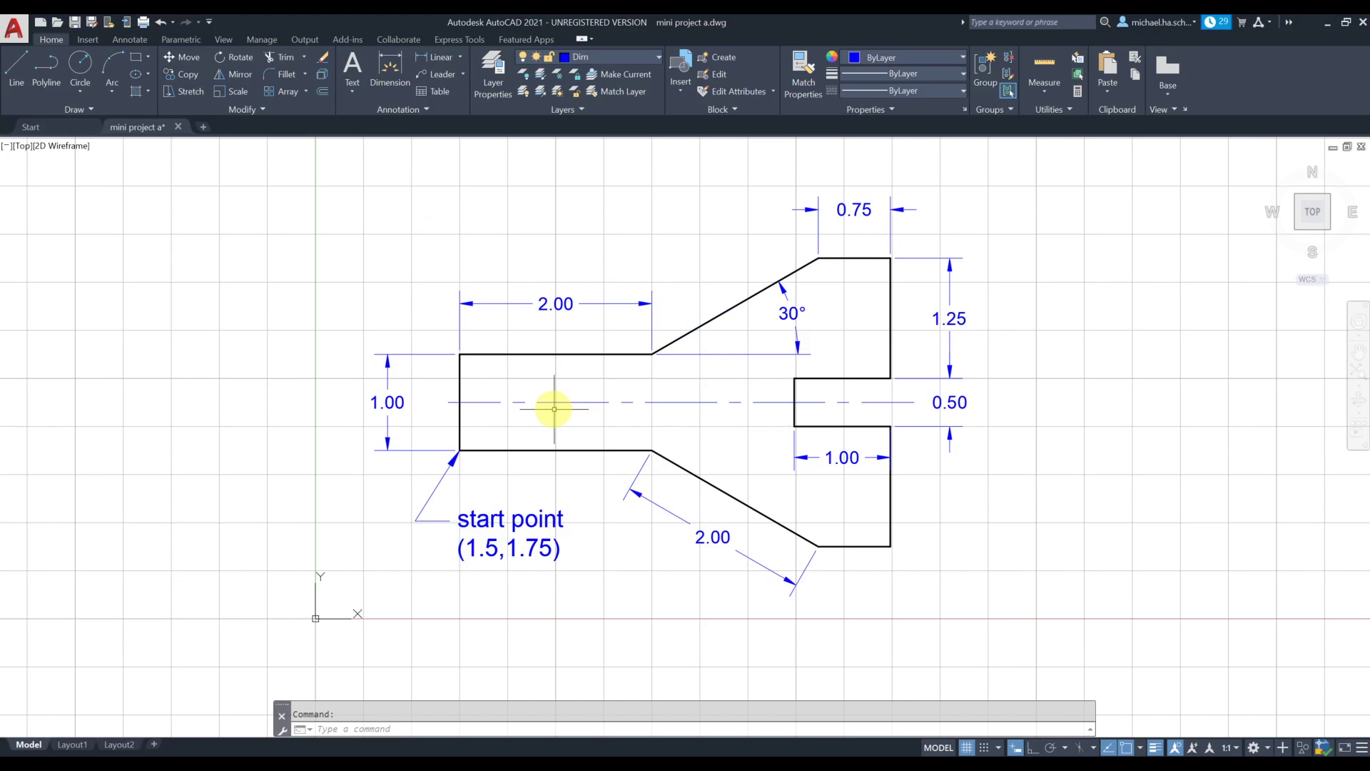
- Save the current mini project a drawing
mouse_move(550, 407)
middle_down()
mouse_move(679, 379)
mouse_move(613, 407)
middle_up()
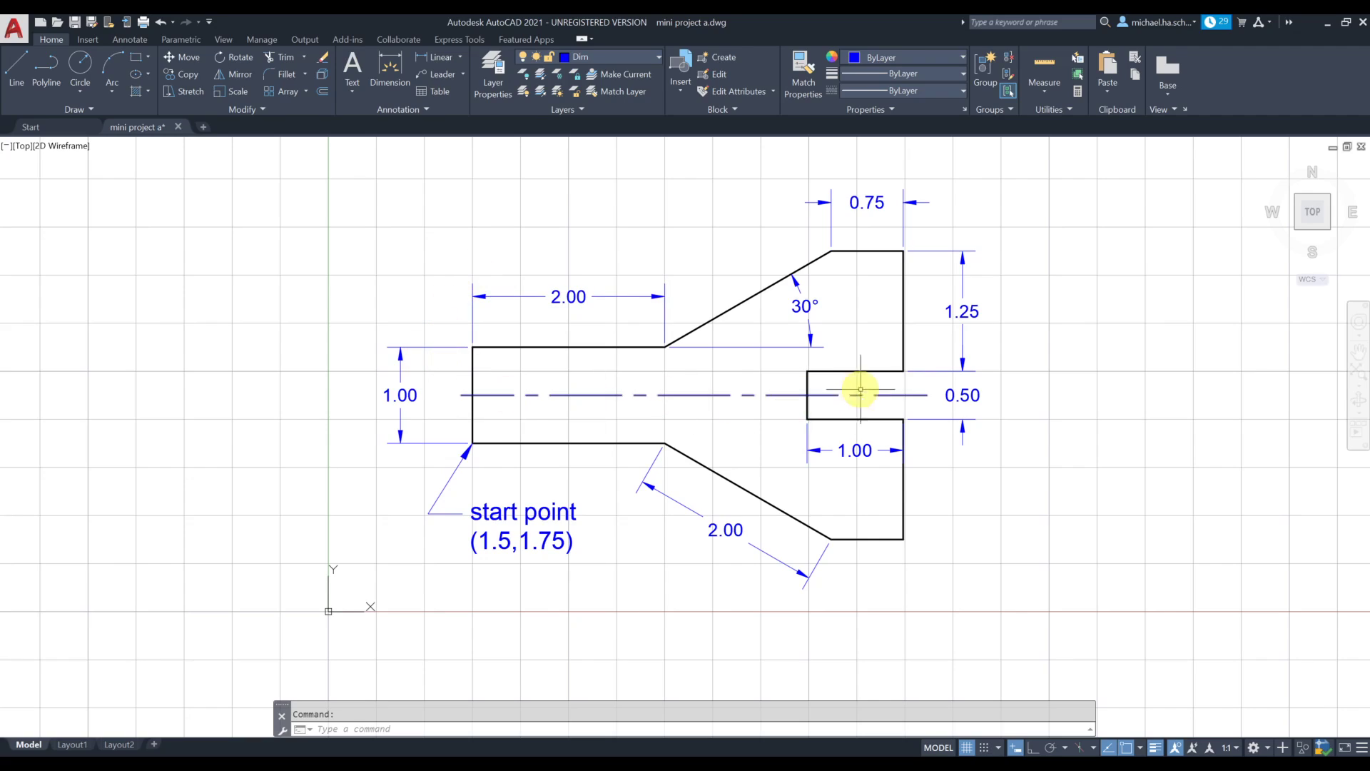
click(824, 393)
key(Escape)
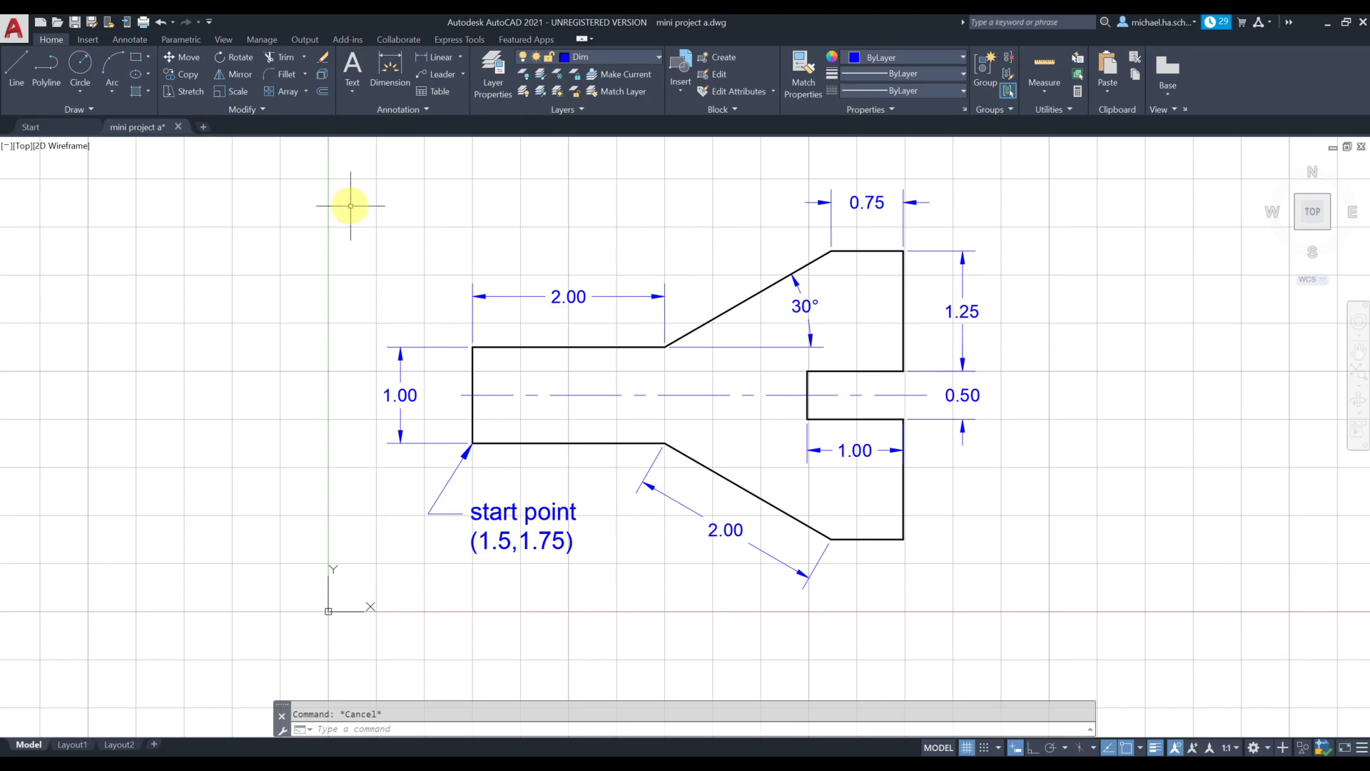
click(73, 23)
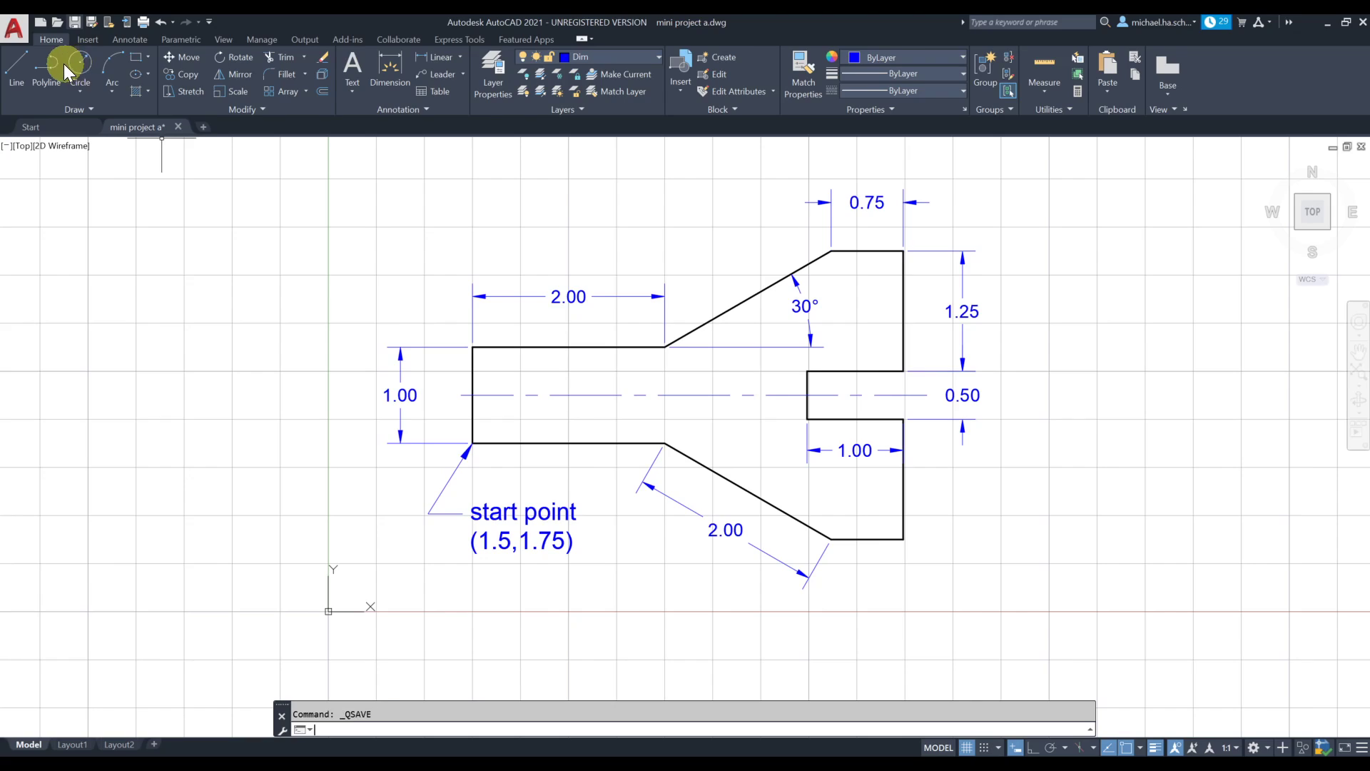
- Create a new drawing from the acad.dwt template
click(13, 29)
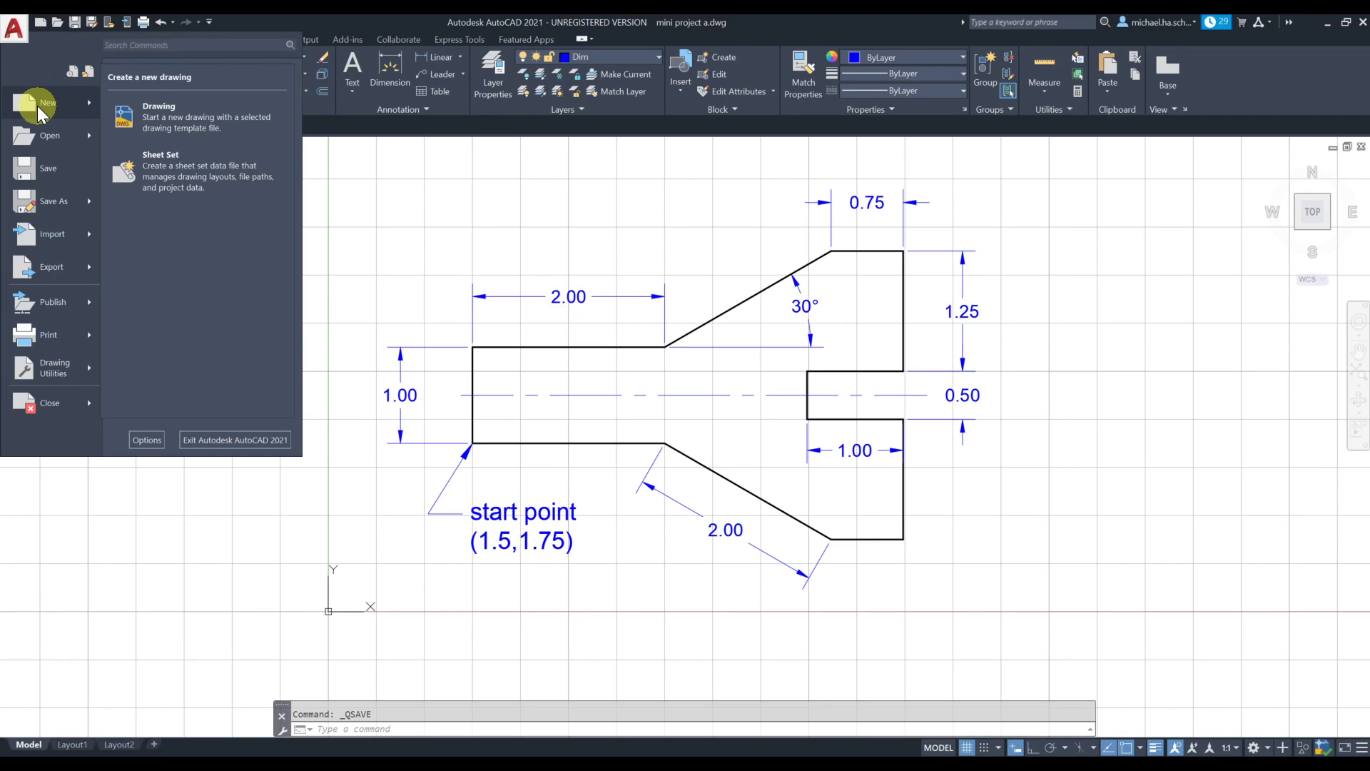
key(Escape)
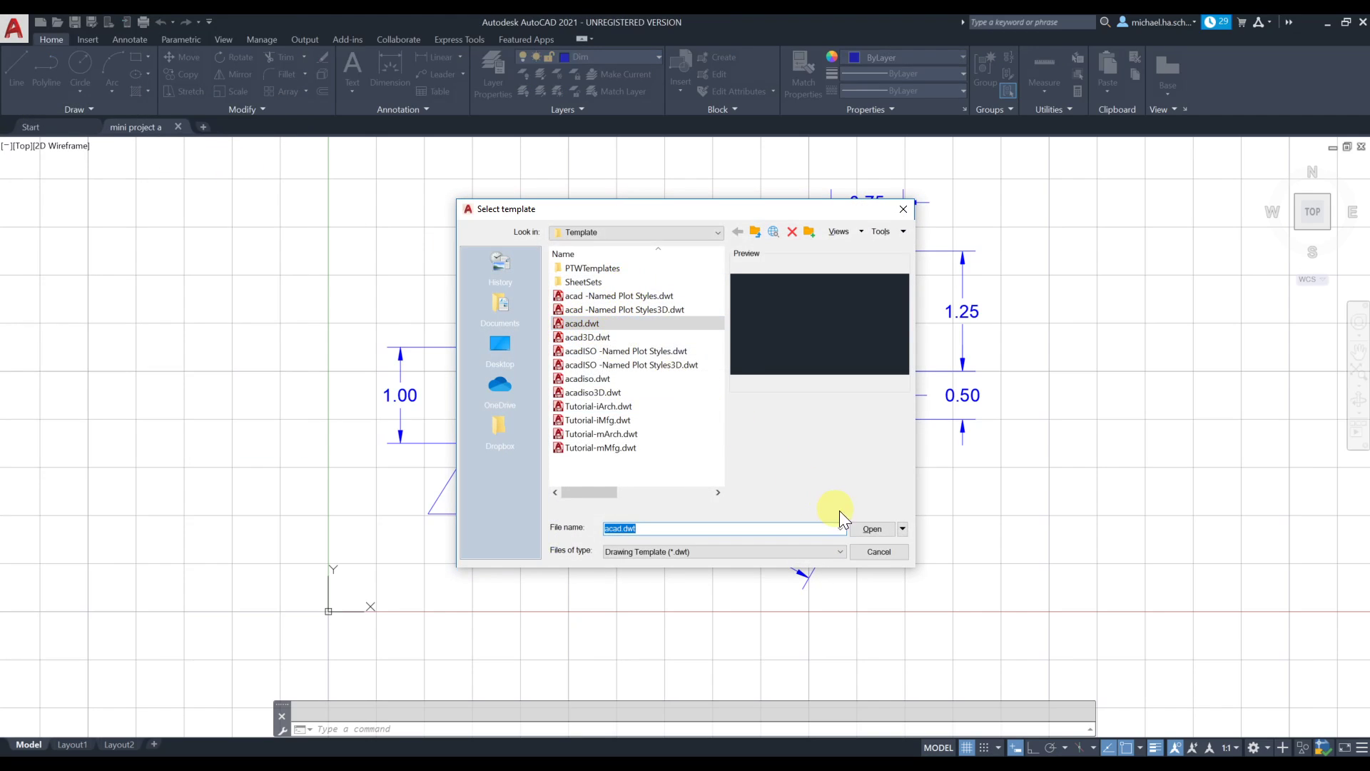
click(861, 528)
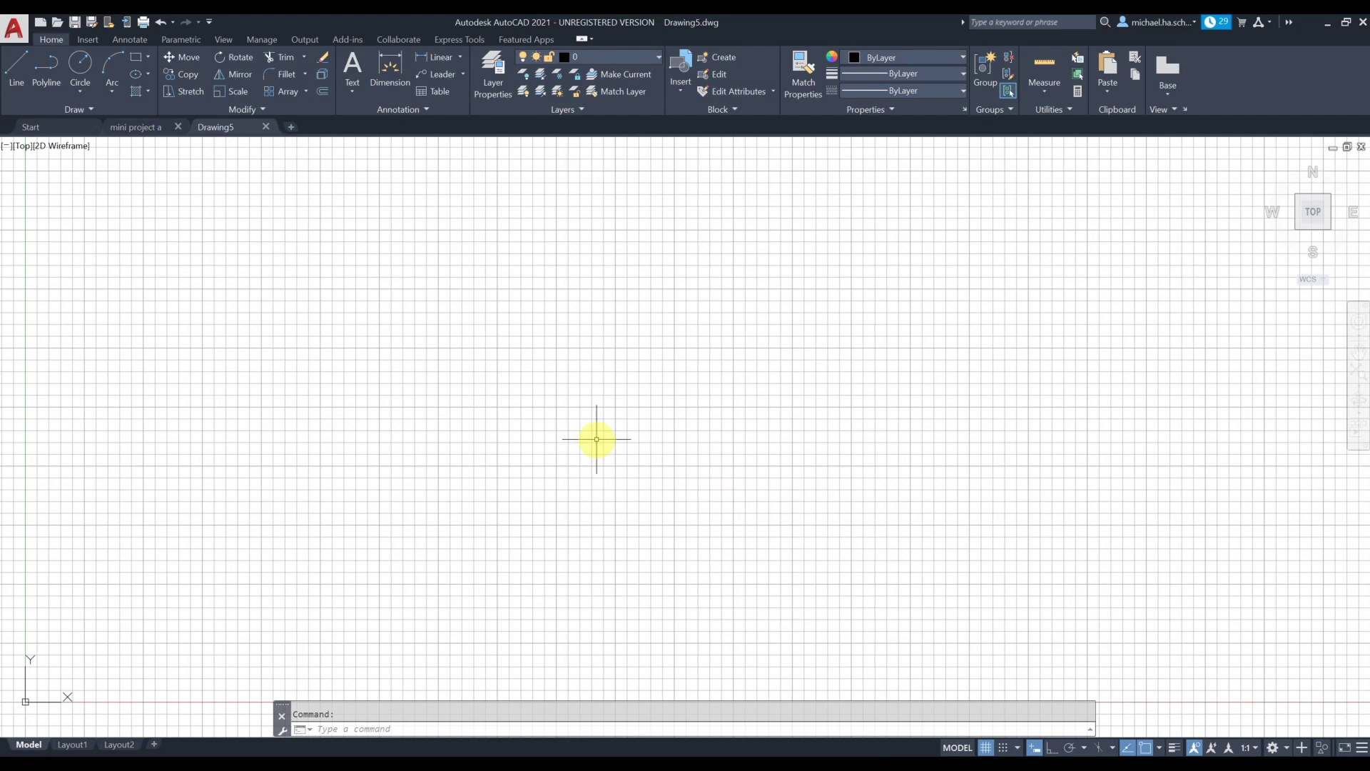
- Set the lineweight of layer 0 to 0.30 mm in the layer properties
scroll(594, 435, down, 2)
middle_drag(468, 462, 841, 350)
scroll(630, 480, up, 4)
middle_drag(675, 309, 461, 414)
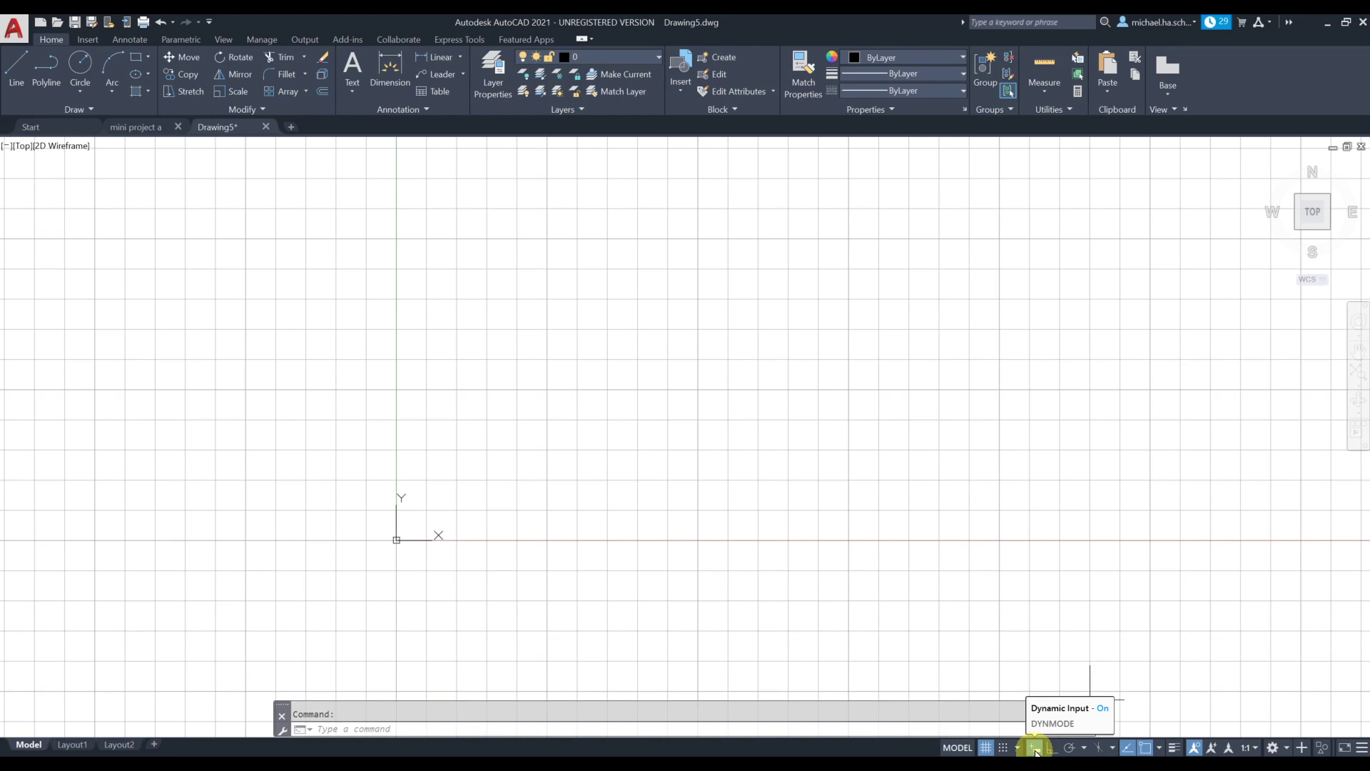
click(598, 60)
click(598, 58)
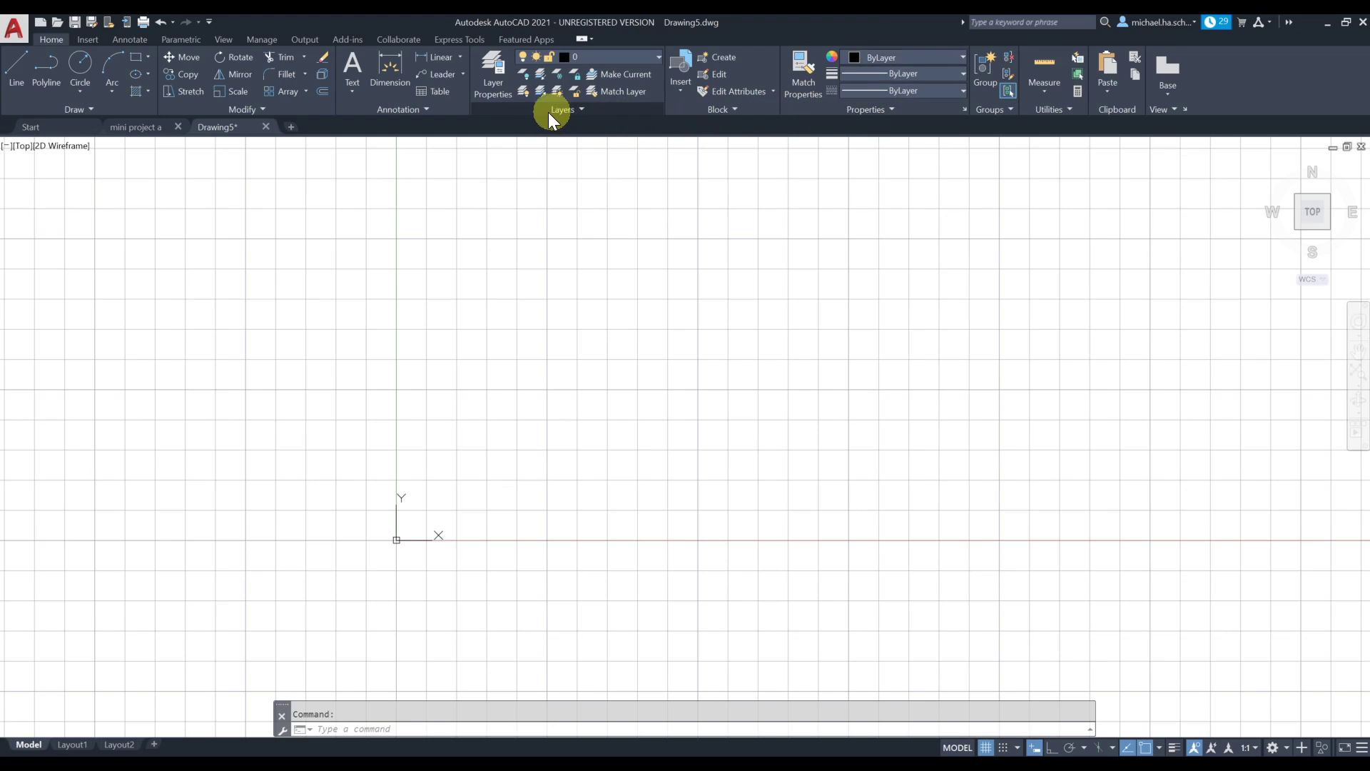
click(504, 84)
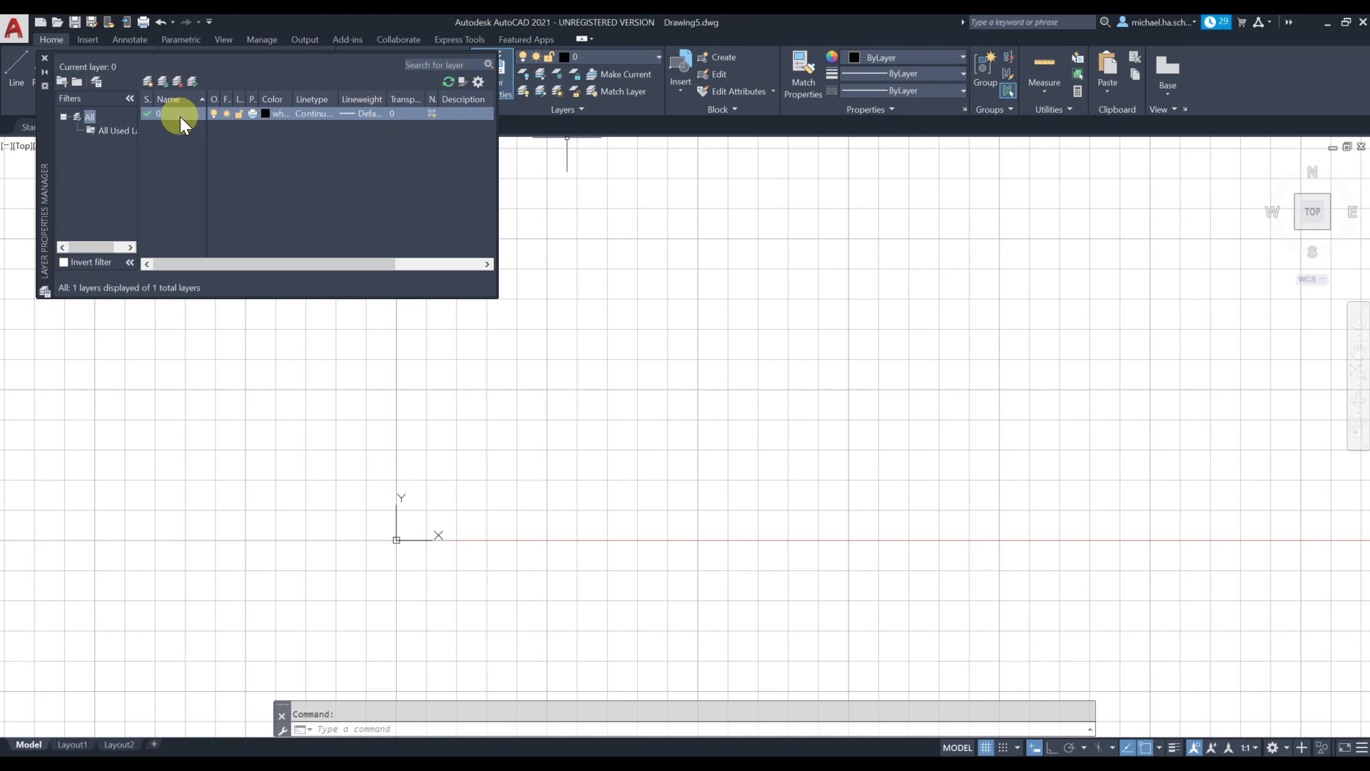
click(362, 113)
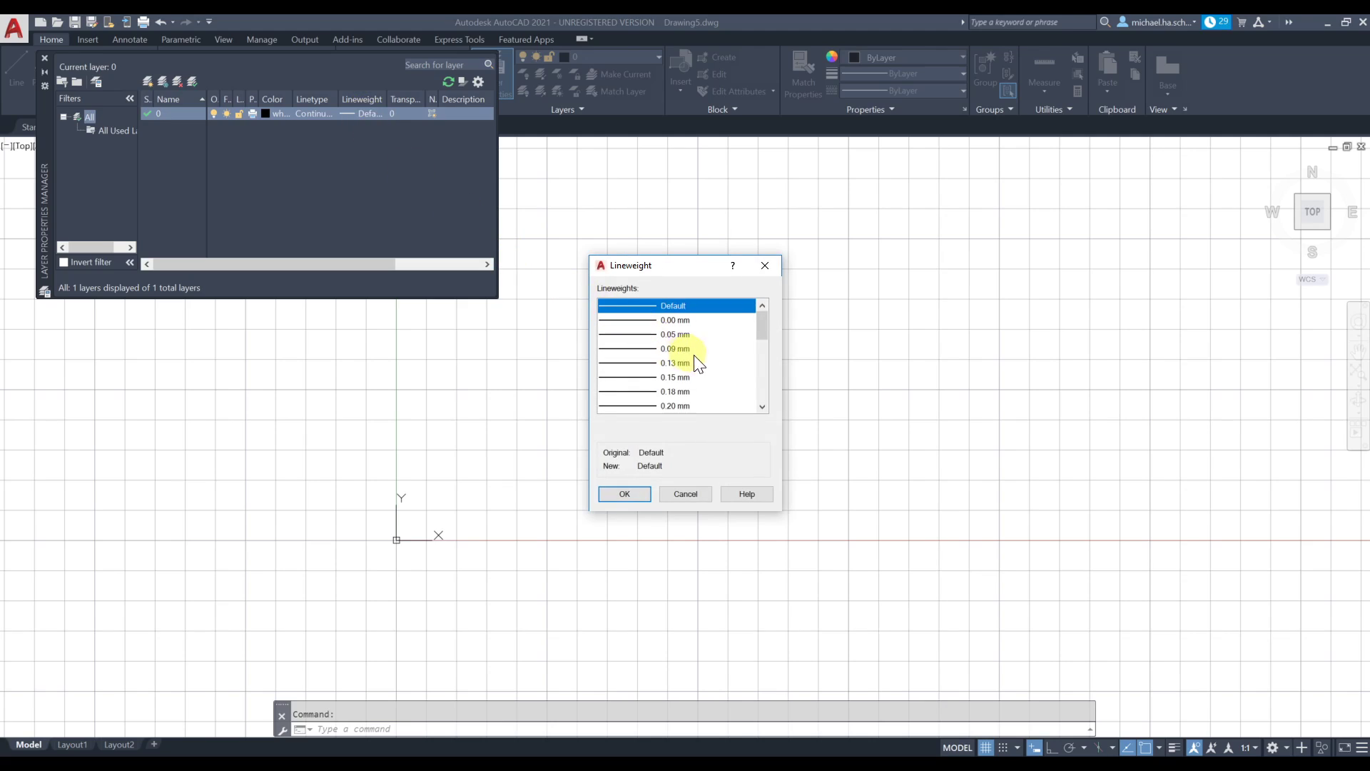
drag(761, 335, 760, 344)
click(687, 391)
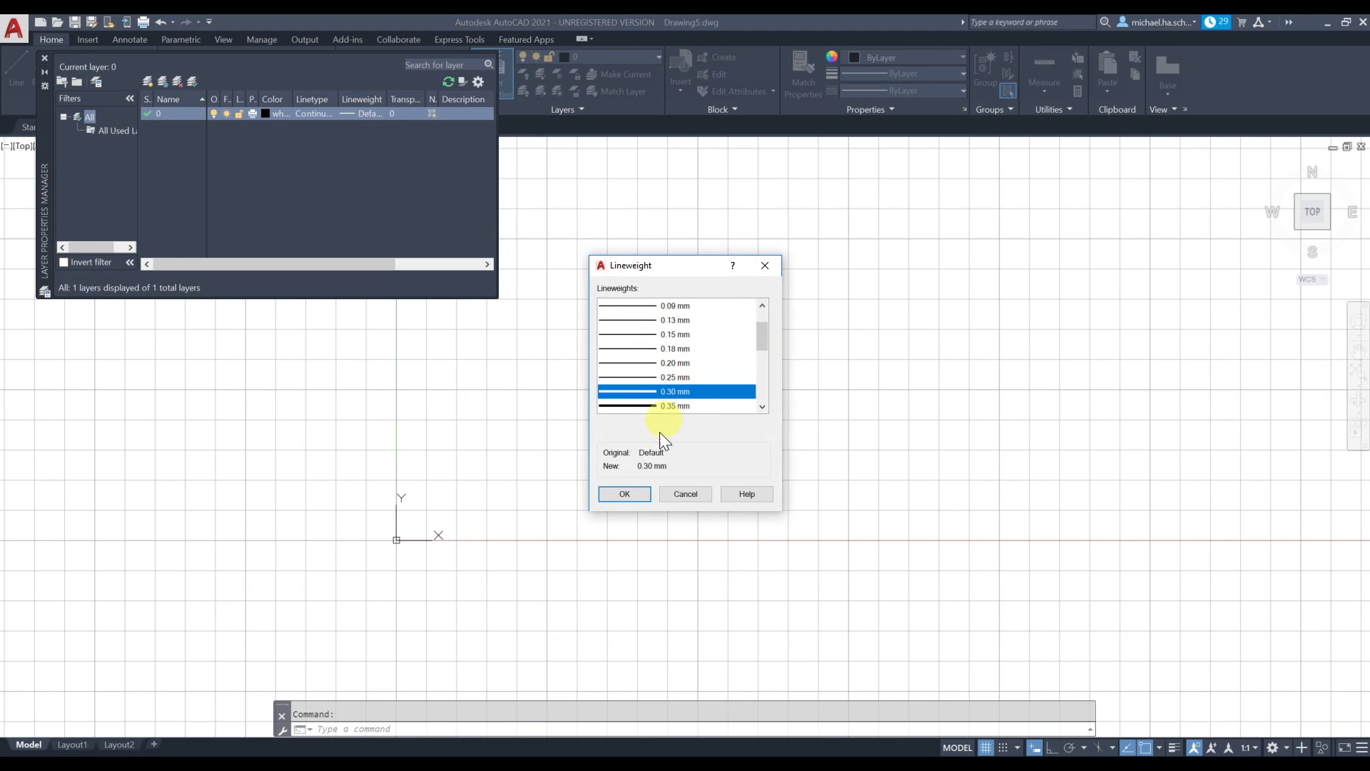
click(625, 494)
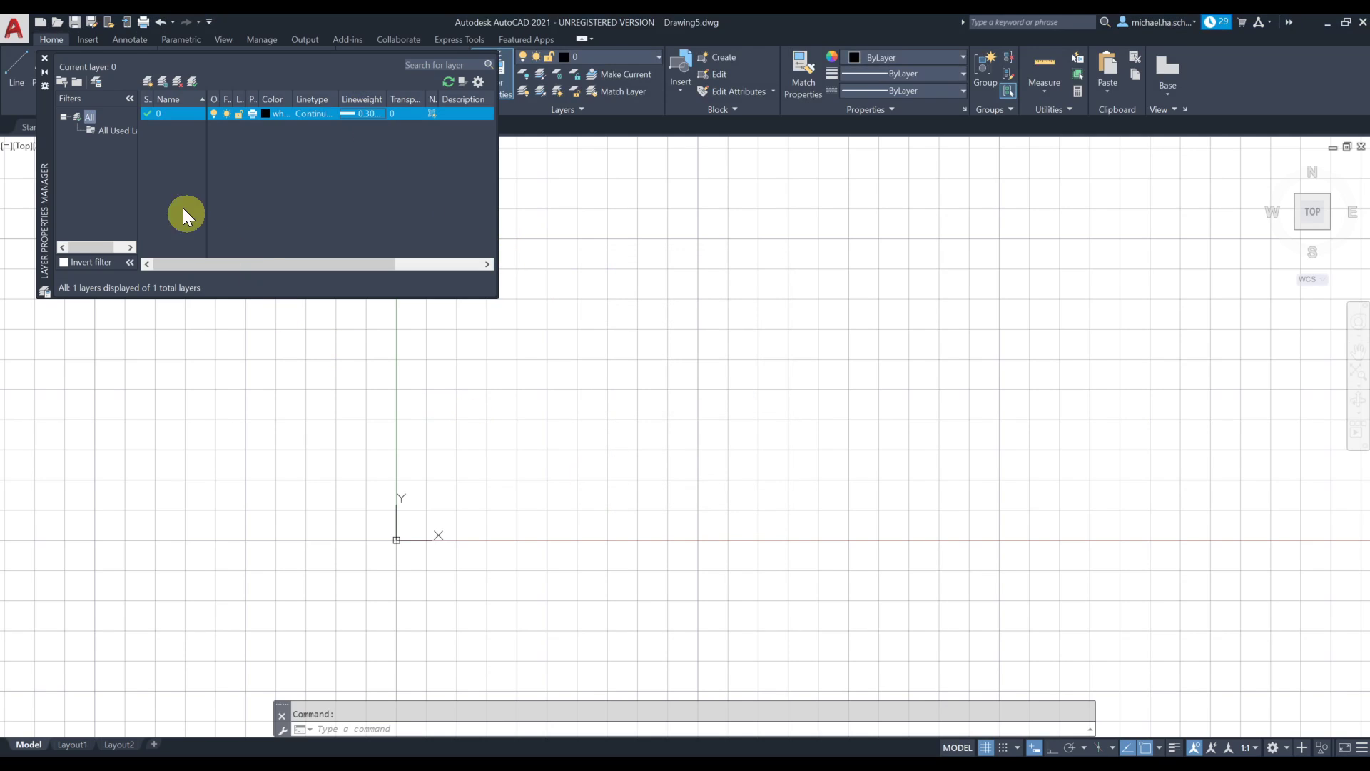
click(44, 59)
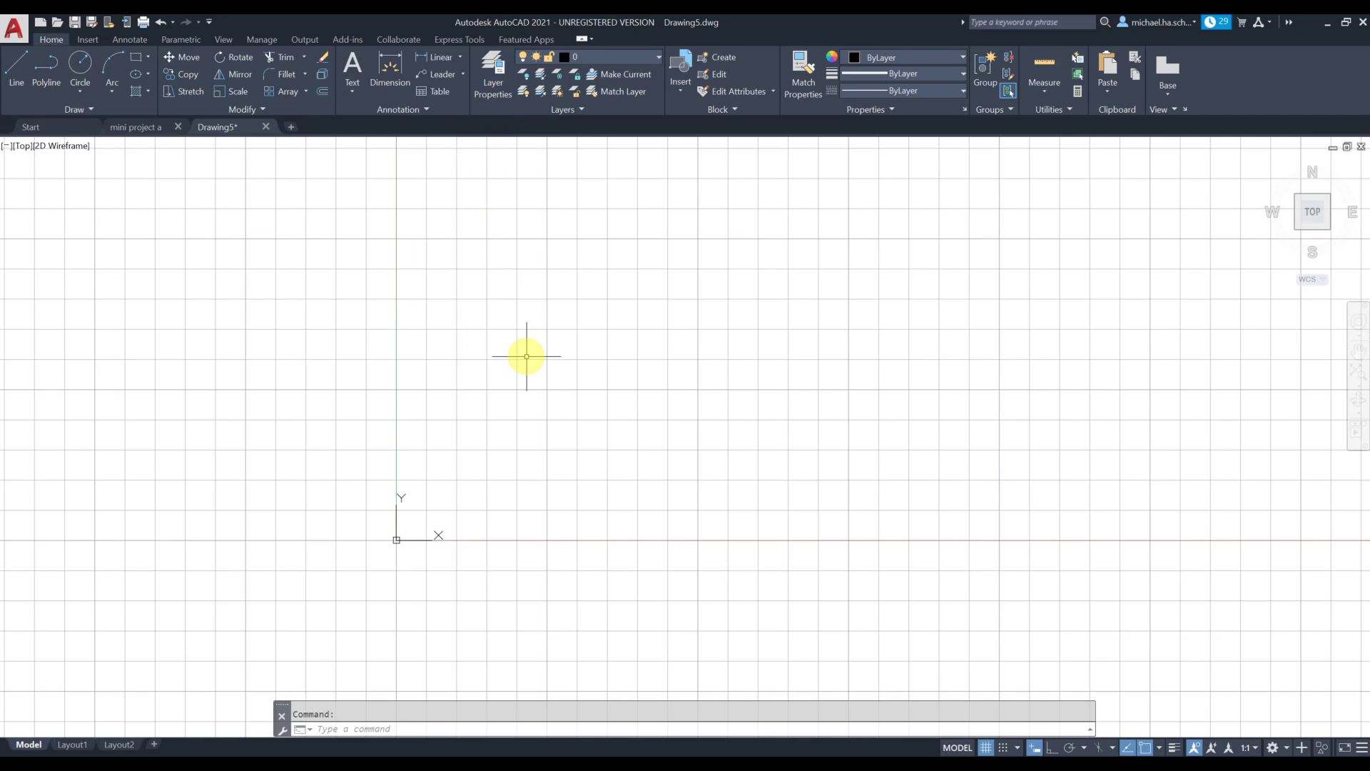
- Draw a closed freehand four-sided test shape with lines in the area up and to the right of the origin
click(12, 78)
click(522, 433)
click(608, 324)
click(720, 455)
click(569, 465)
click(522, 432)
key(Escape)
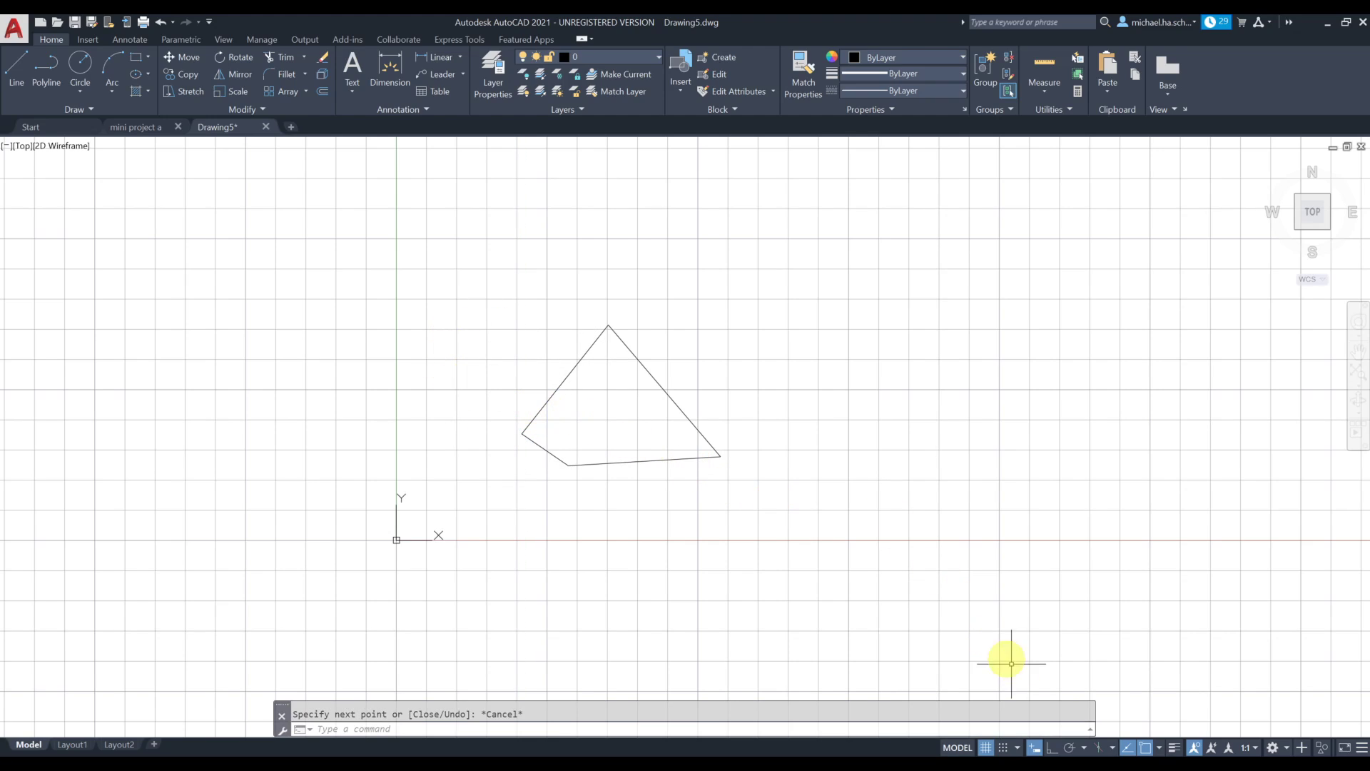
- Turn on the lineweight display and erase the four-sided test shape
click(1176, 748)
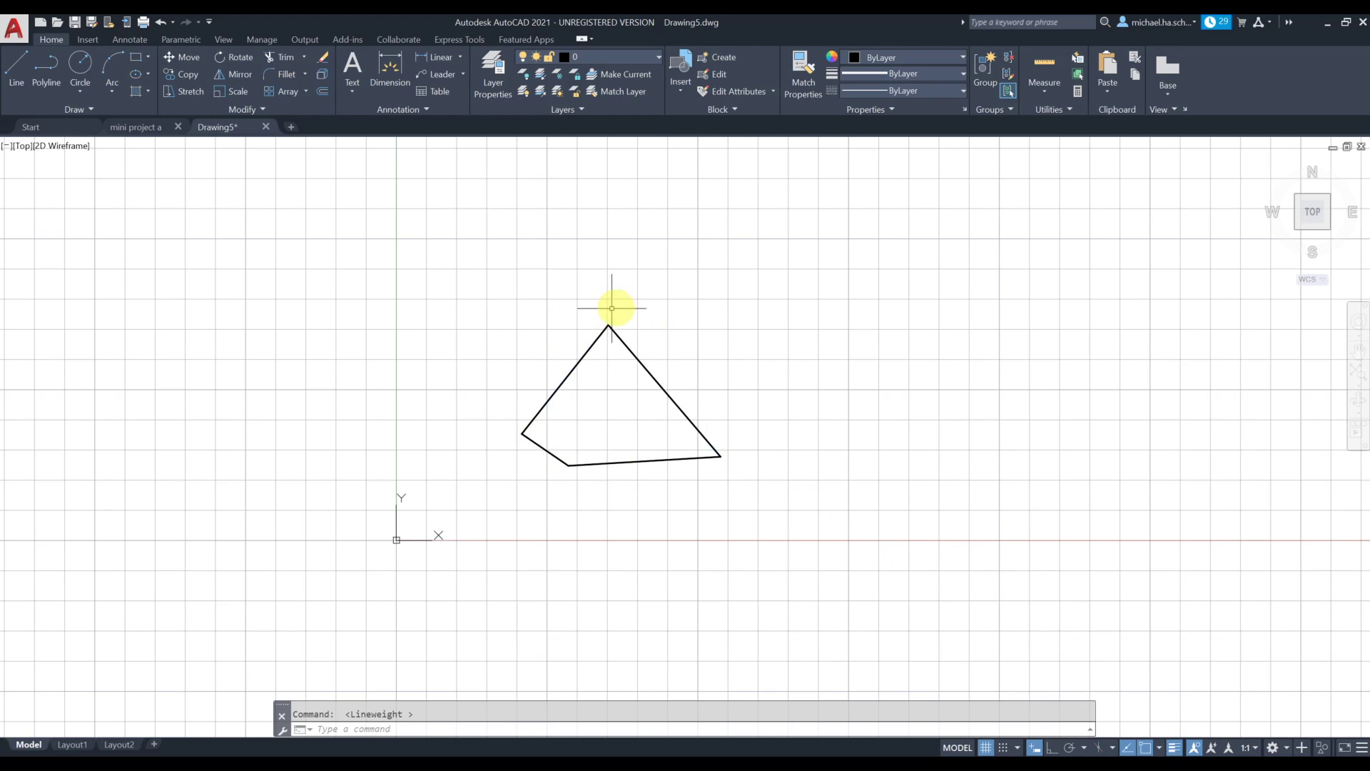
click(656, 306)
click(528, 518)
click(328, 60)
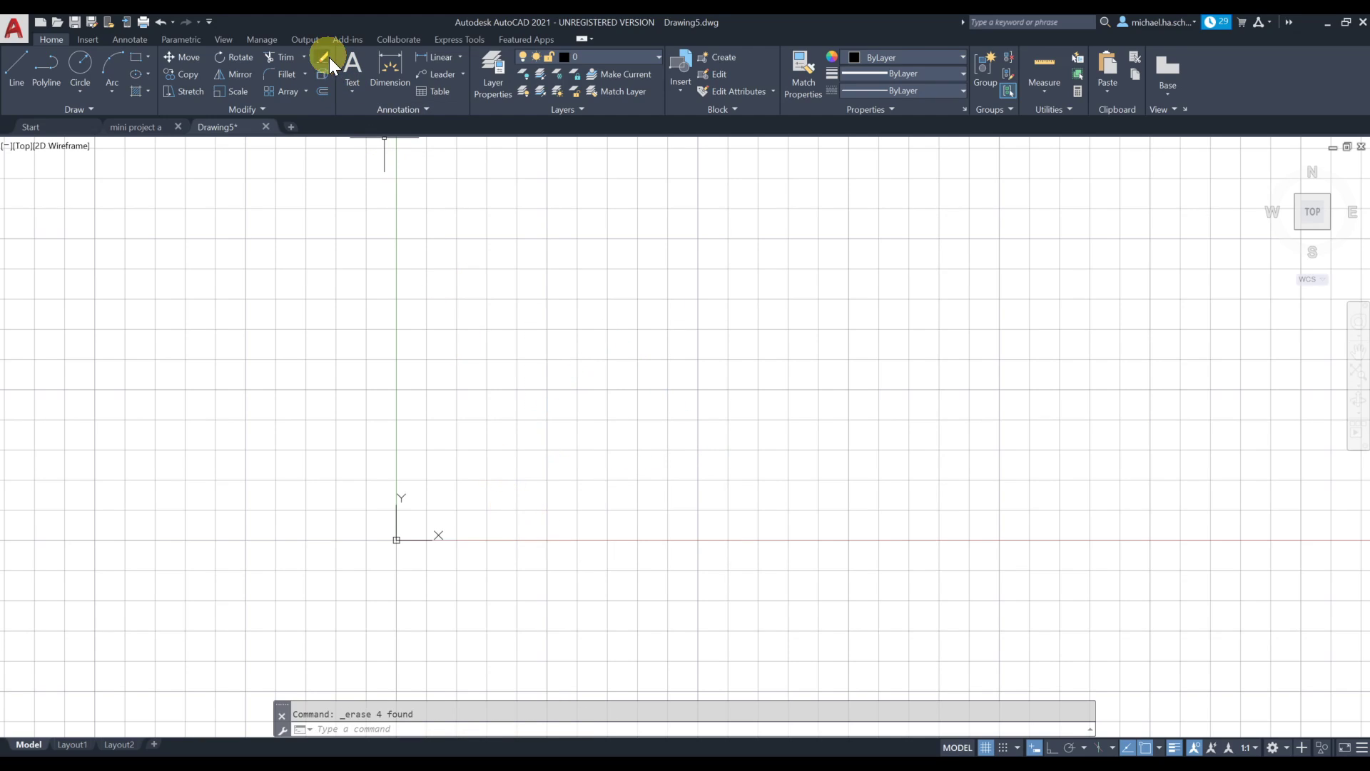
- Close the mini project a drawing and return to the new drawing
click(13, 79)
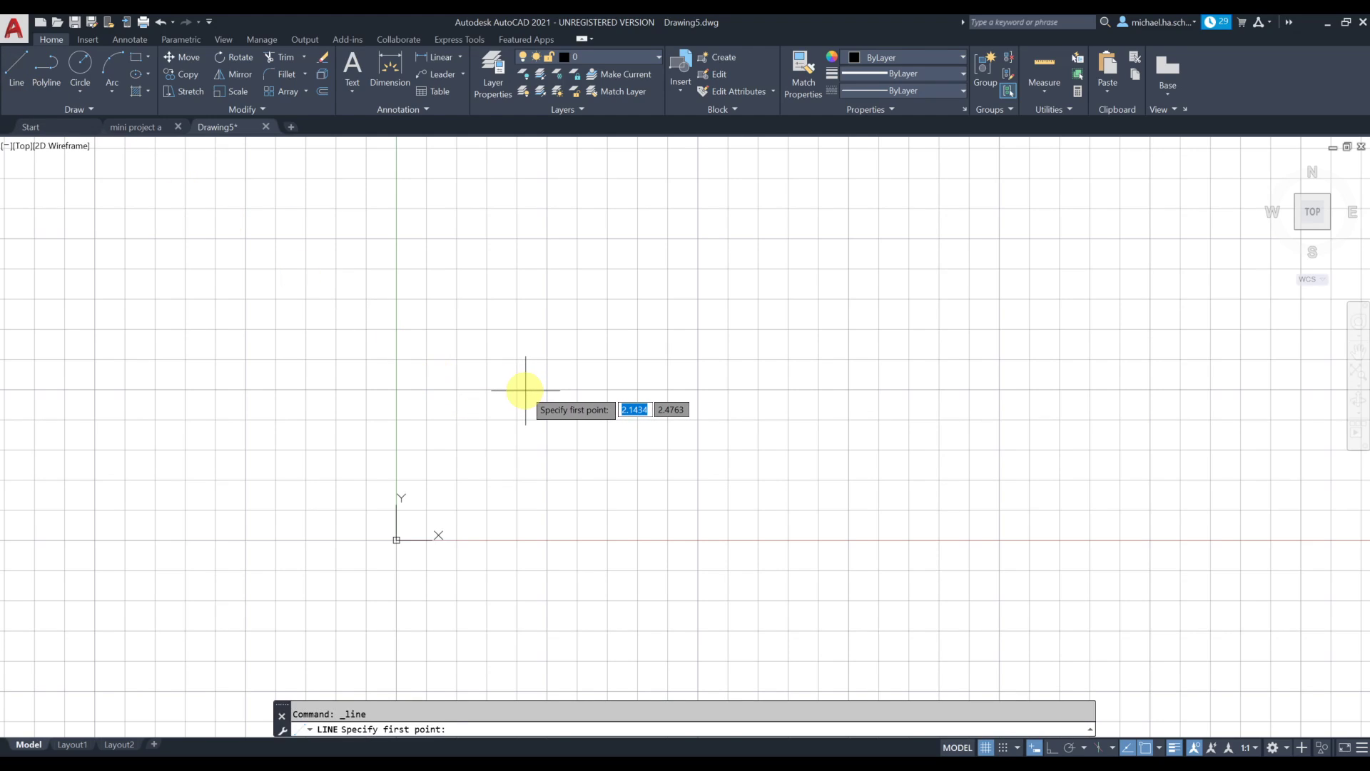
key(alt+Tab)
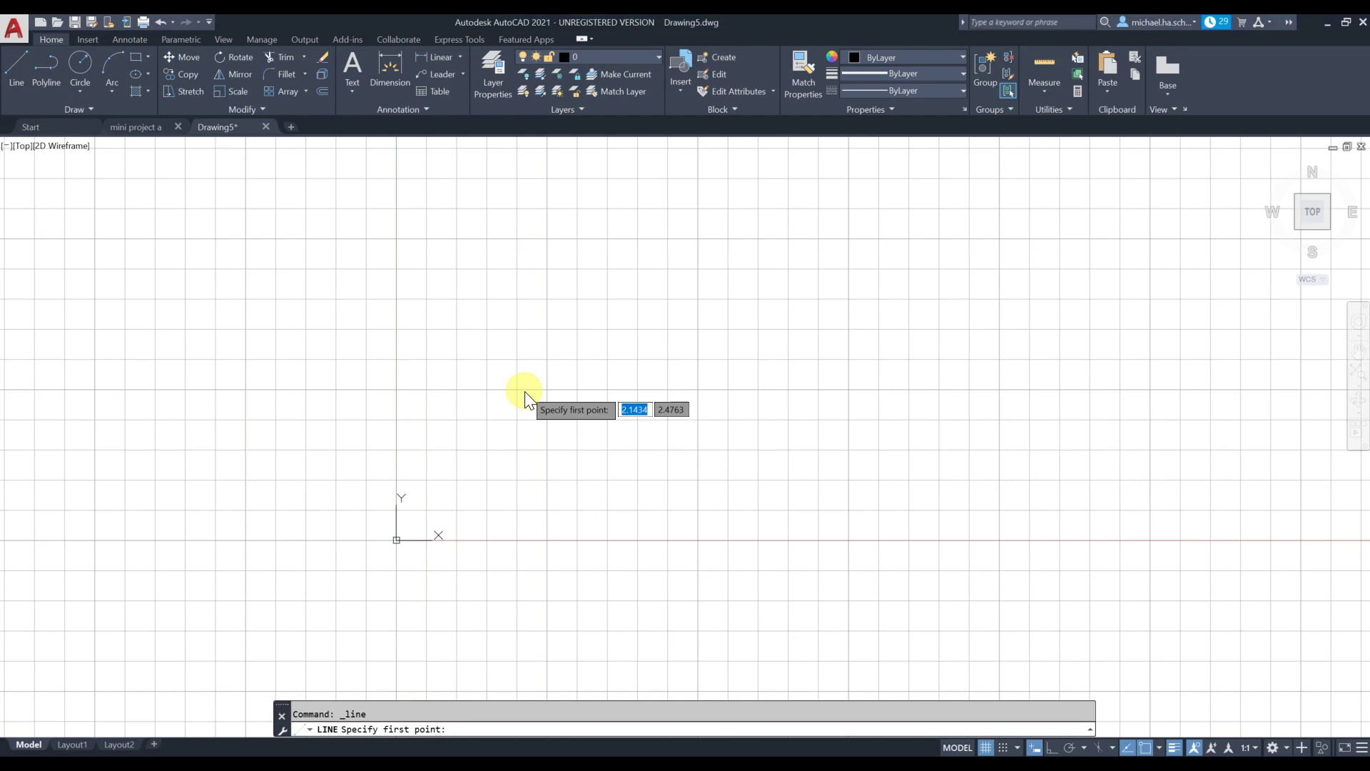
key(alt+Tab)
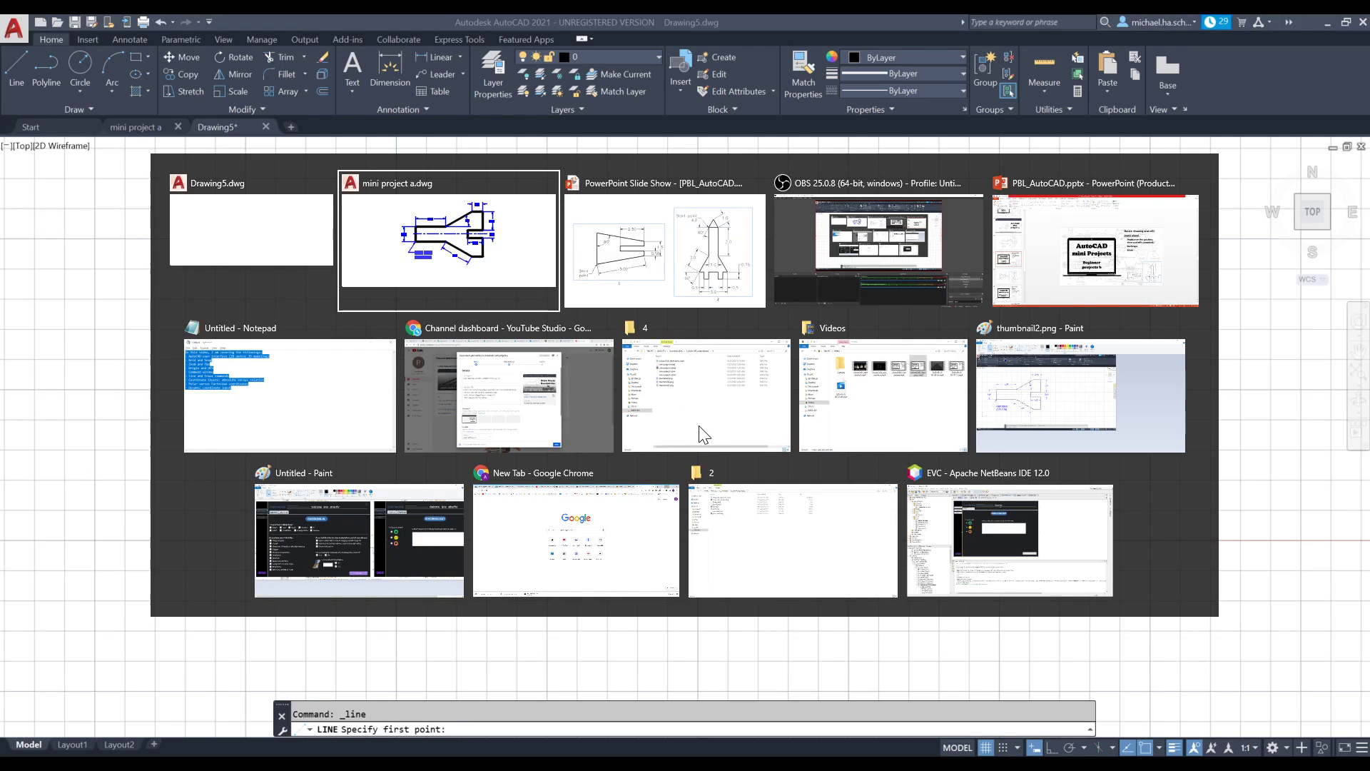
click(1360, 146)
key(alt+Tab)
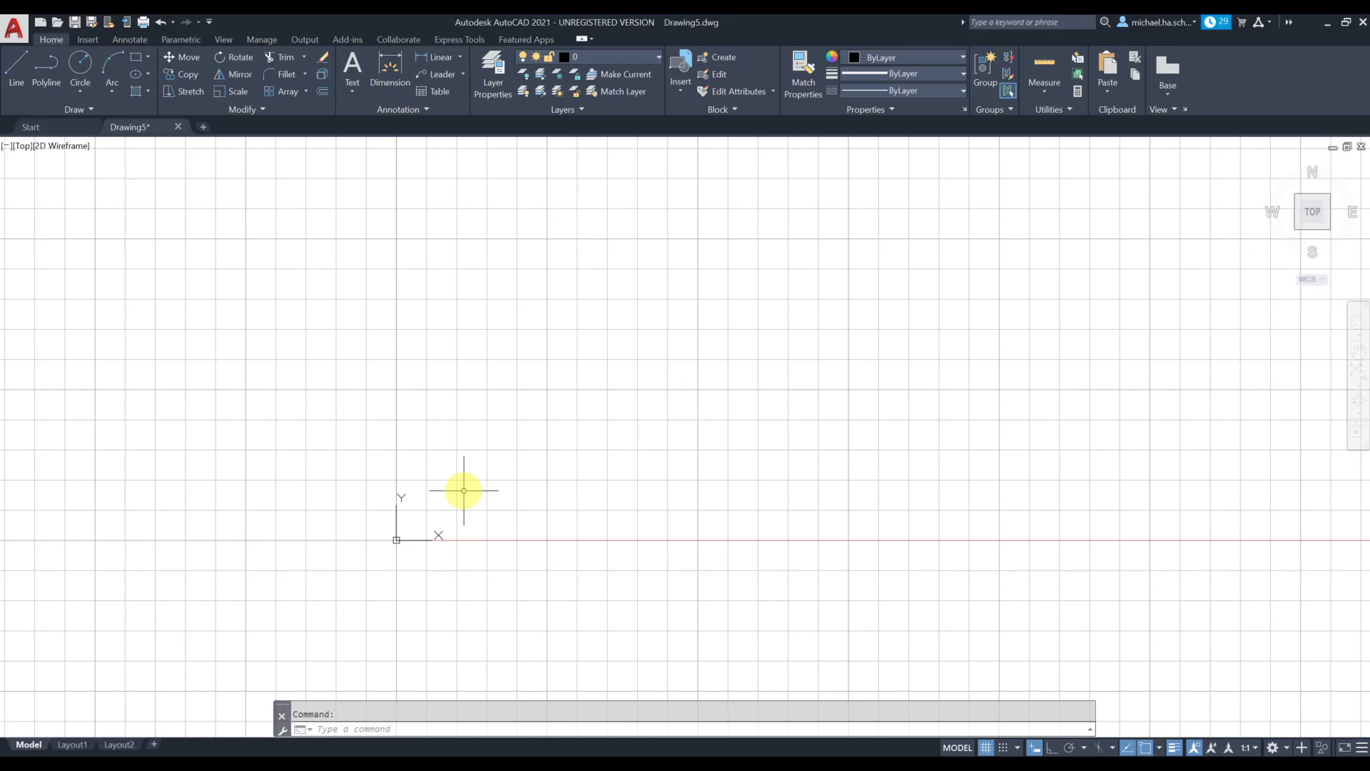
- Draw the outline's lower edge as a line from 0,0 with length 5 at an angle of 10°
click(16, 78)
text(0,0)
key(Return)
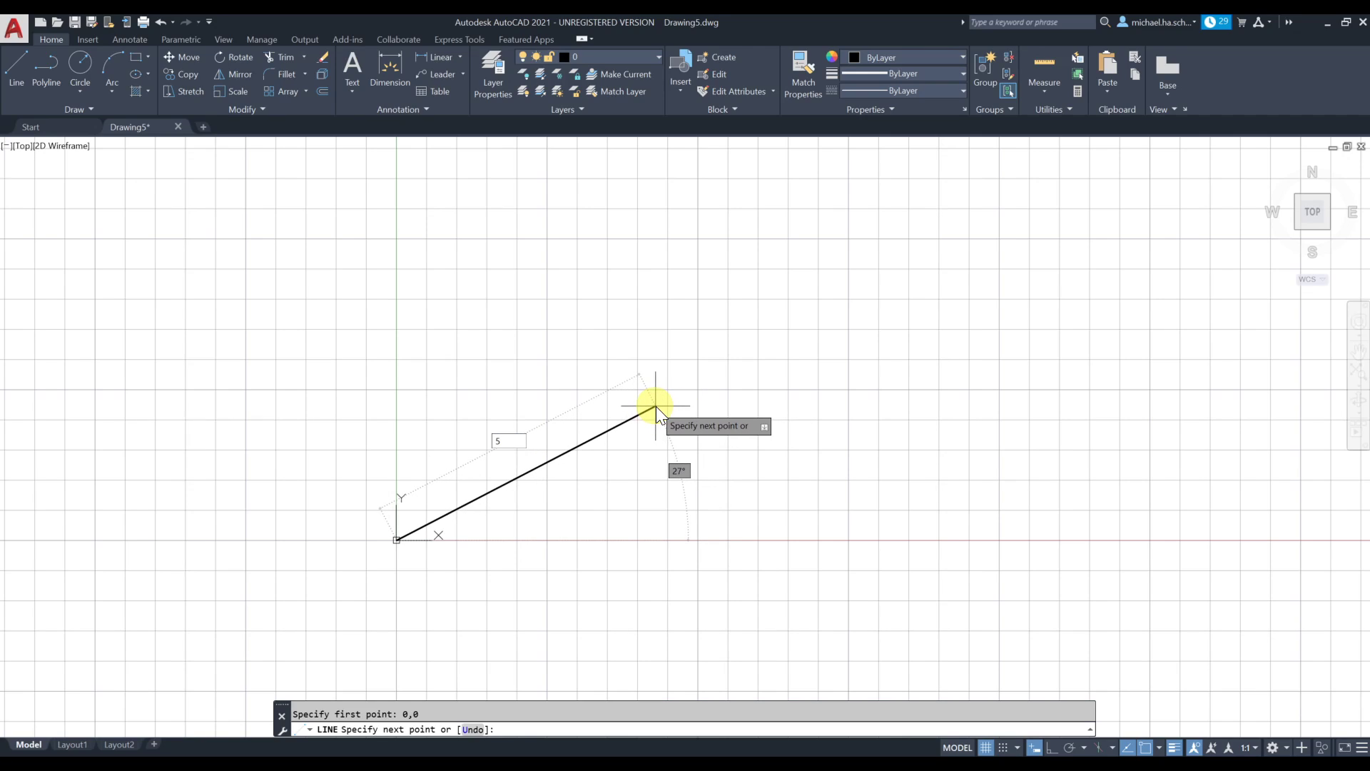
key(Tab)
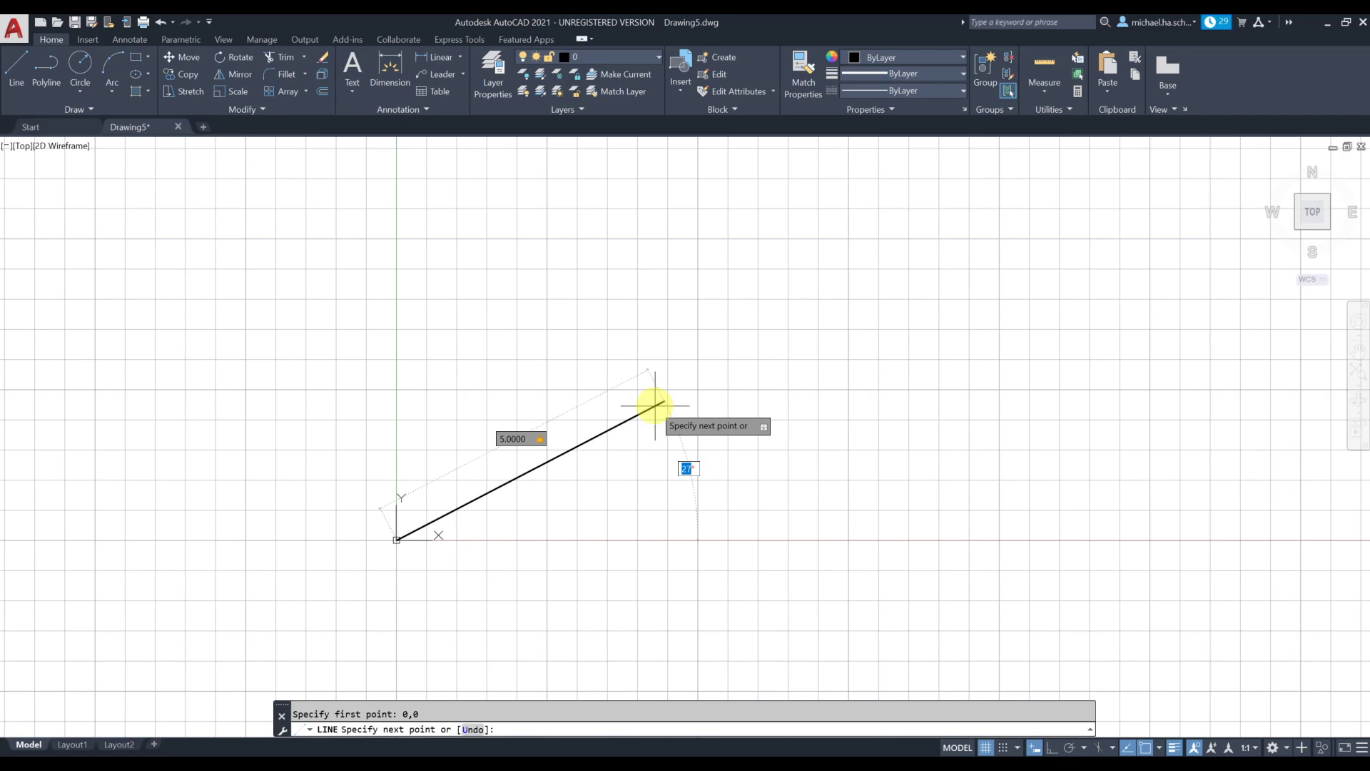
text(10)
key(Return)
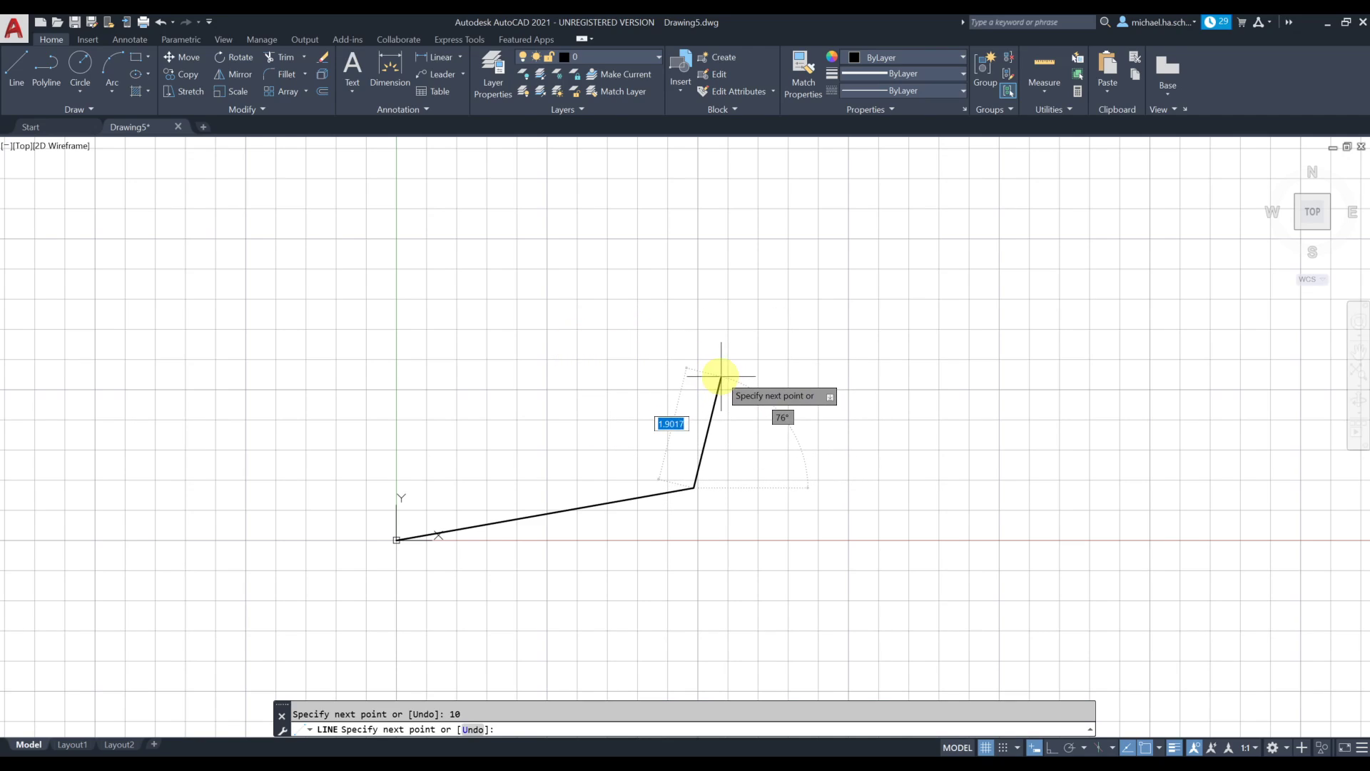
- With Ortho on, continue the line for the slotted end: 0.5 up, 2.5 left, 0.5 up, 2.5 right and 0.5 up
click(1050, 745)
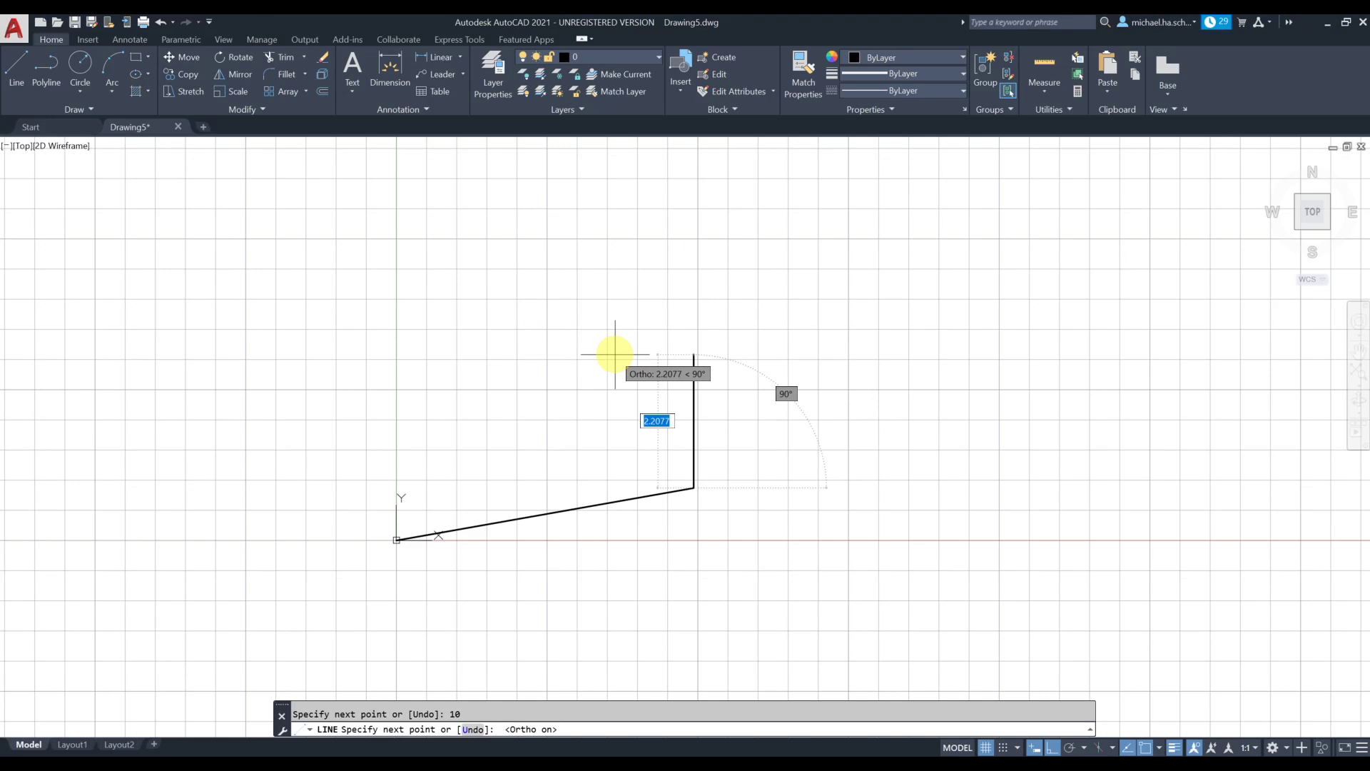
text(.5)
key(Return)
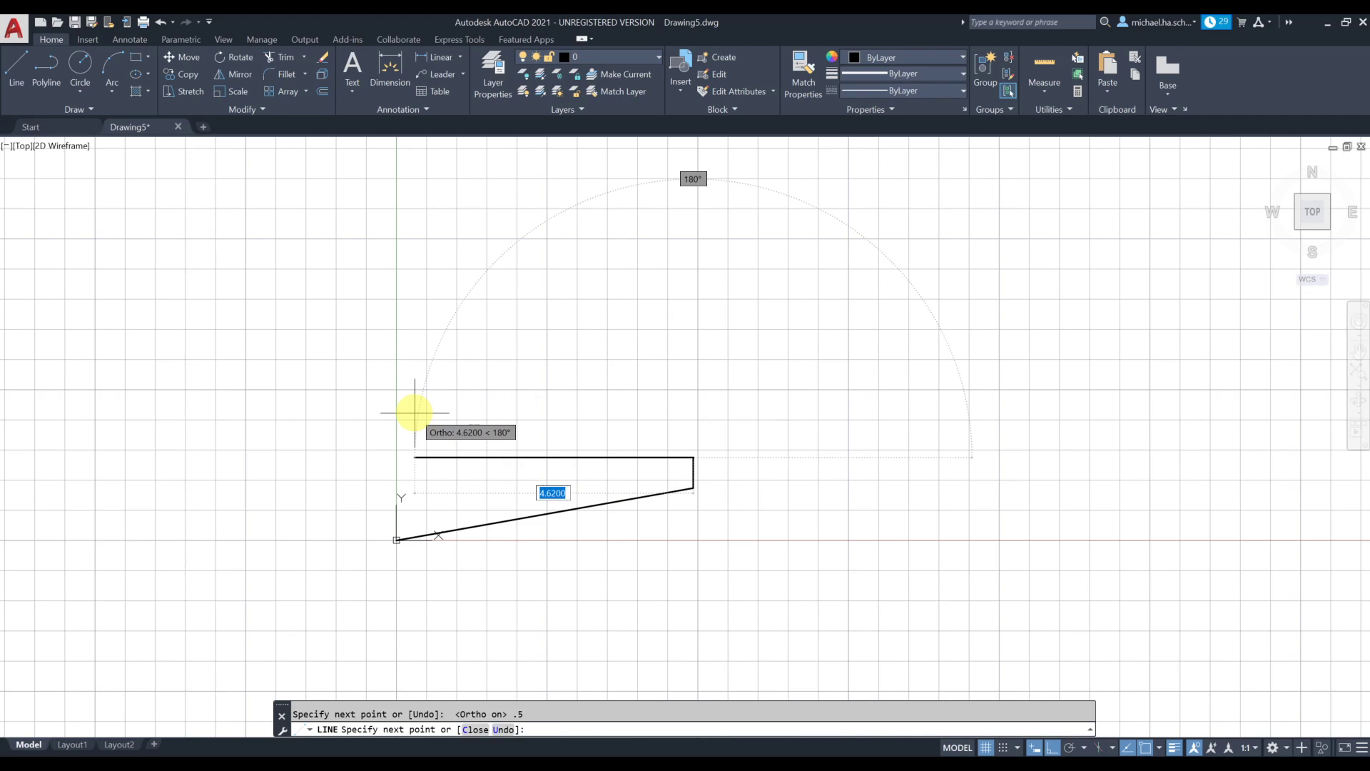
text(2.5)
key(Return)
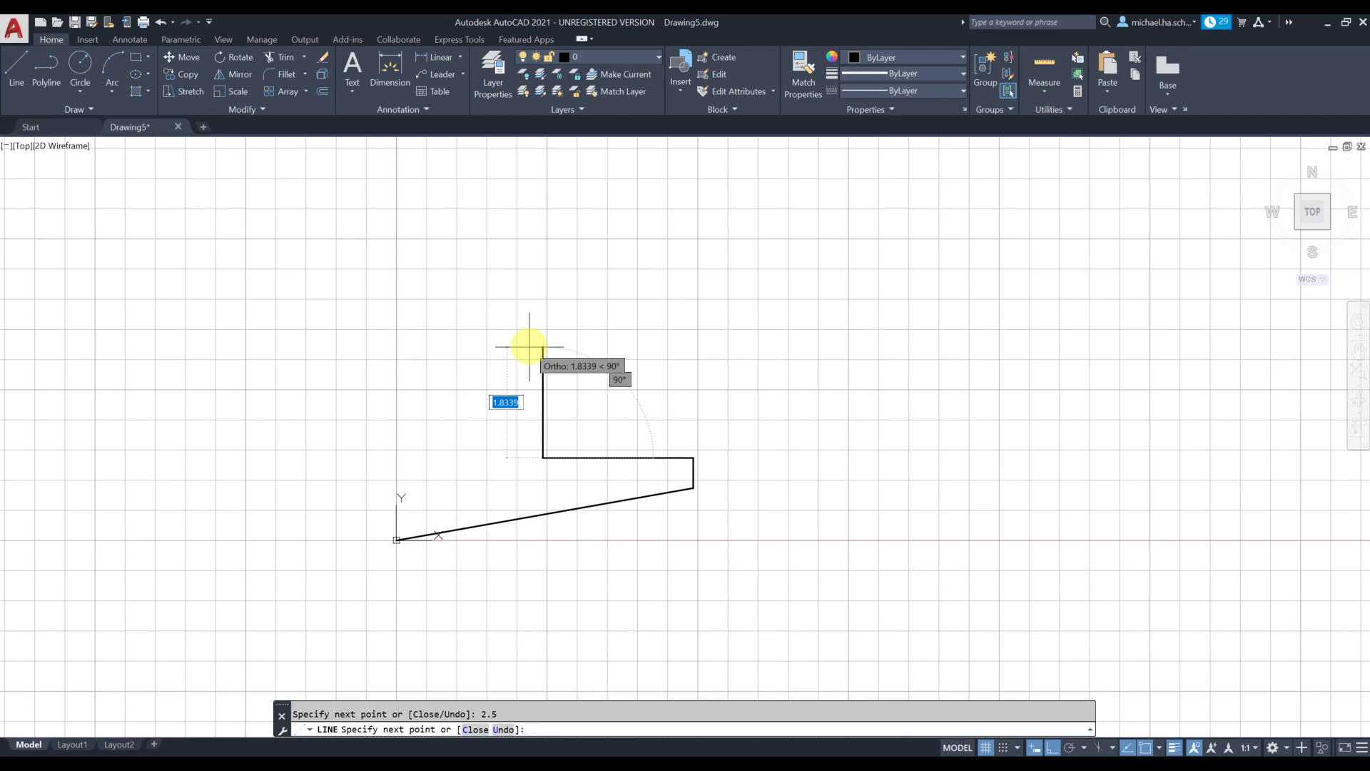
text(.5)
key(Return)
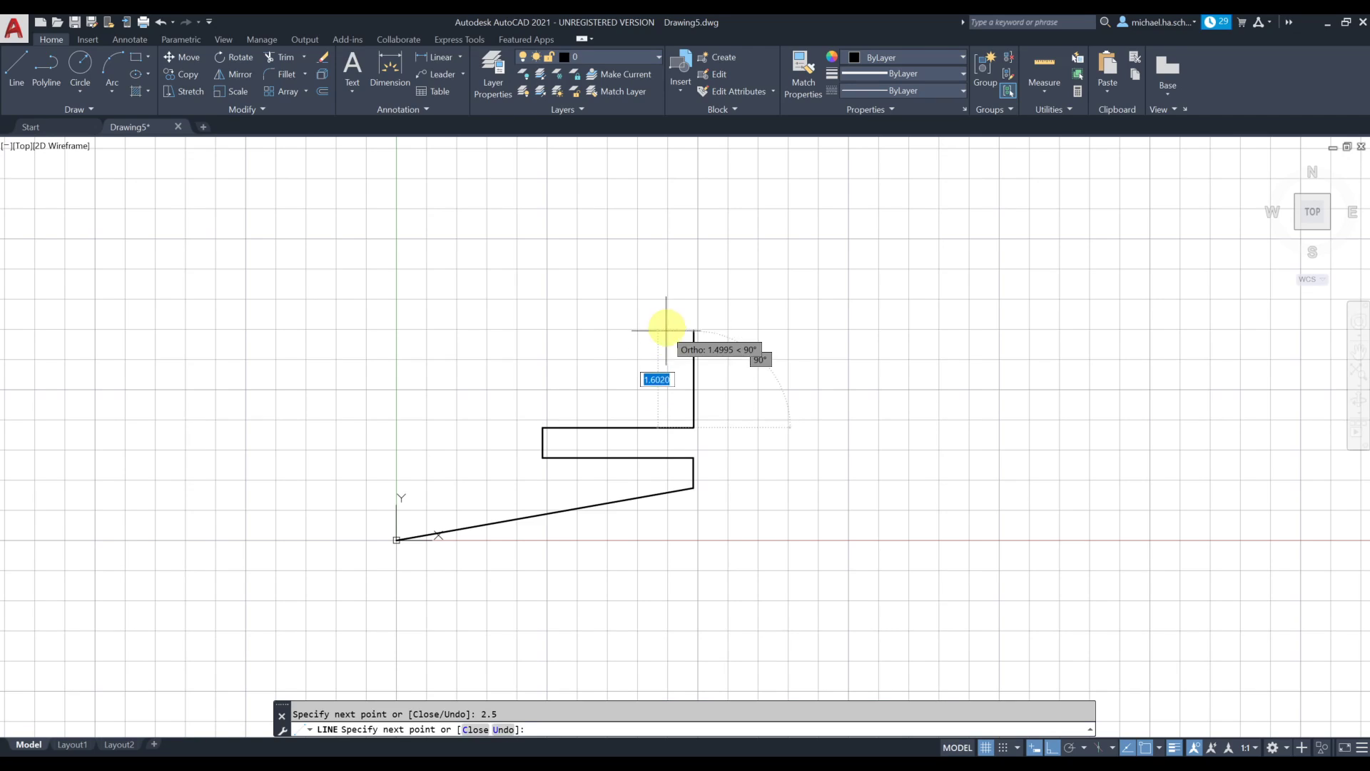
text(.5)
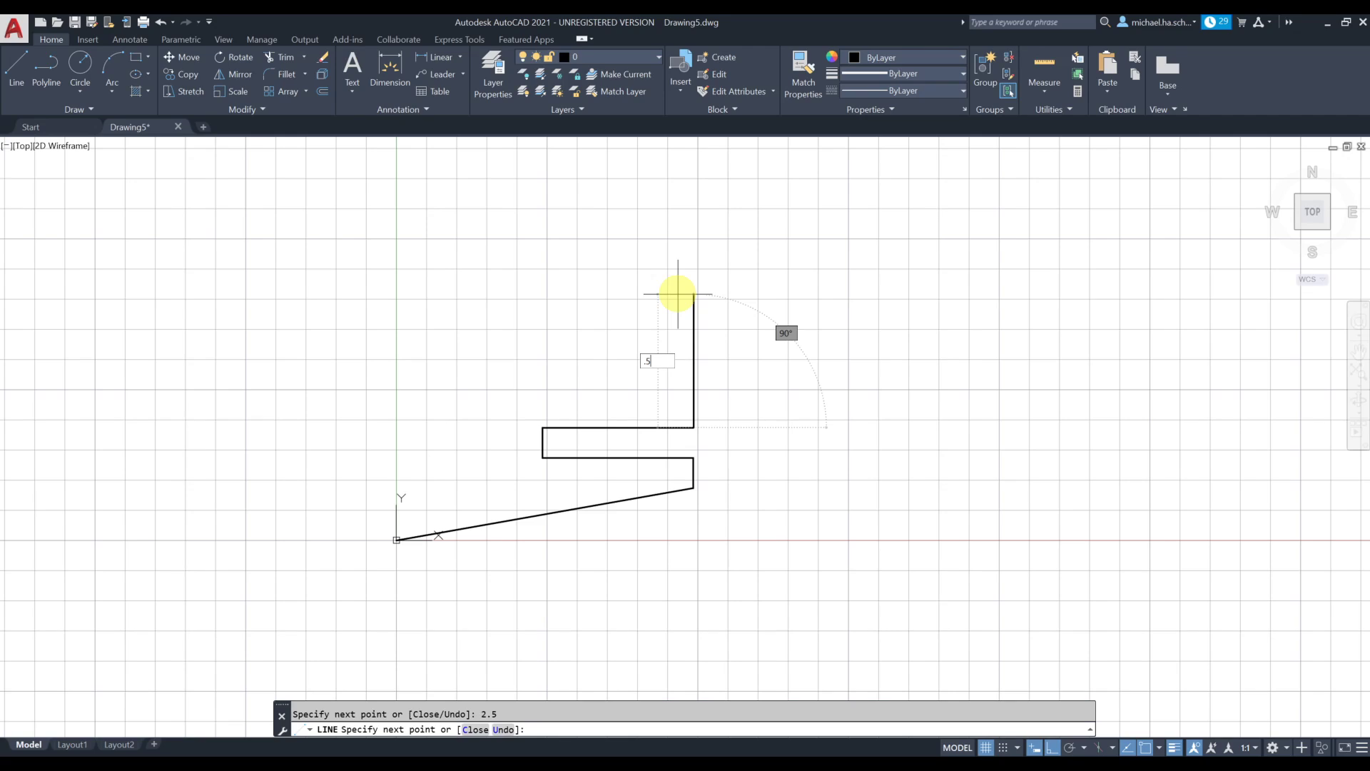
key(Return)
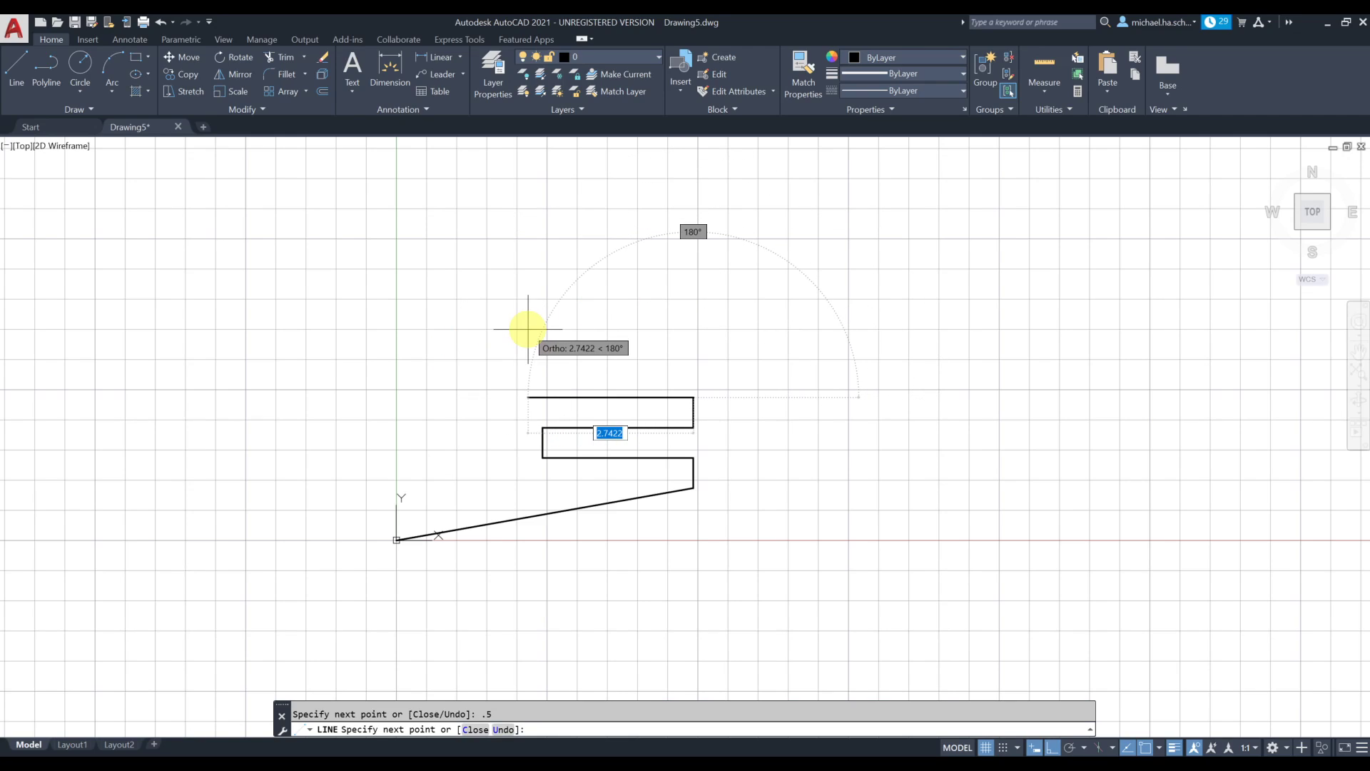
- With Ortho off, draw the upper edge with length 5 at 170° and close the outline at the origin
key(F8)
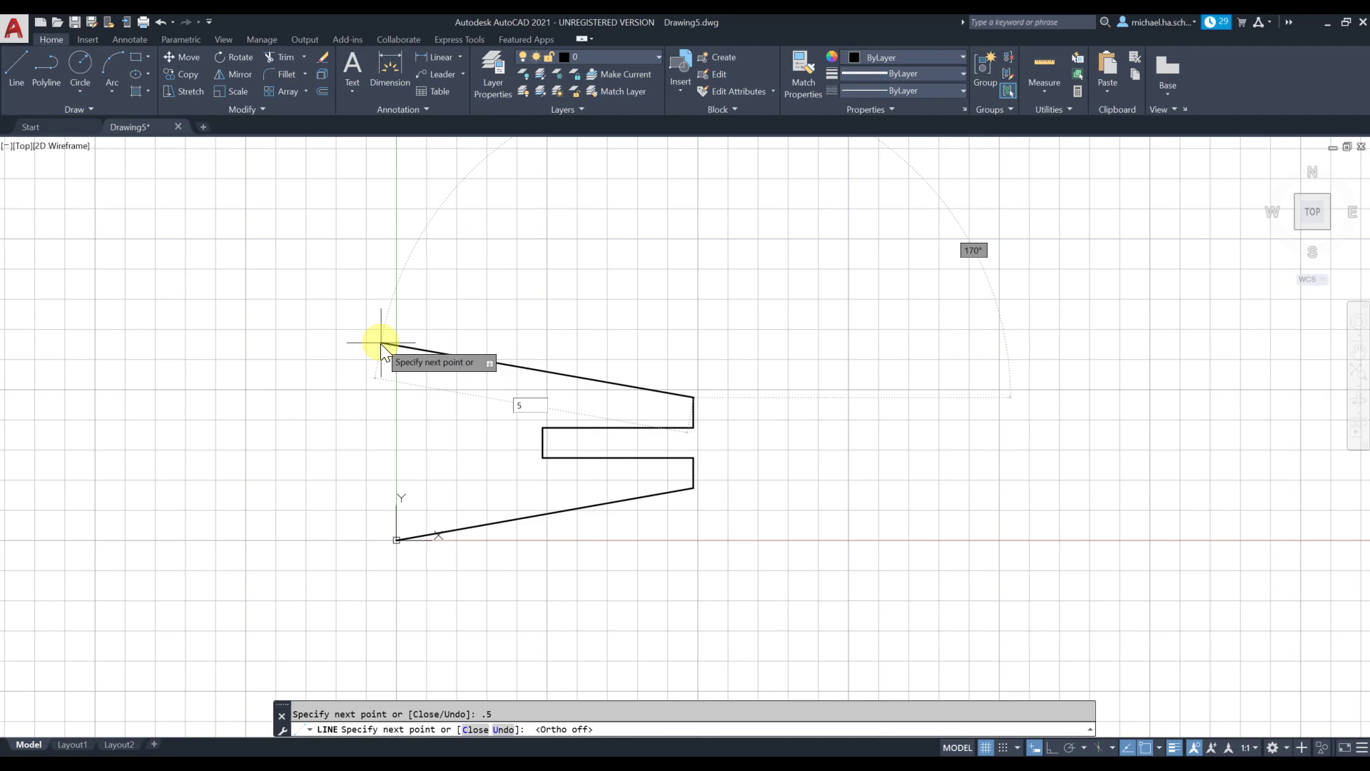
key(Tab)
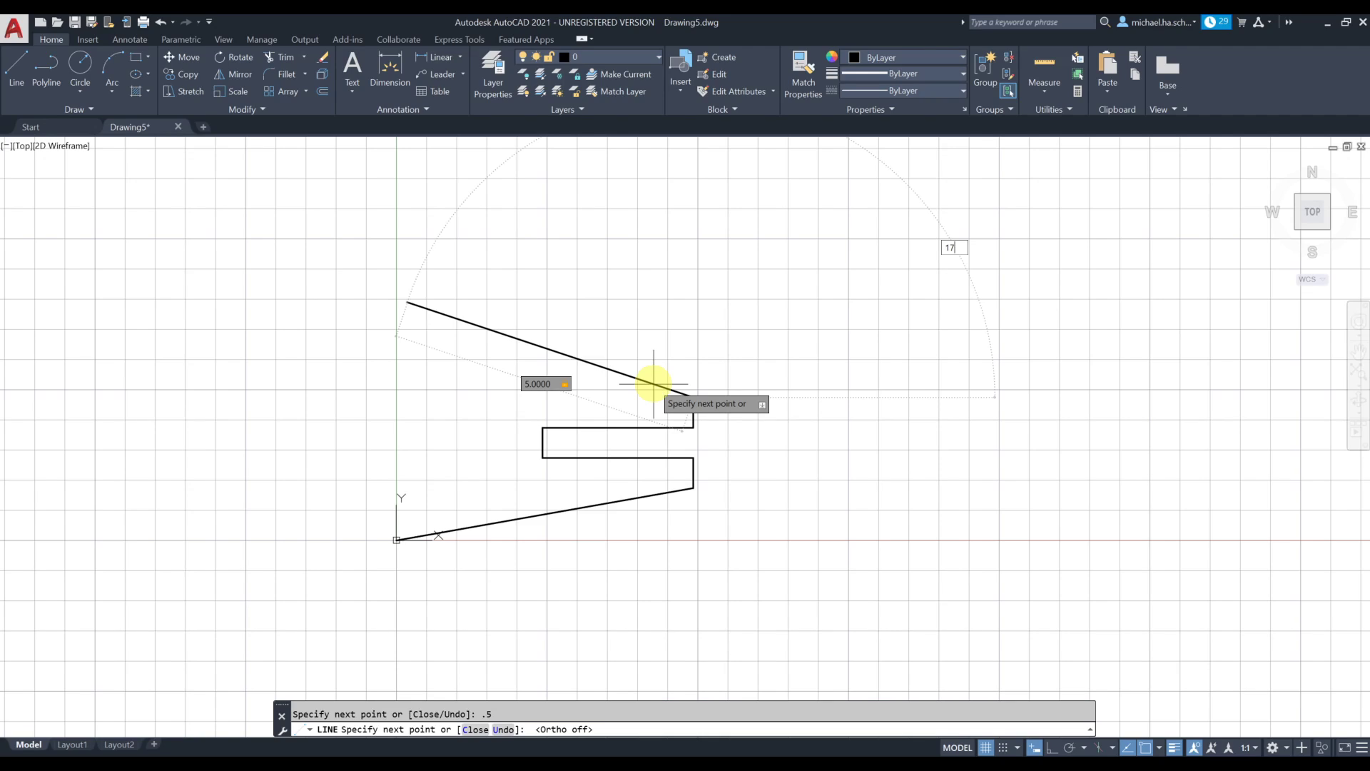
key(Return)
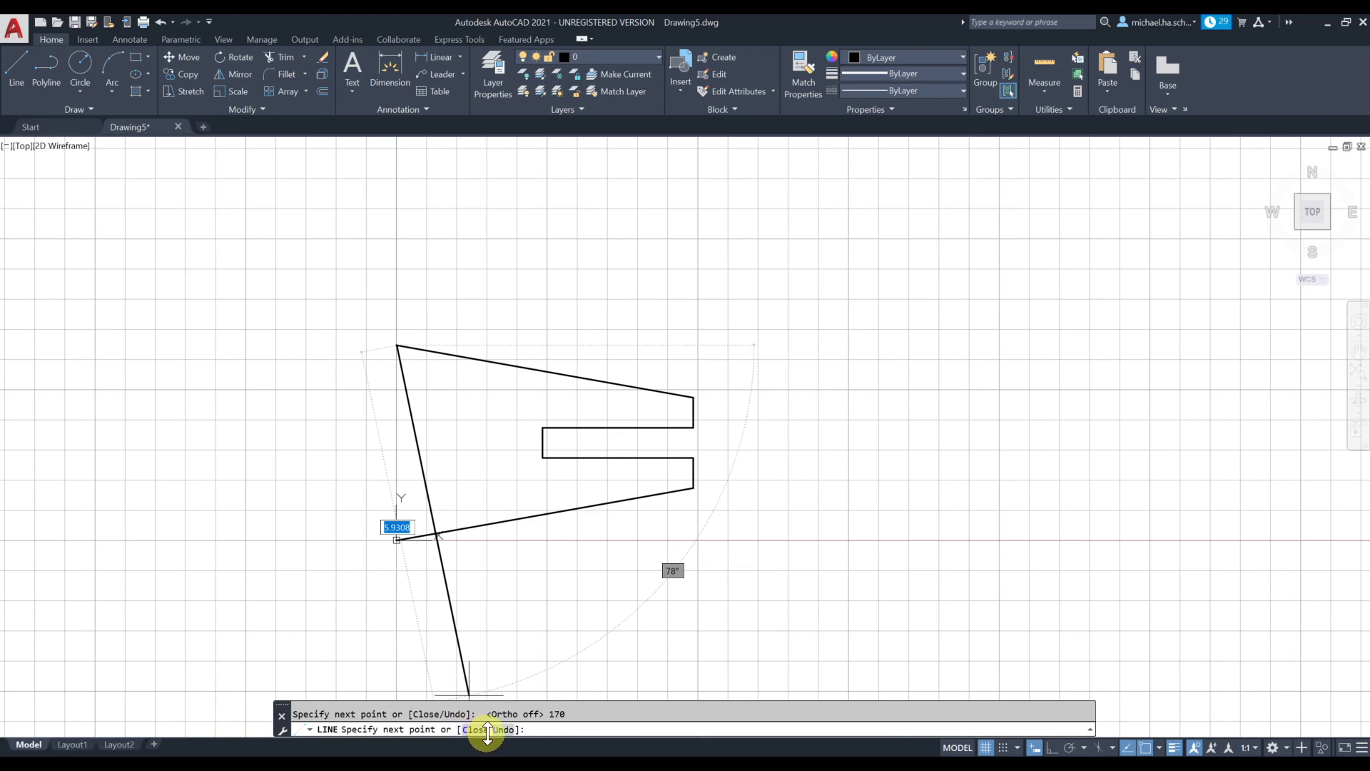
click(394, 538)
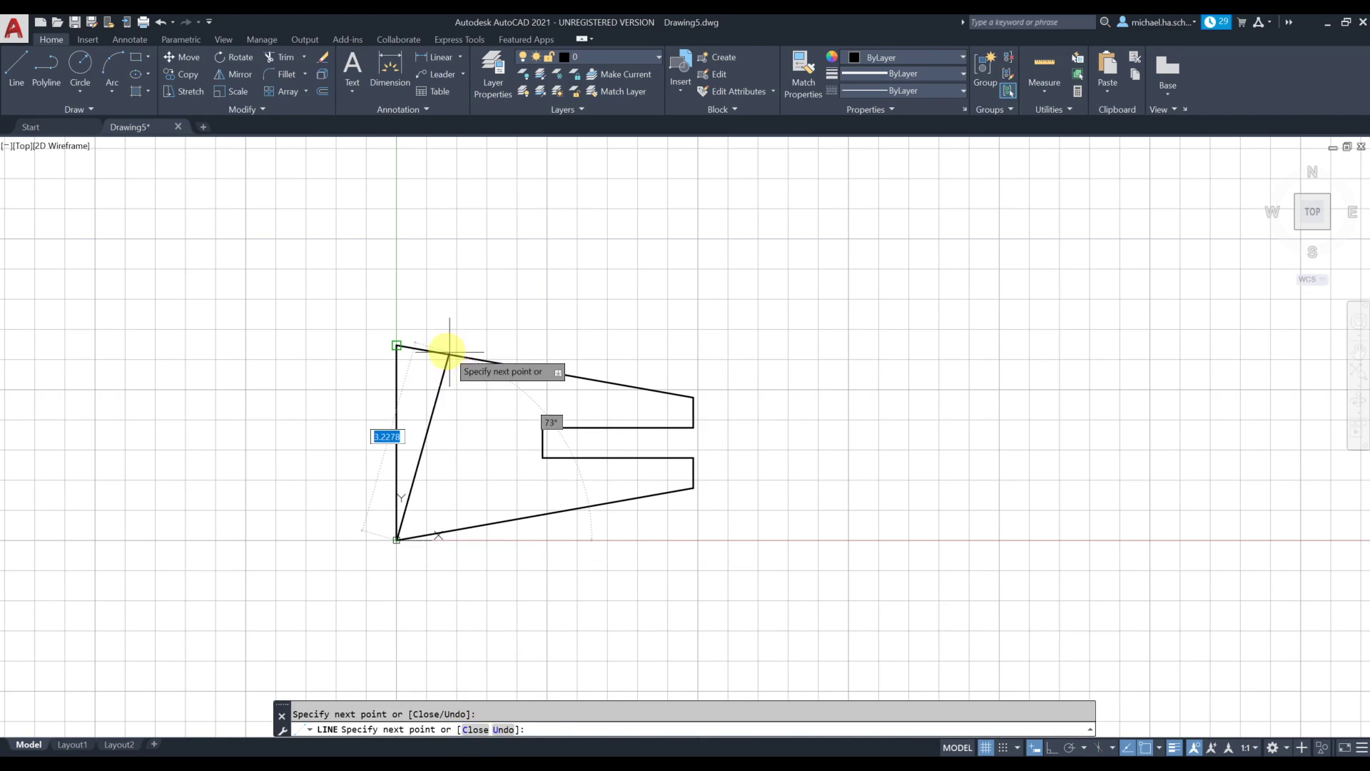
key(Escape)
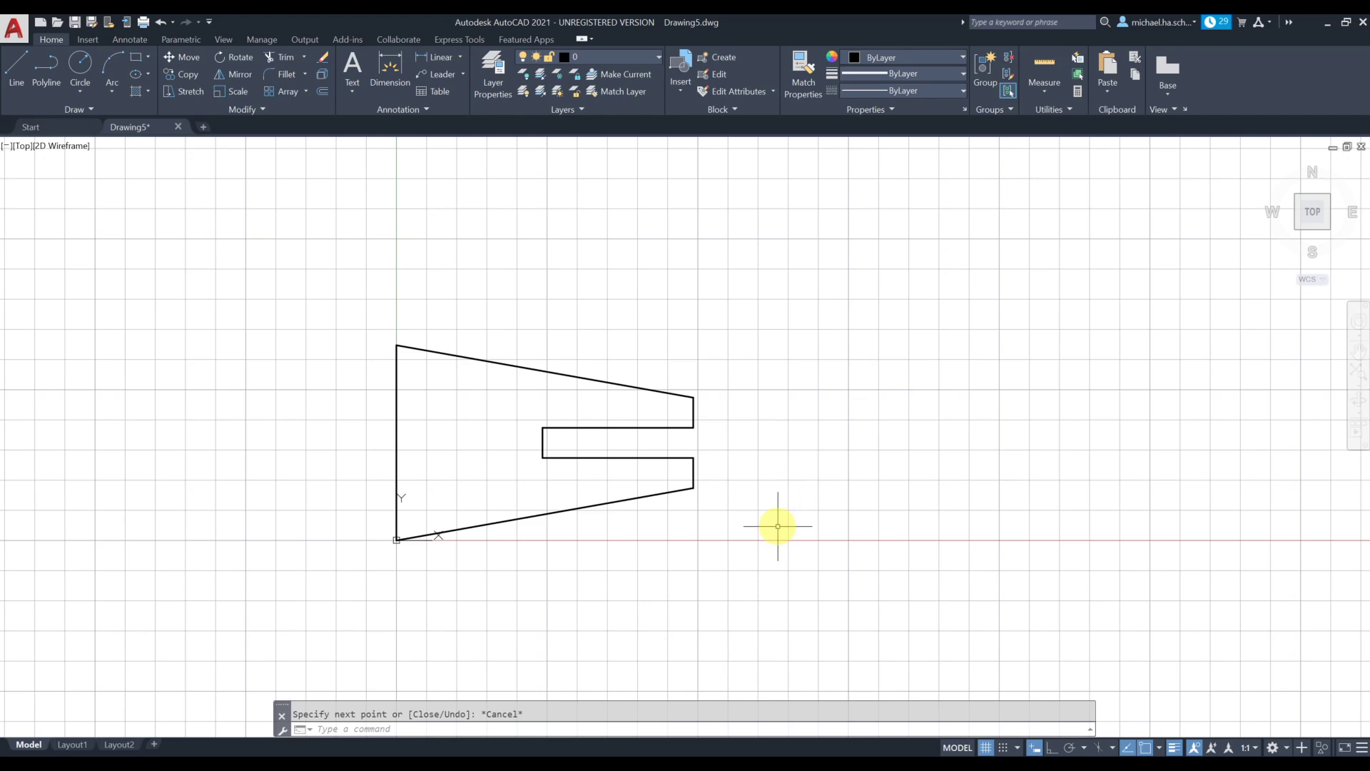
mouse_move(743, 535)
middle_down()
mouse_move(721, 480)
mouse_move(596, 447)
middle_up()
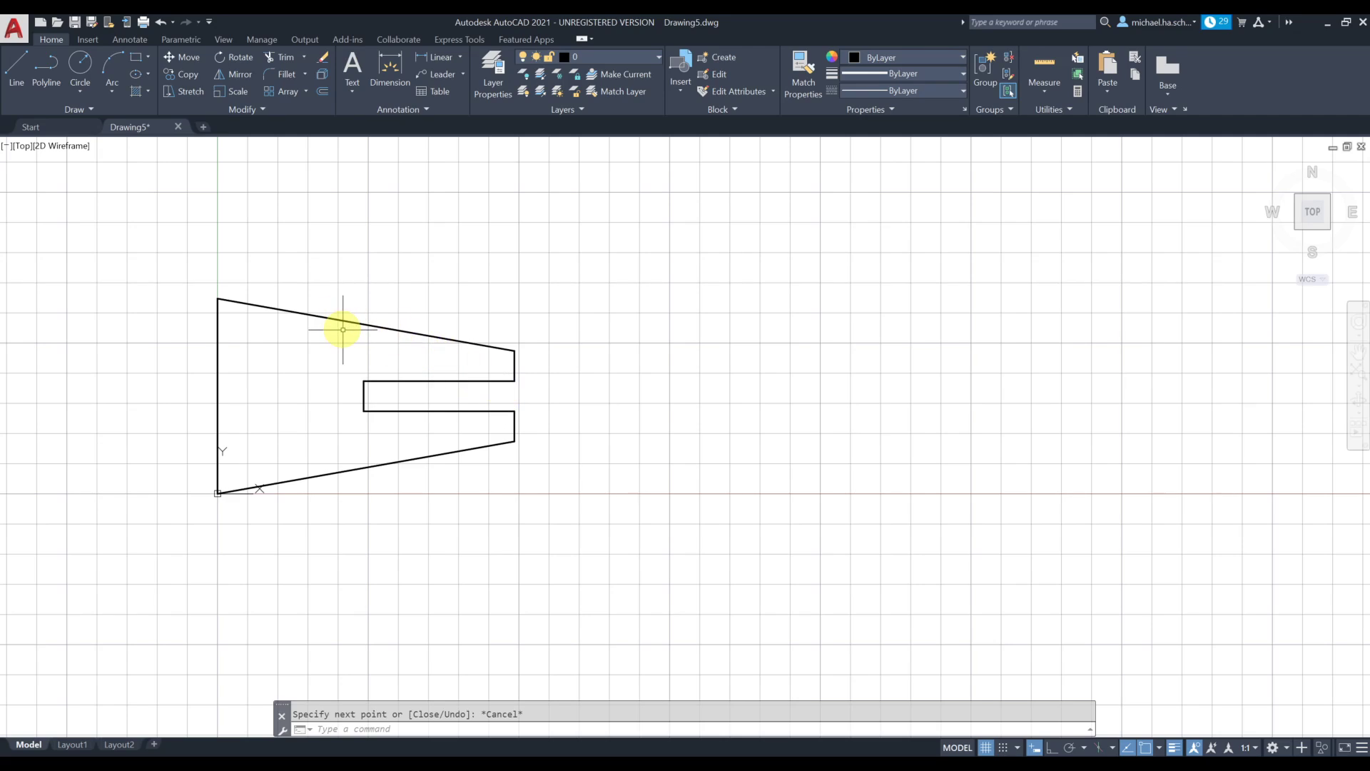
- Copy the entire slotted outline 10 units horizontally to the right, using its lower-left corner as the base point
click(187, 74)
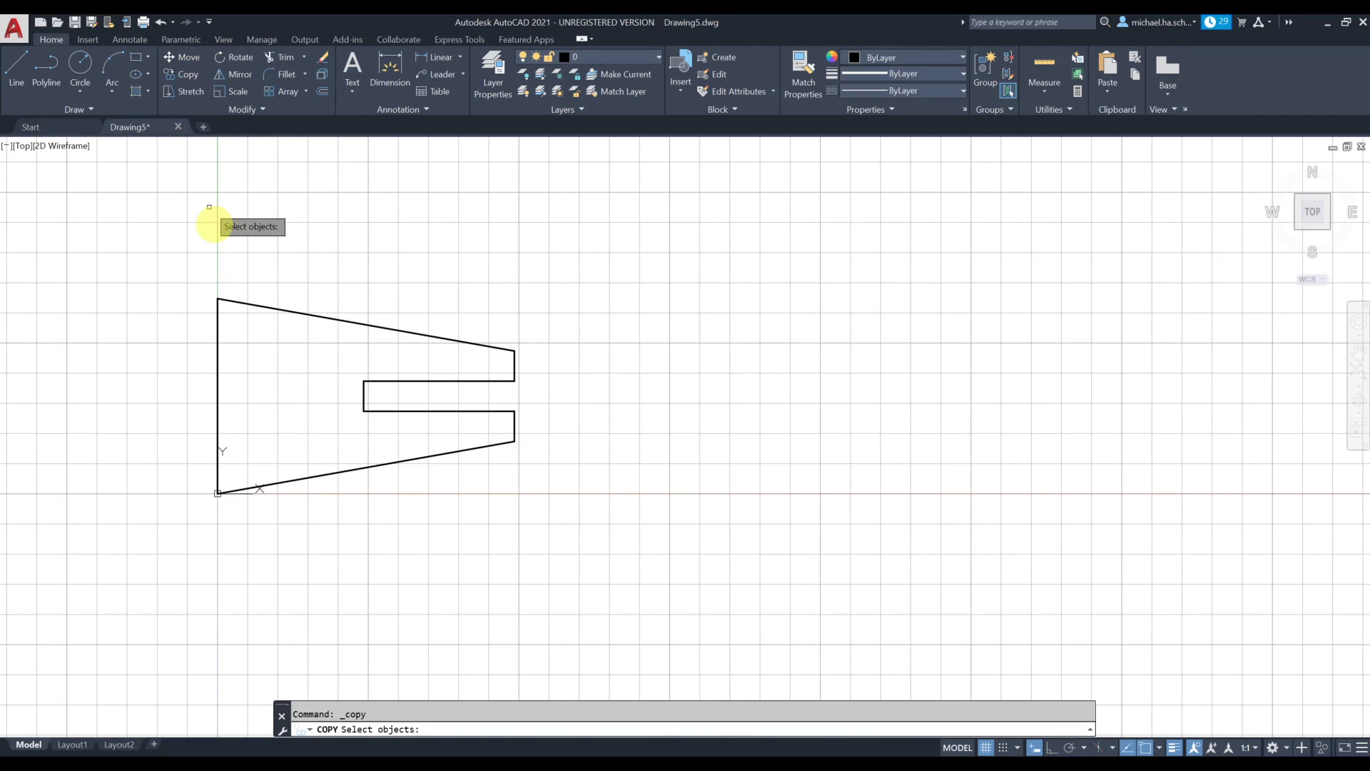
click(185, 254)
click(577, 516)
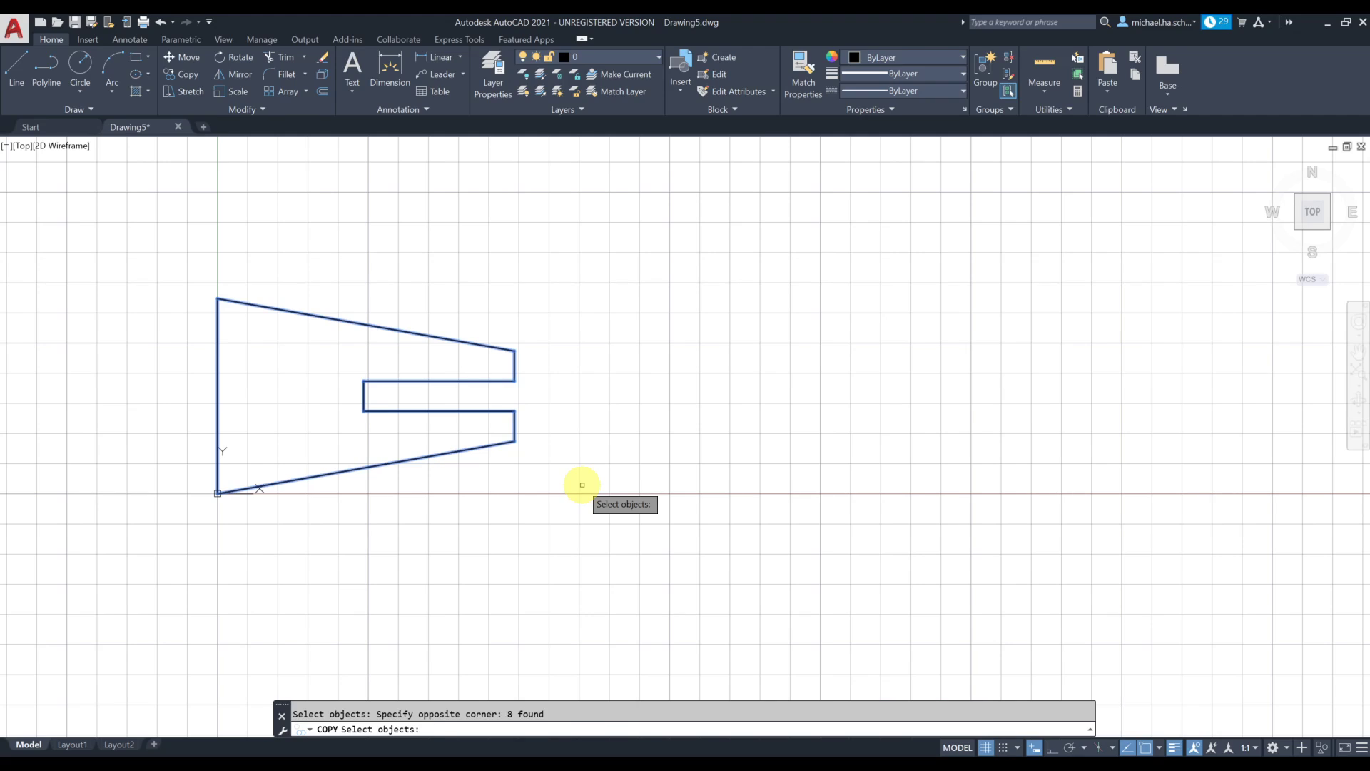
key(Return)
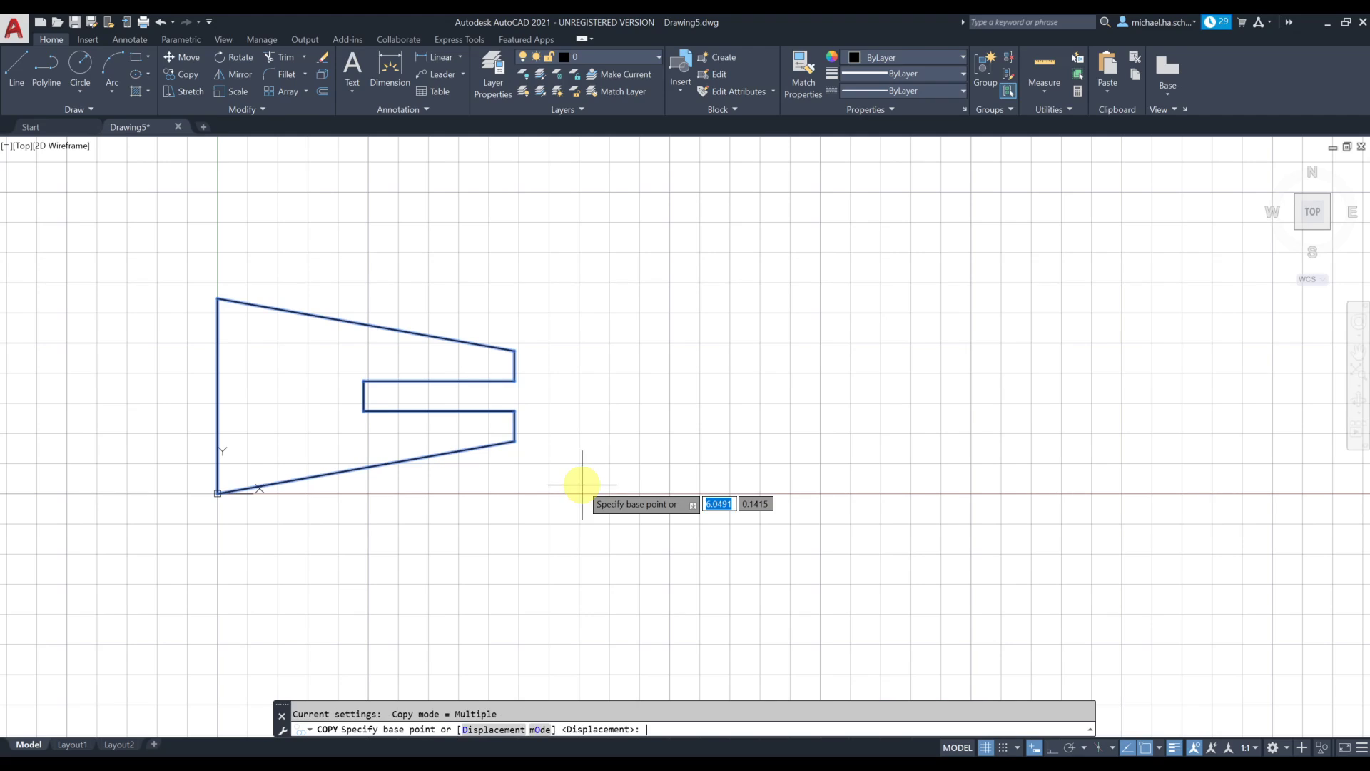
click(218, 492)
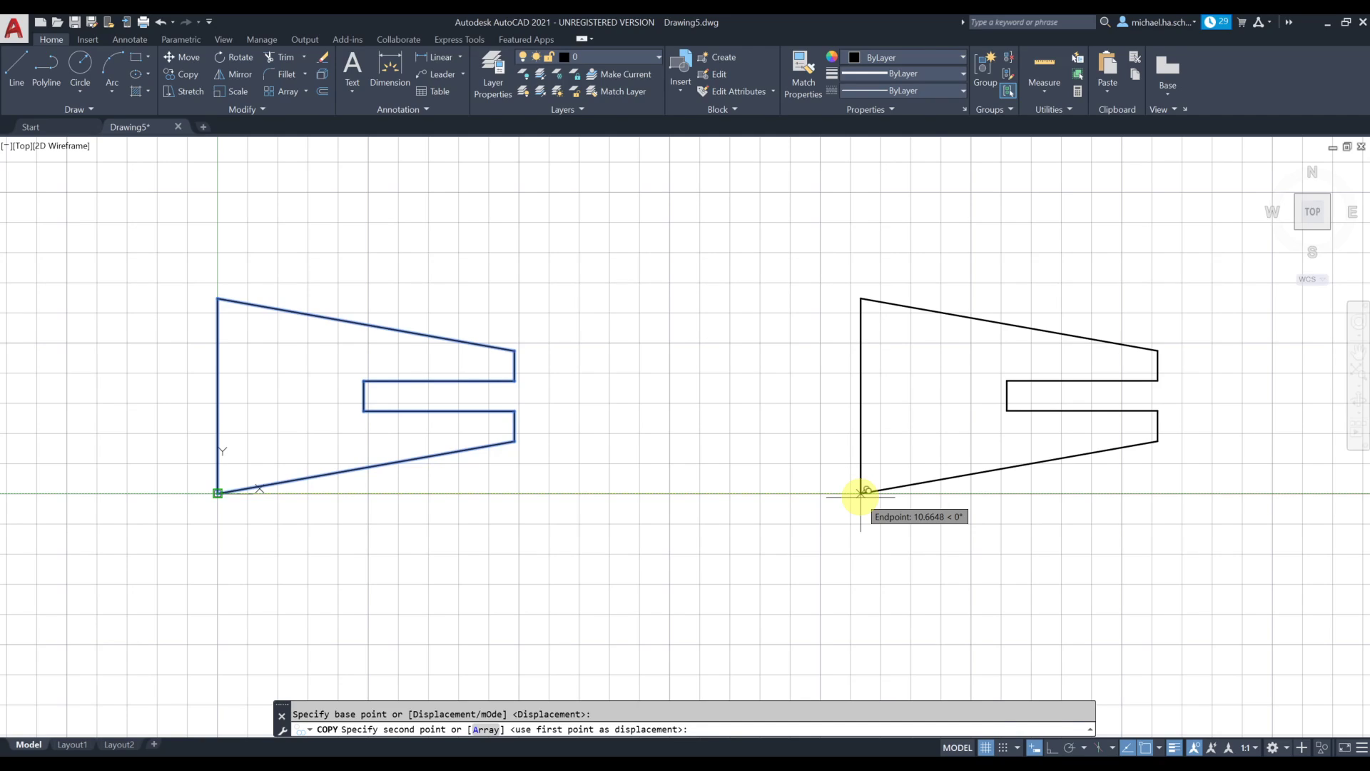
text(10)
key(Return)
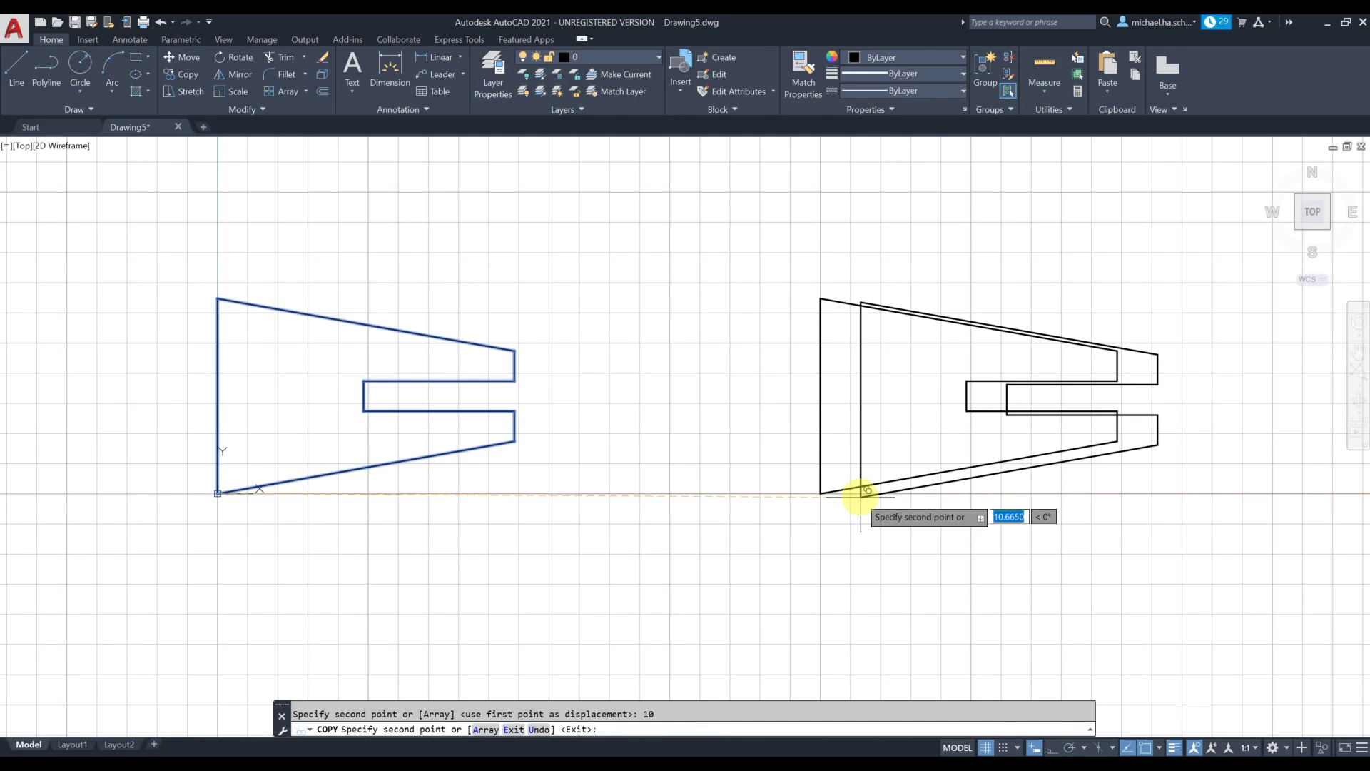
key(Return)
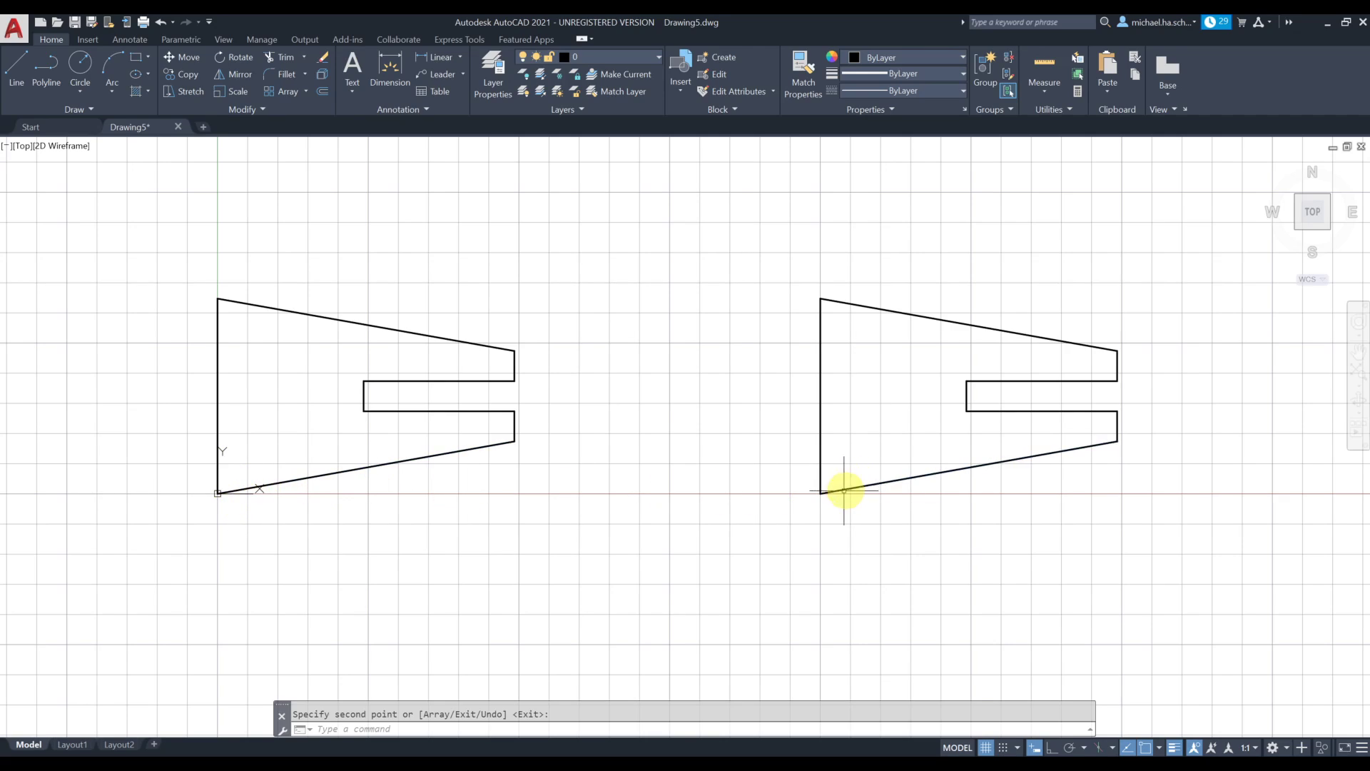
- Draw a centre line on the original part from the midpoint of the slot's inner edge to the midpoint of the long vertical edge
click(18, 76)
click(364, 396)
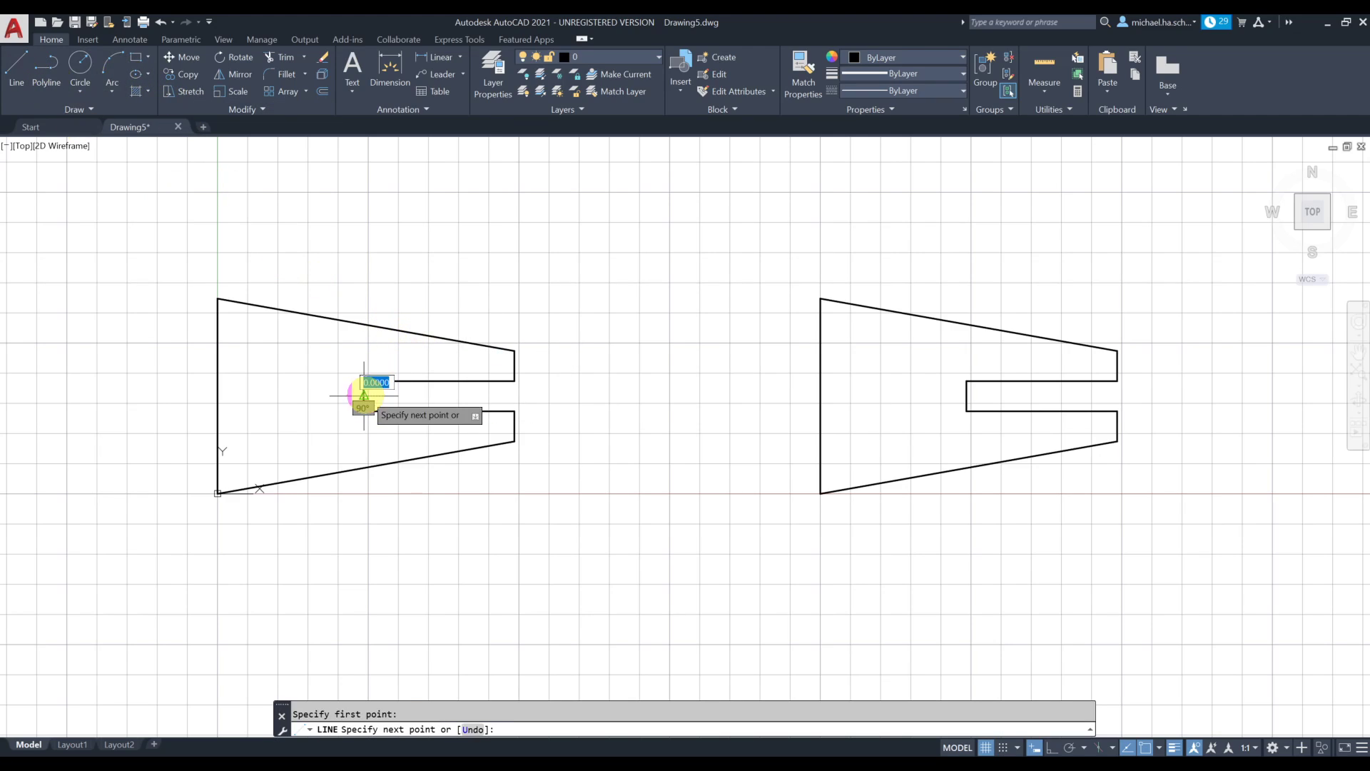
click(217, 395)
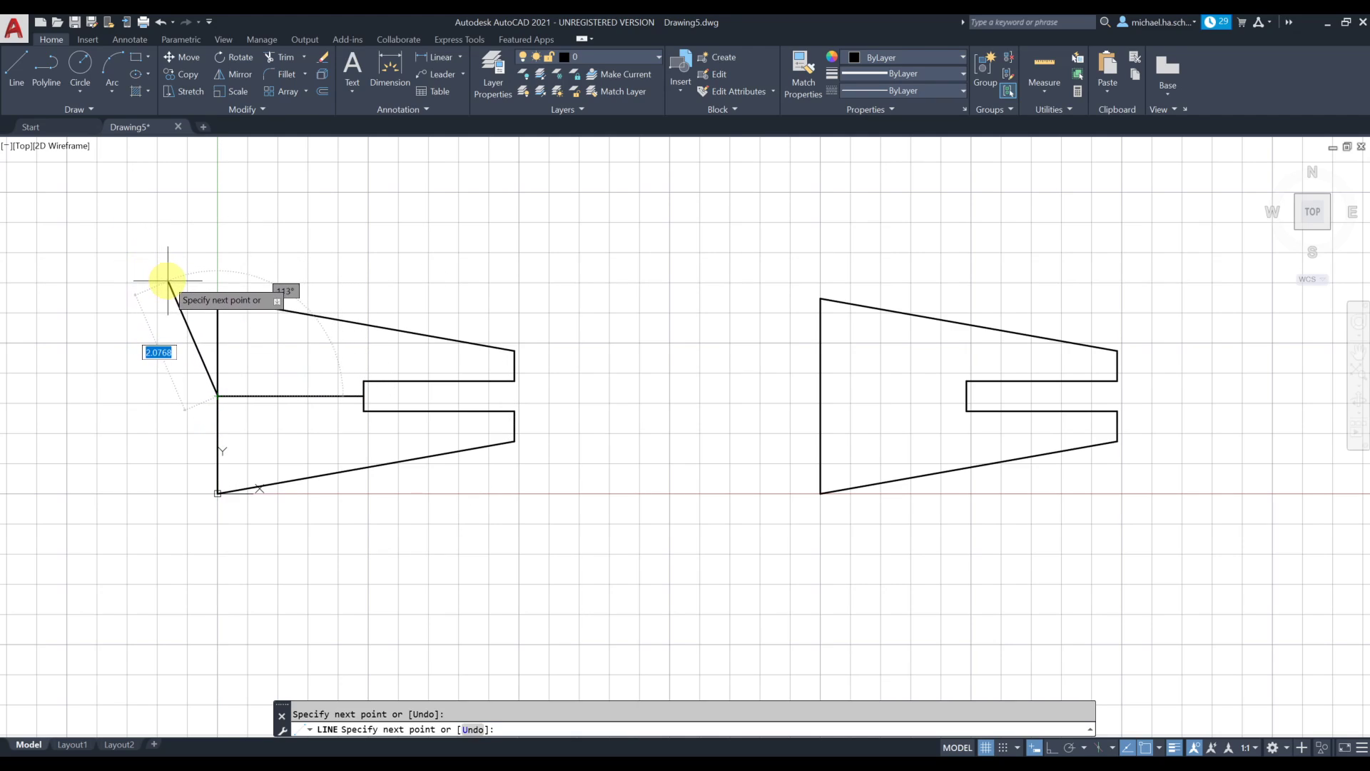
key(Escape)
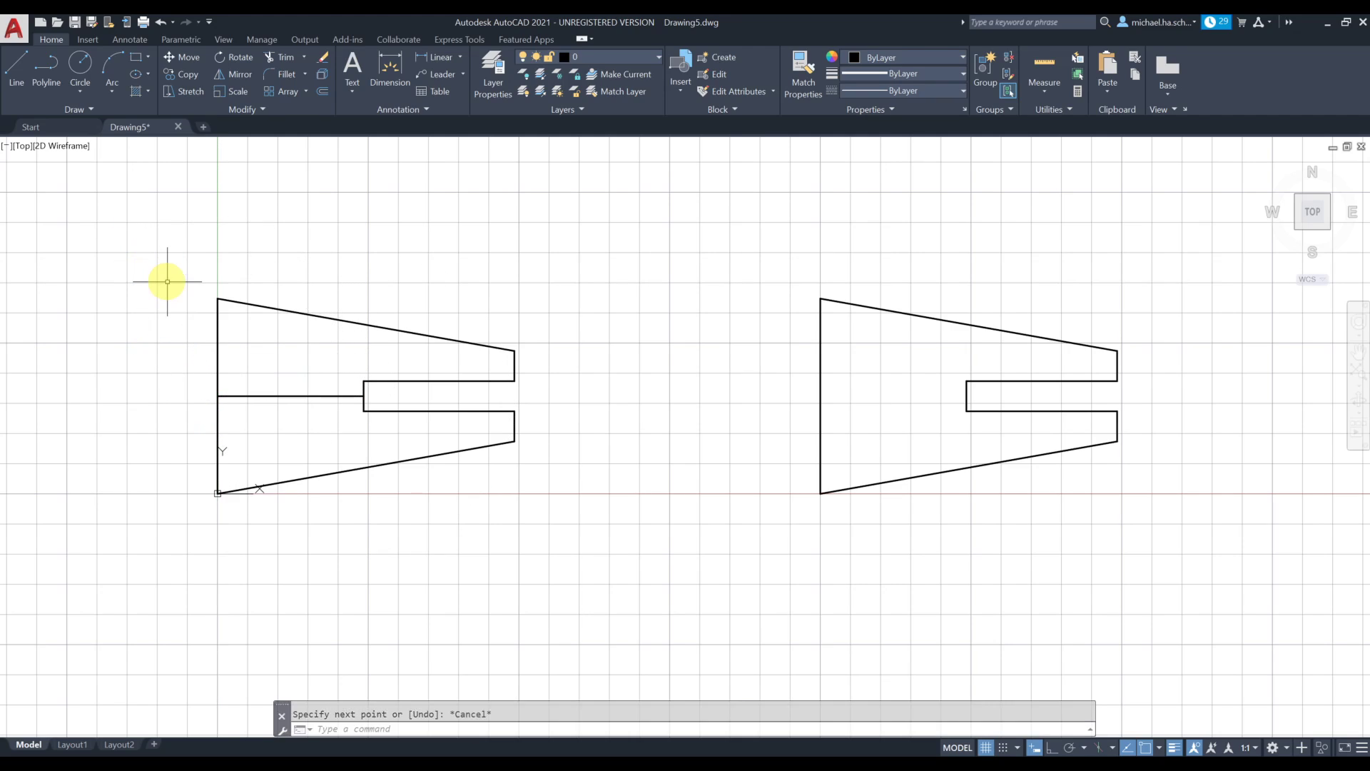
click(1159, 748)
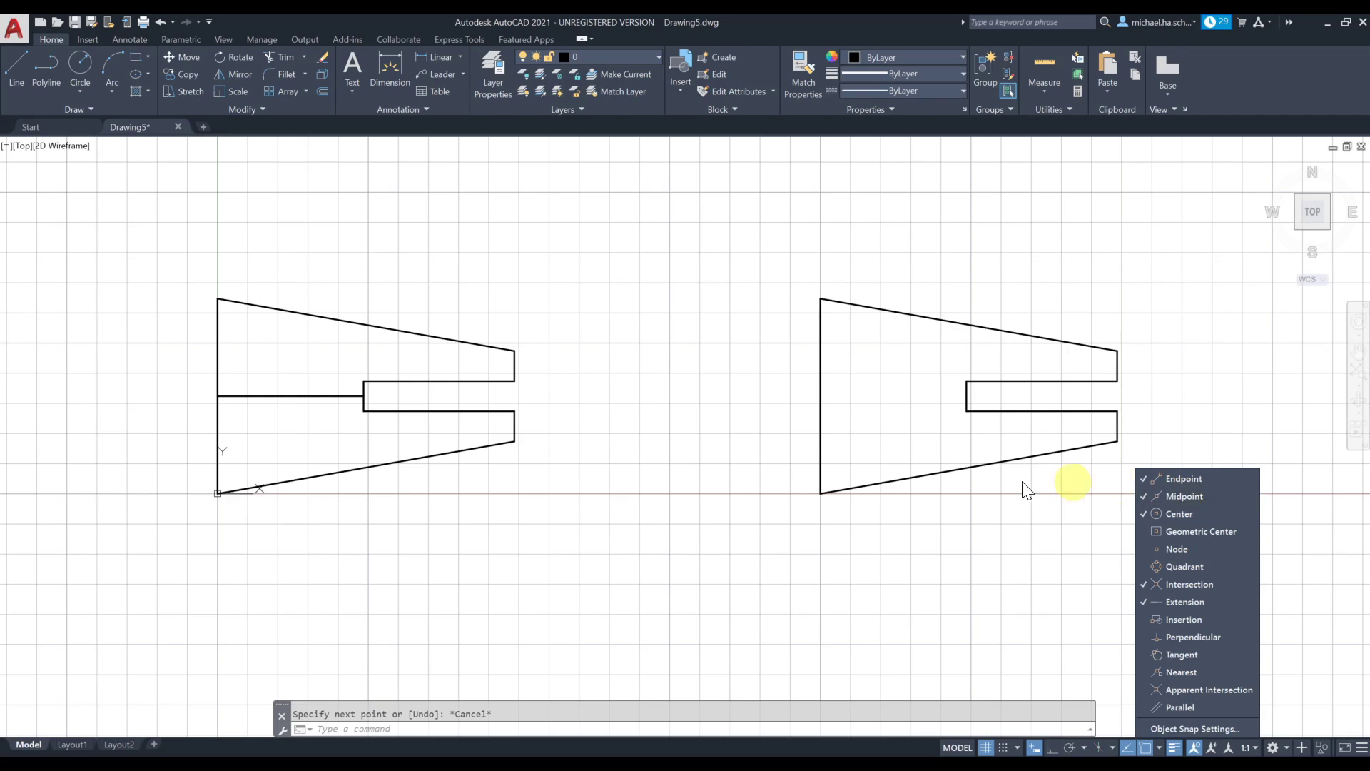
click(906, 543)
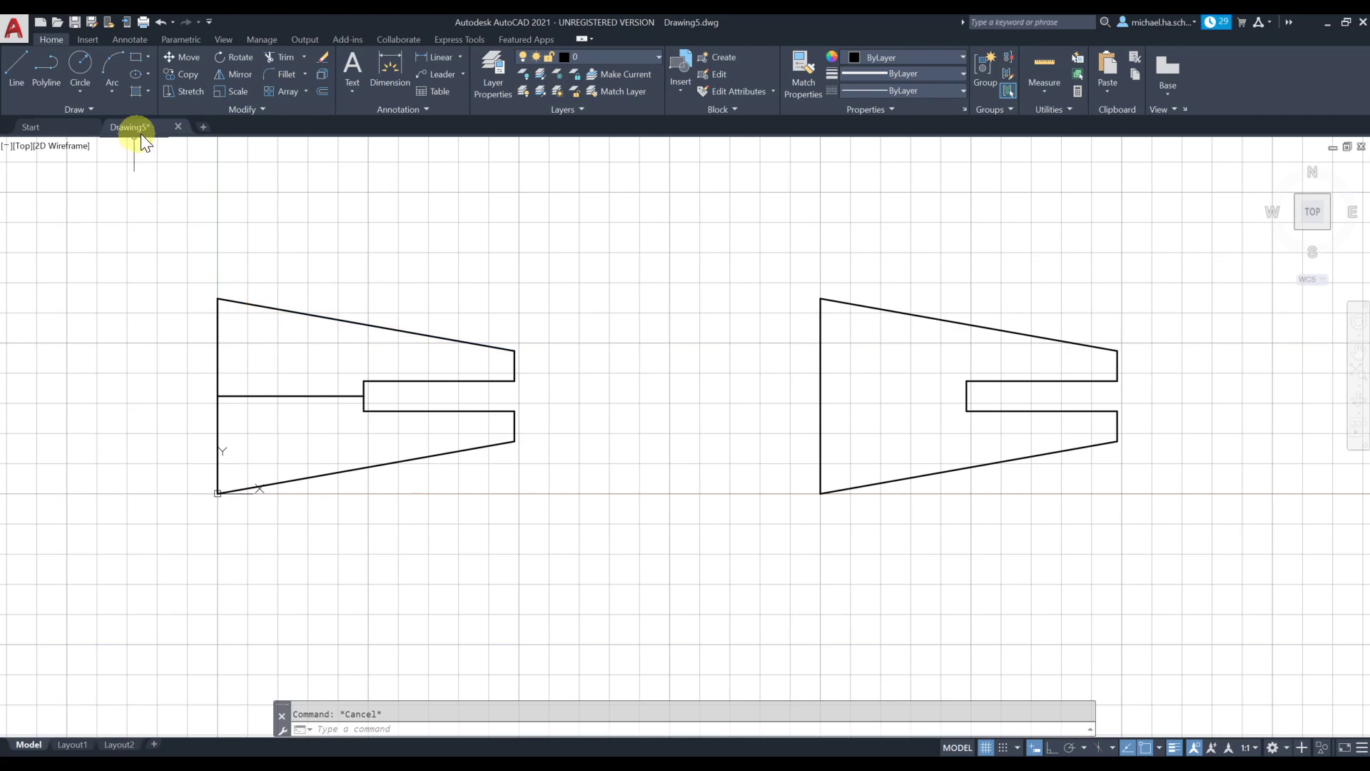
- Trim away the upper halves of the slot's inner edge and the long vertical edge at the original part's centre line
click(279, 57)
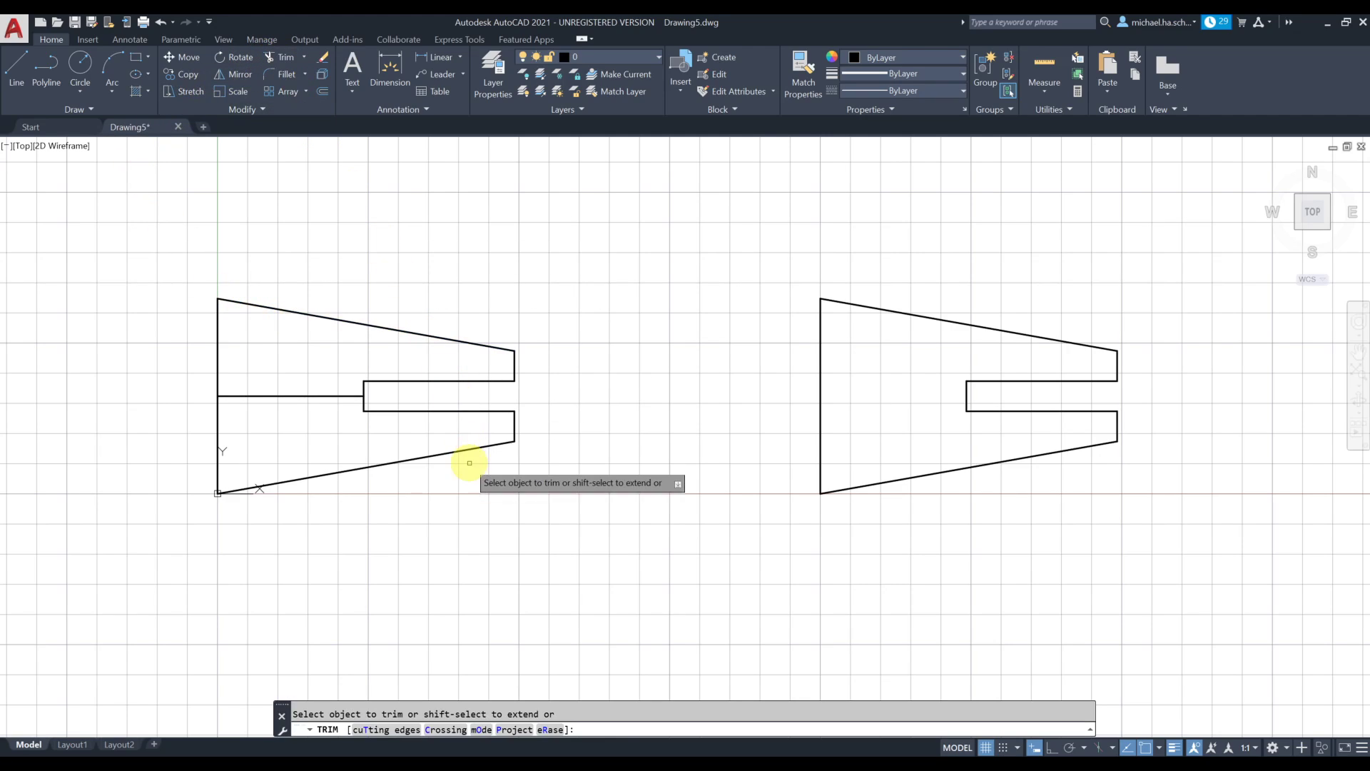
click(365, 400)
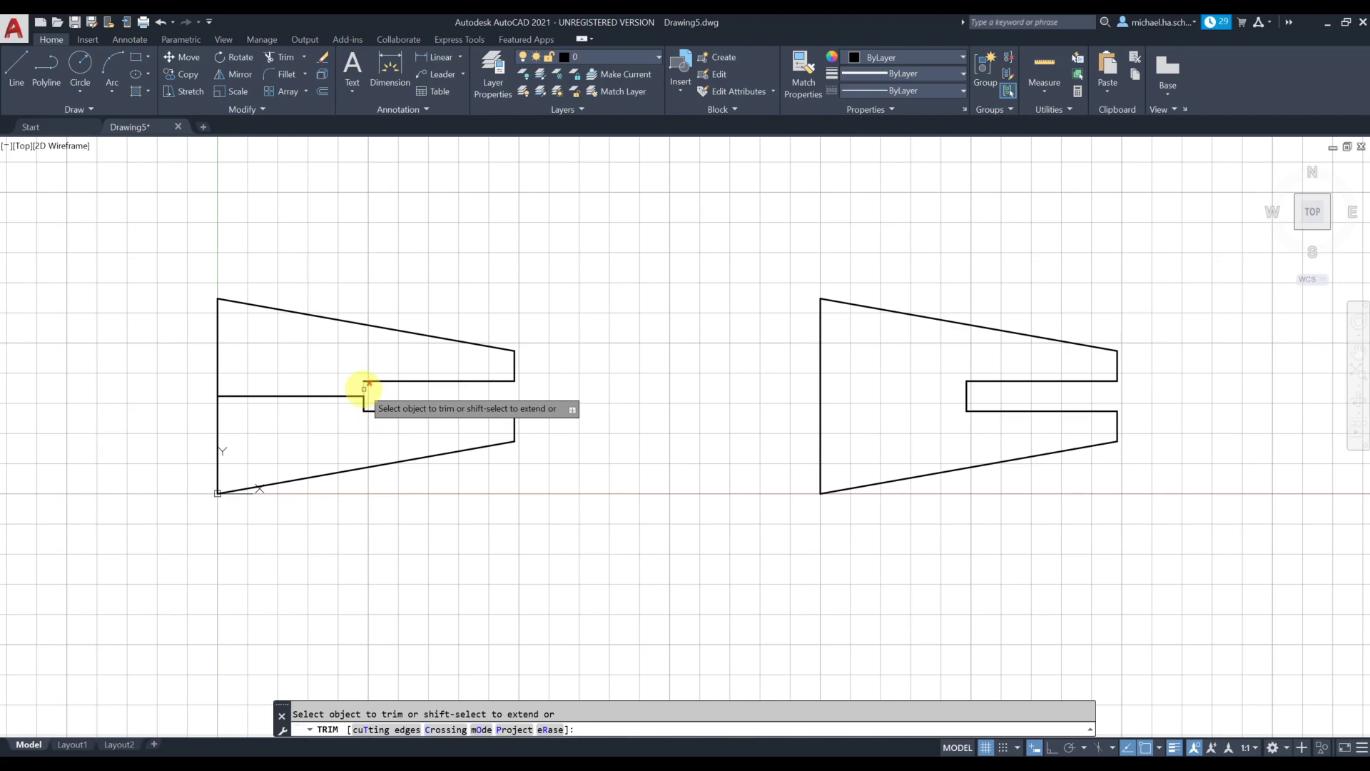
click(219, 379)
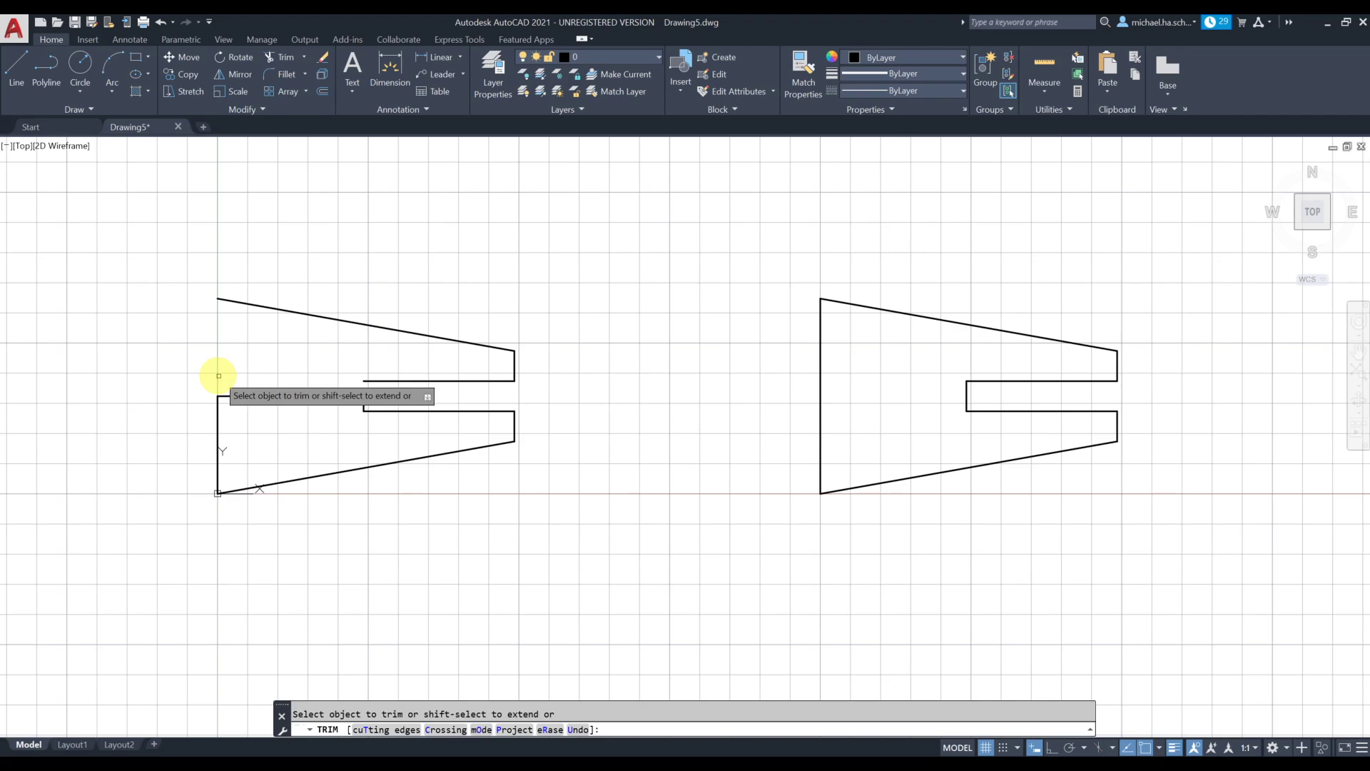
key(Escape)
- Erase the original part's three remaining upper lines: the slanted edge, the short end edge and the slot's upper edge
click(520, 297)
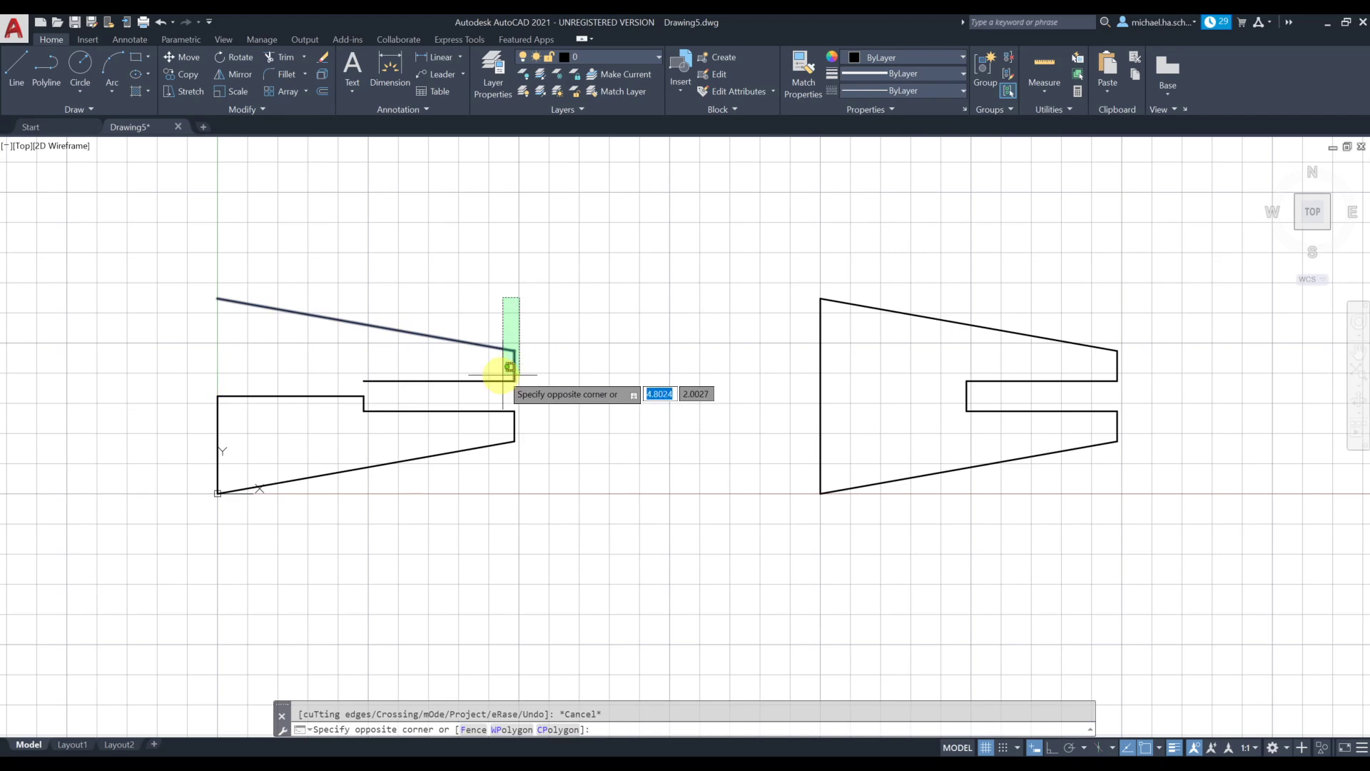
click(471, 391)
click(571, 289)
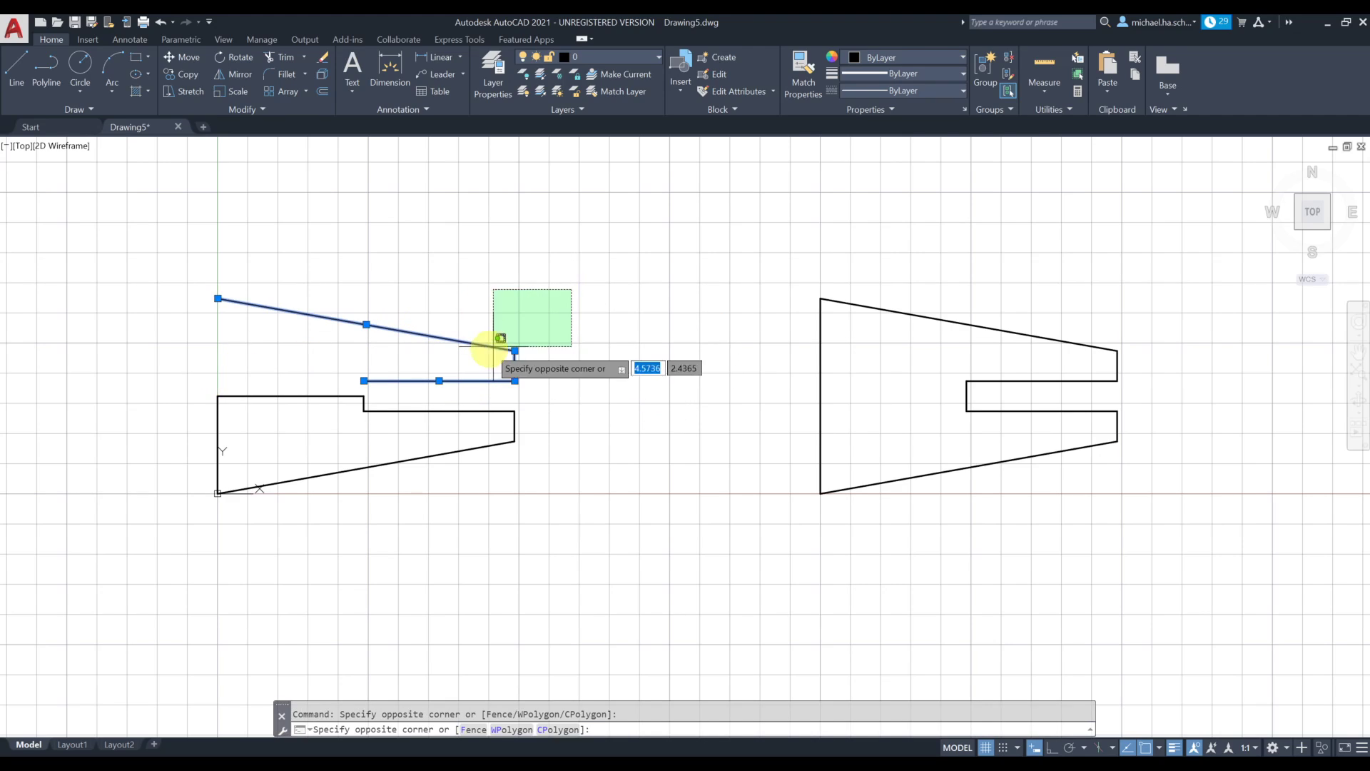
click(453, 385)
click(321, 60)
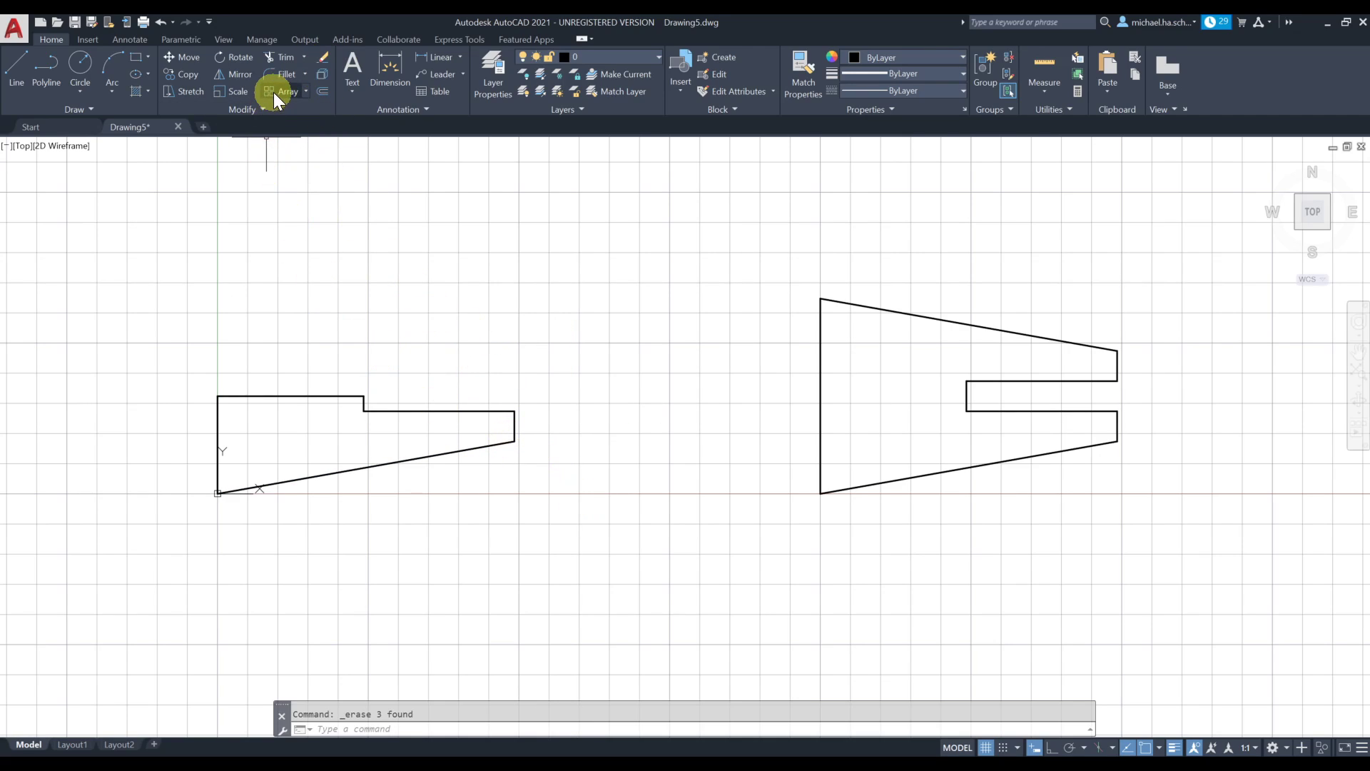
- Mirror the lower half of the original part, without its centre line, about that centre line and keep the source objects
click(242, 79)
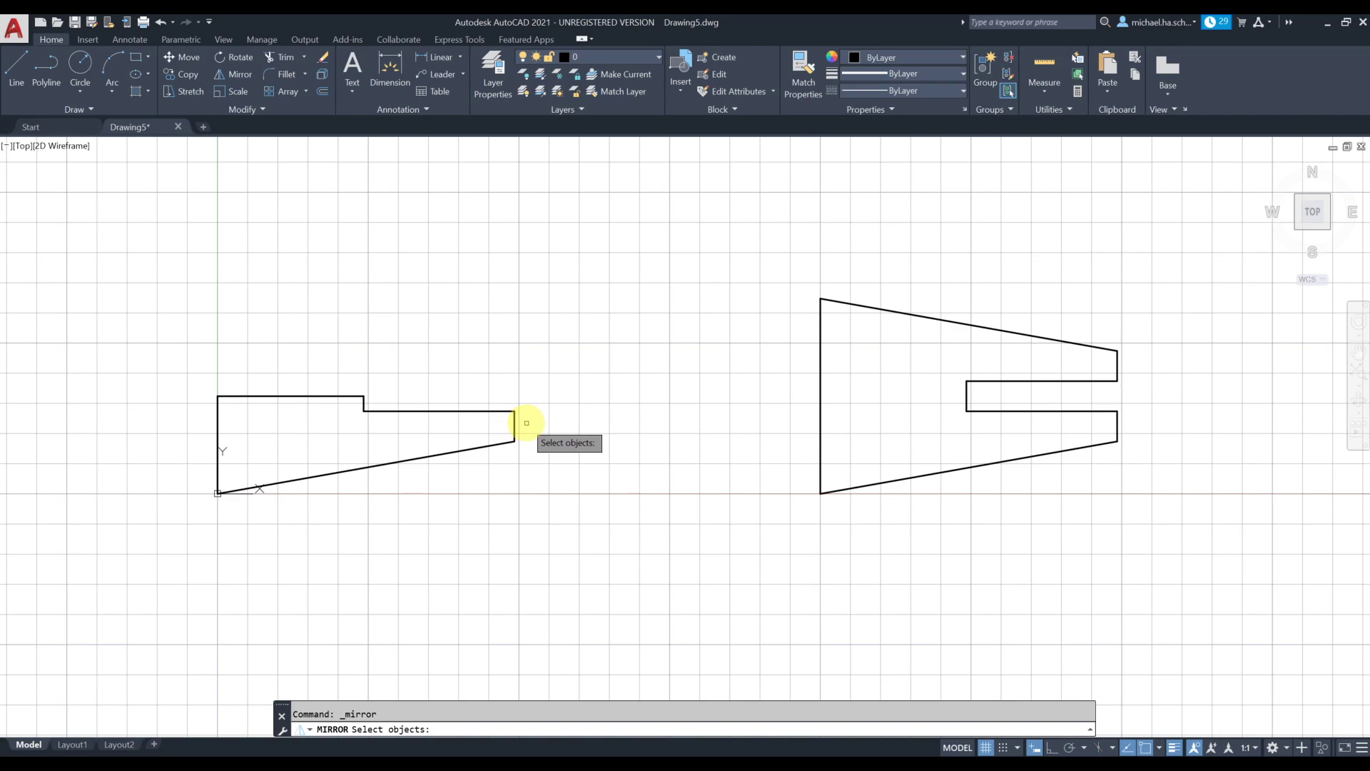
click(528, 421)
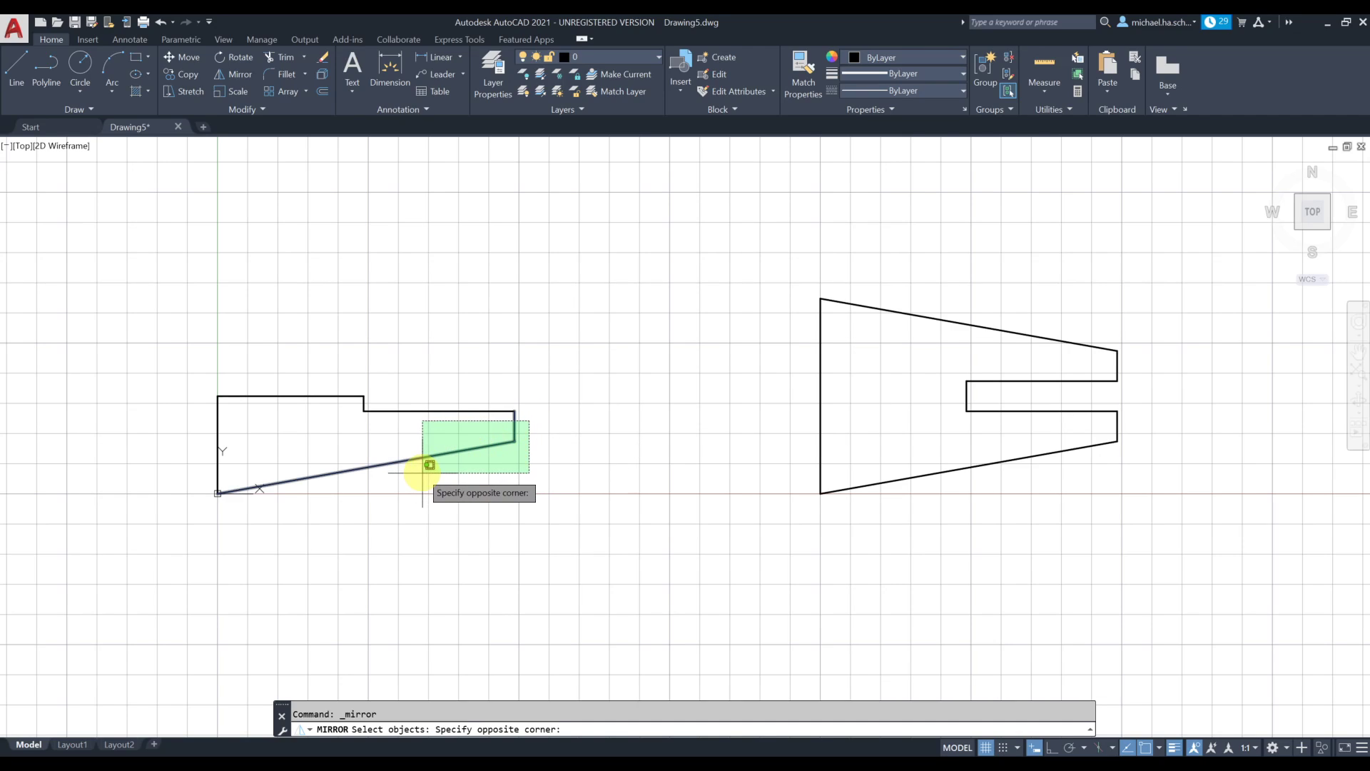
click(162, 505)
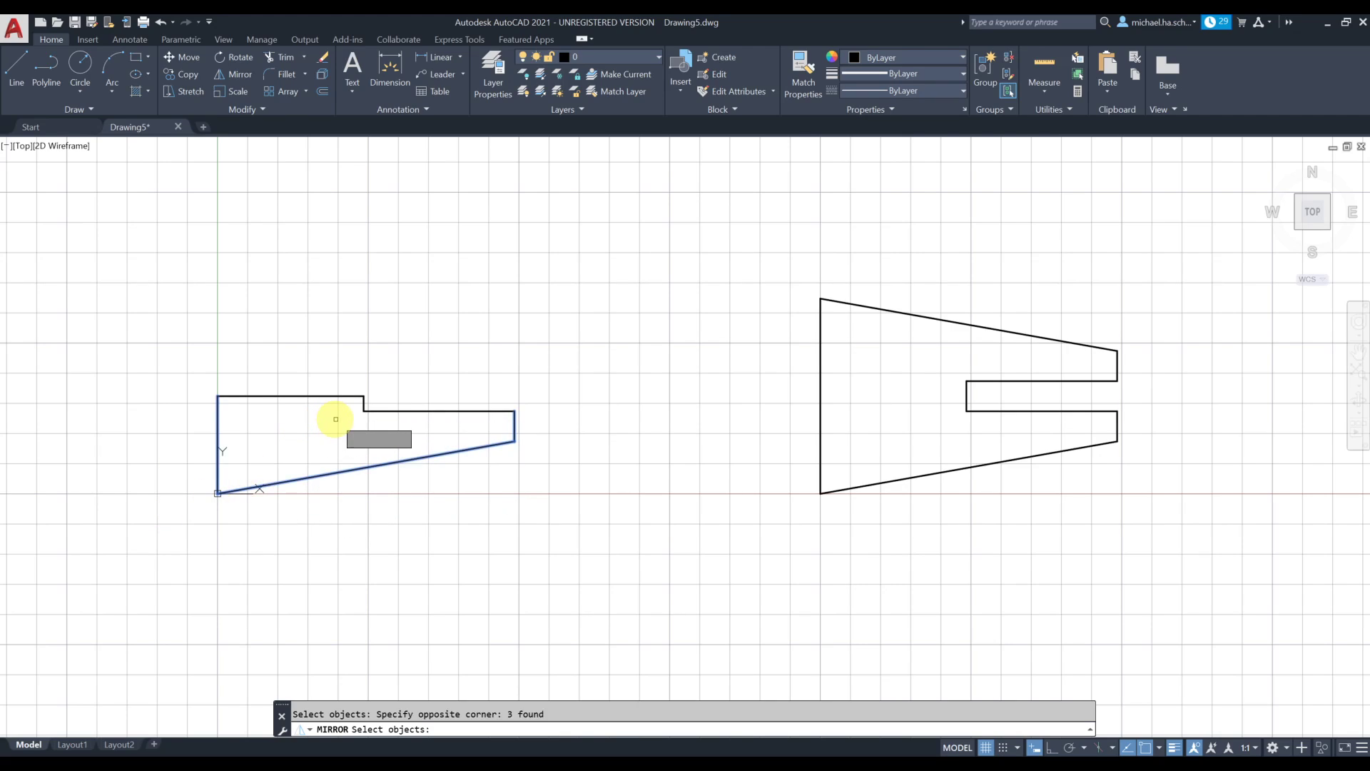
click(414, 399)
click(354, 424)
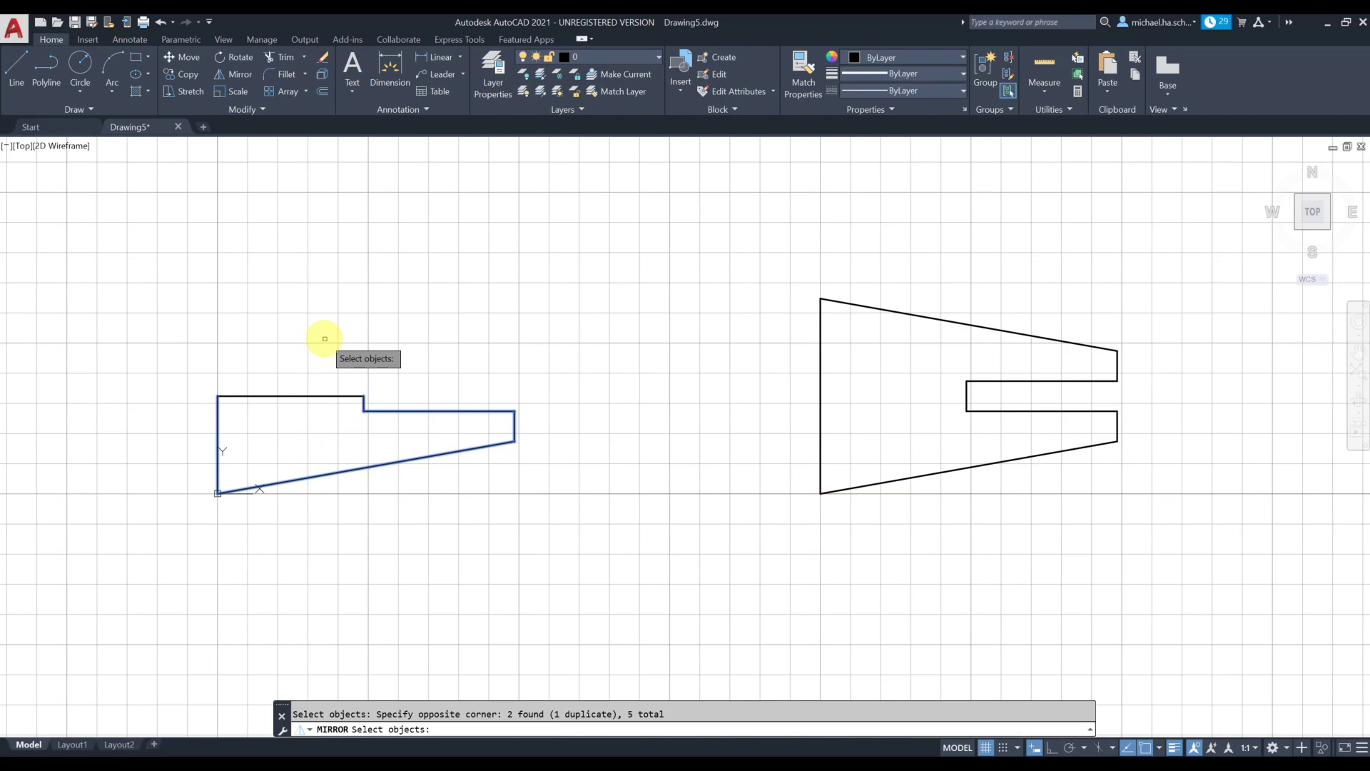
key(Return)
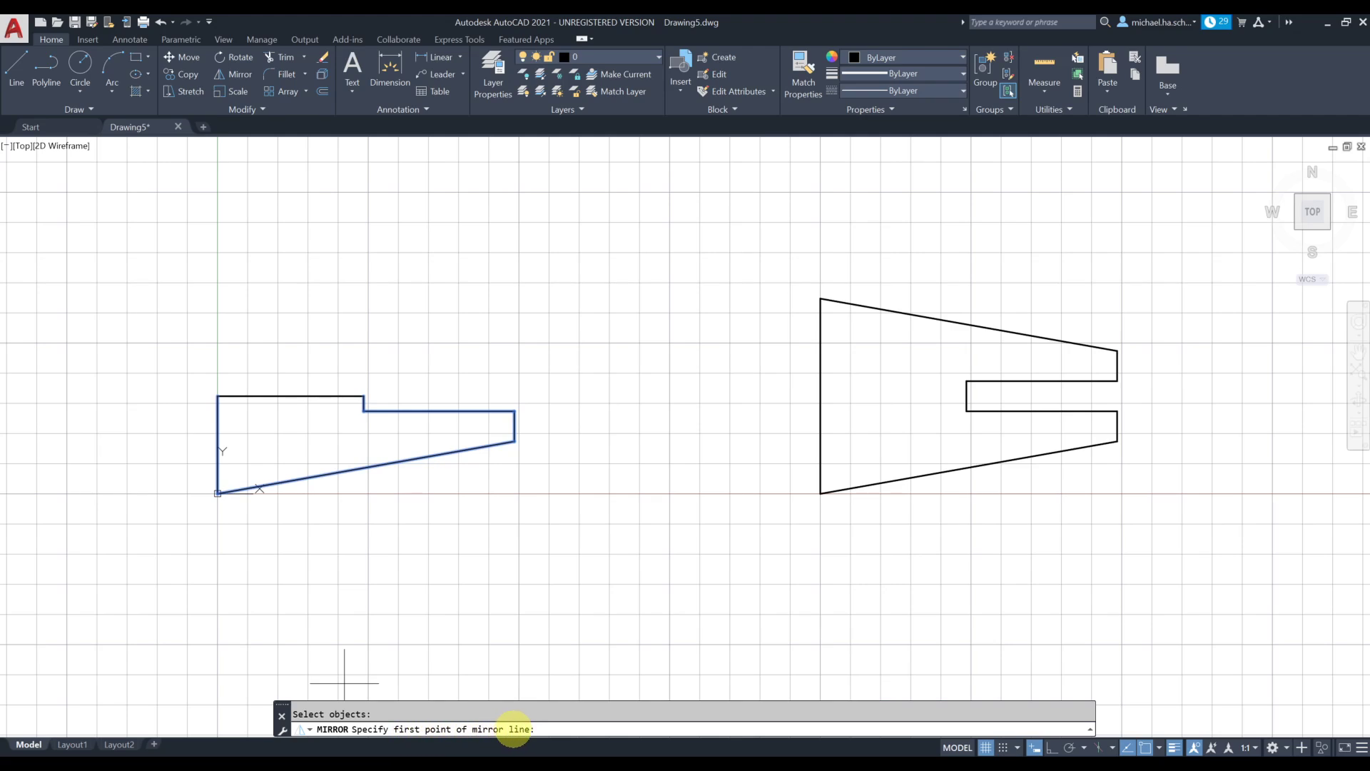
click(362, 394)
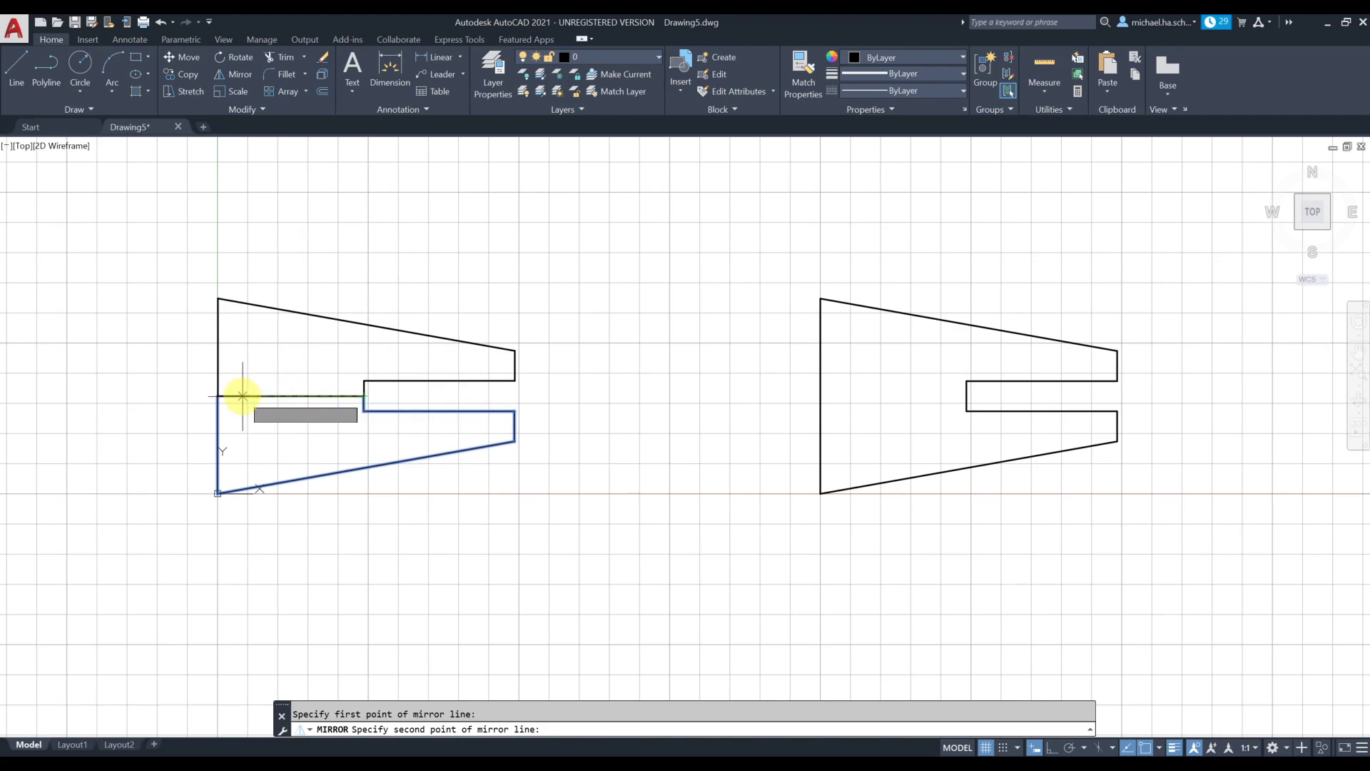
click(217, 395)
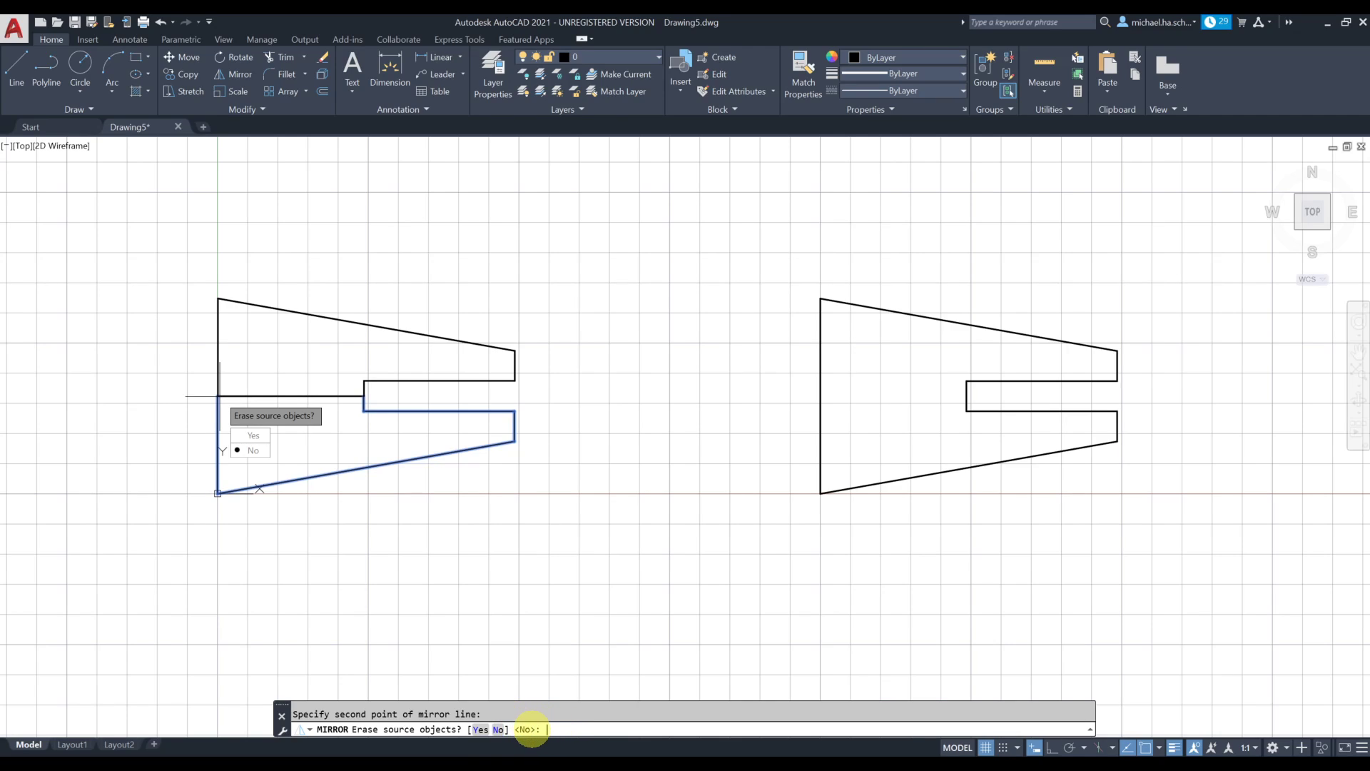
key(Return)
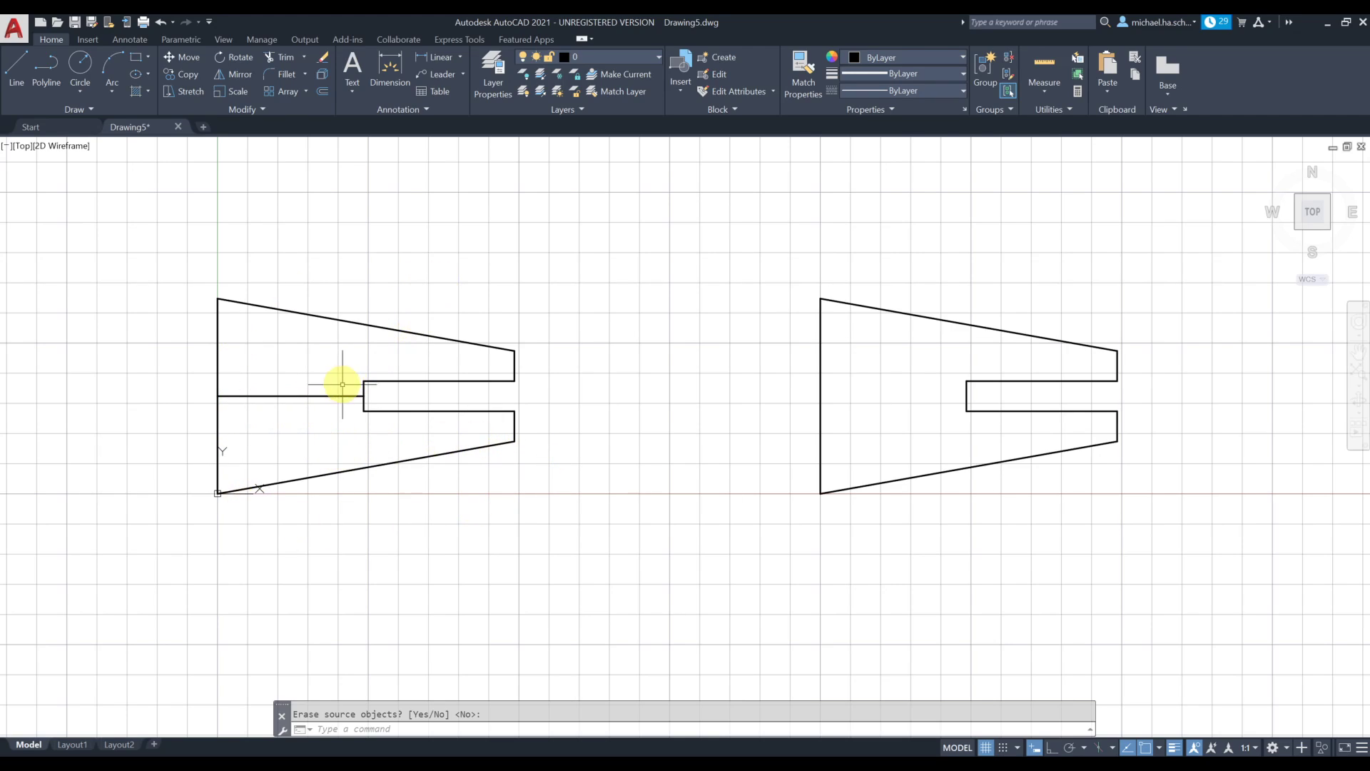
- Erase the horizontal centre line from the original part
key(Return)
click(325, 403)
click(314, 389)
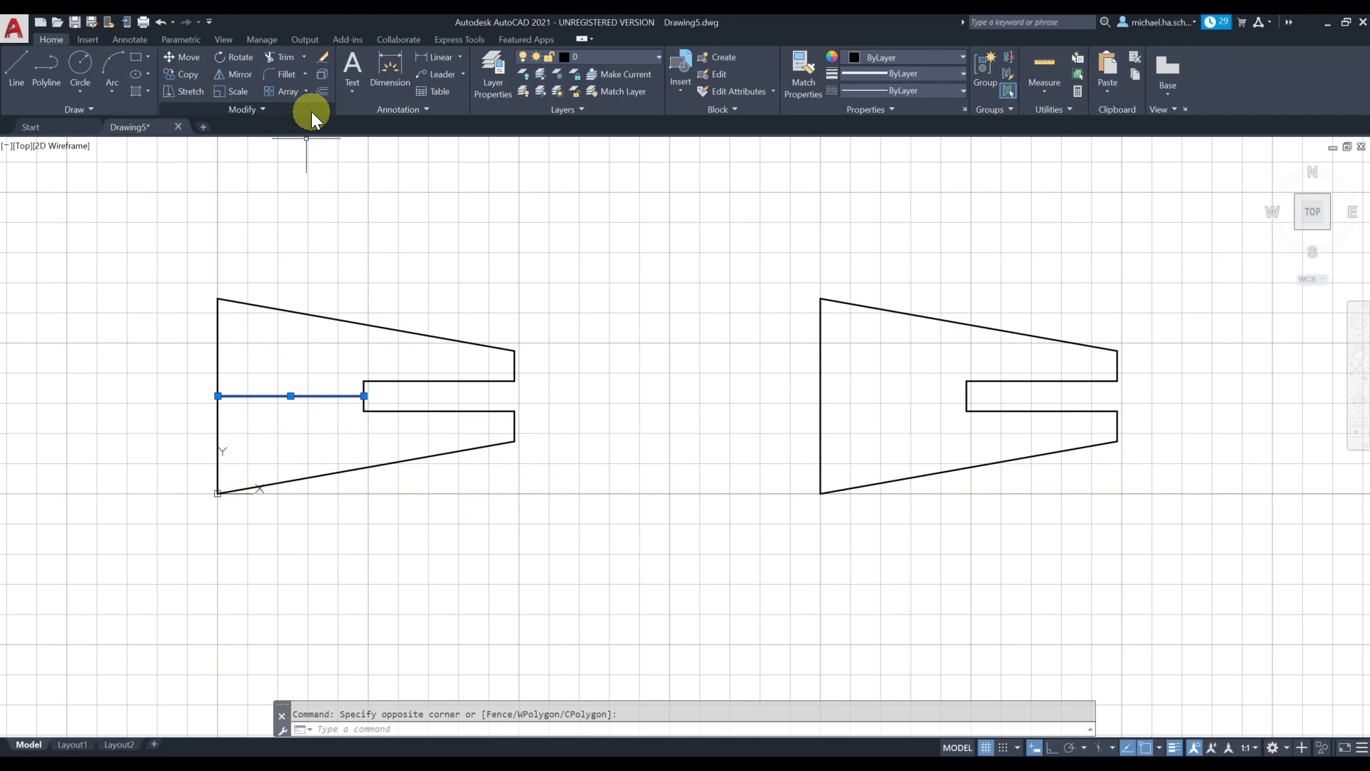
click(322, 57)
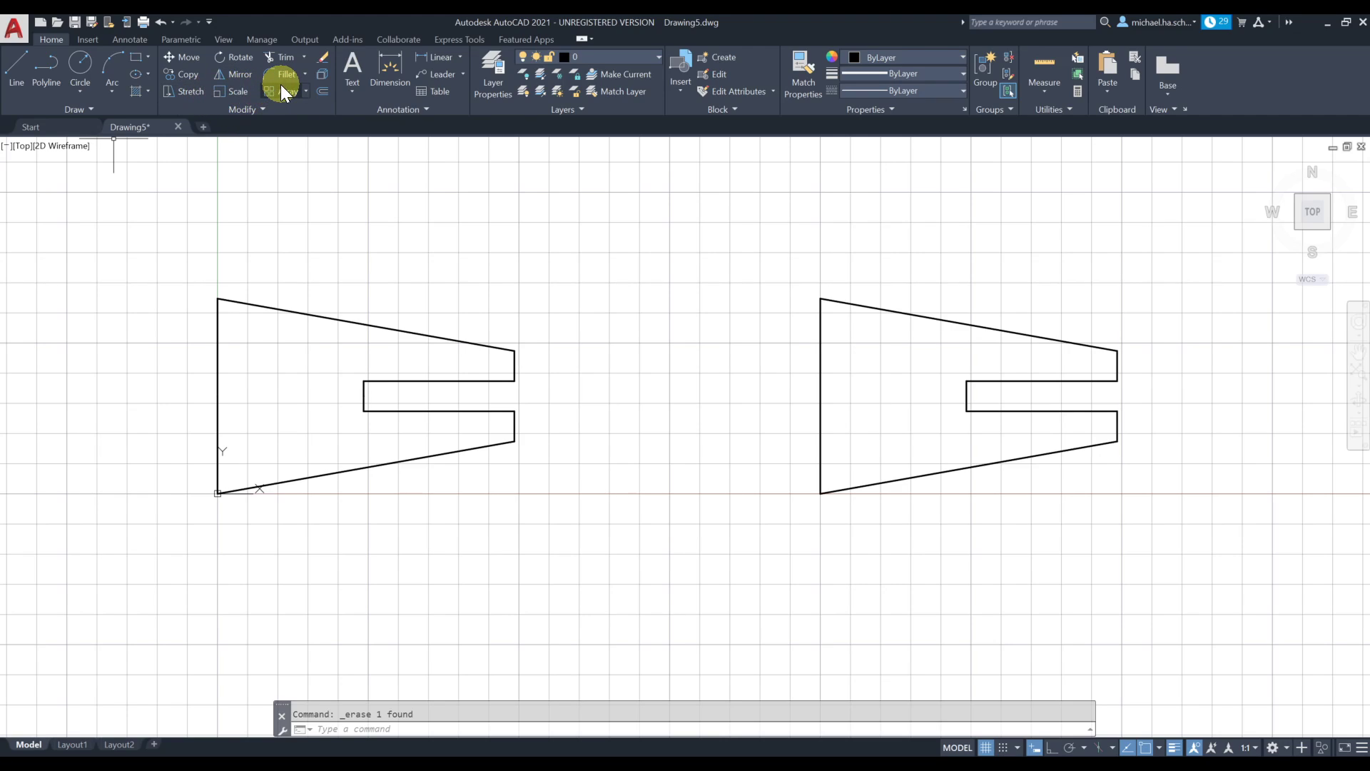
- Move both parts 10 units straight up with Ortho on, using the original part's lower-left corner as the base point
click(182, 57)
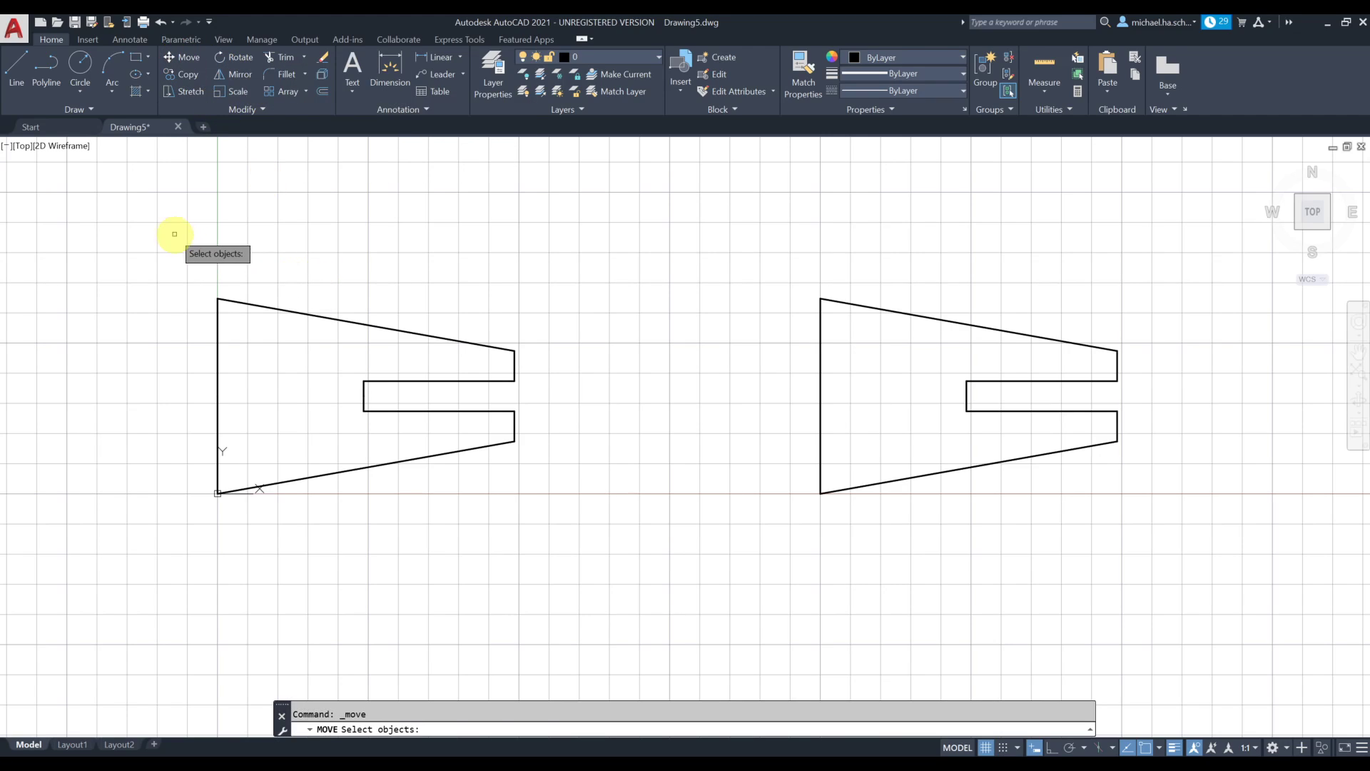
click(152, 208)
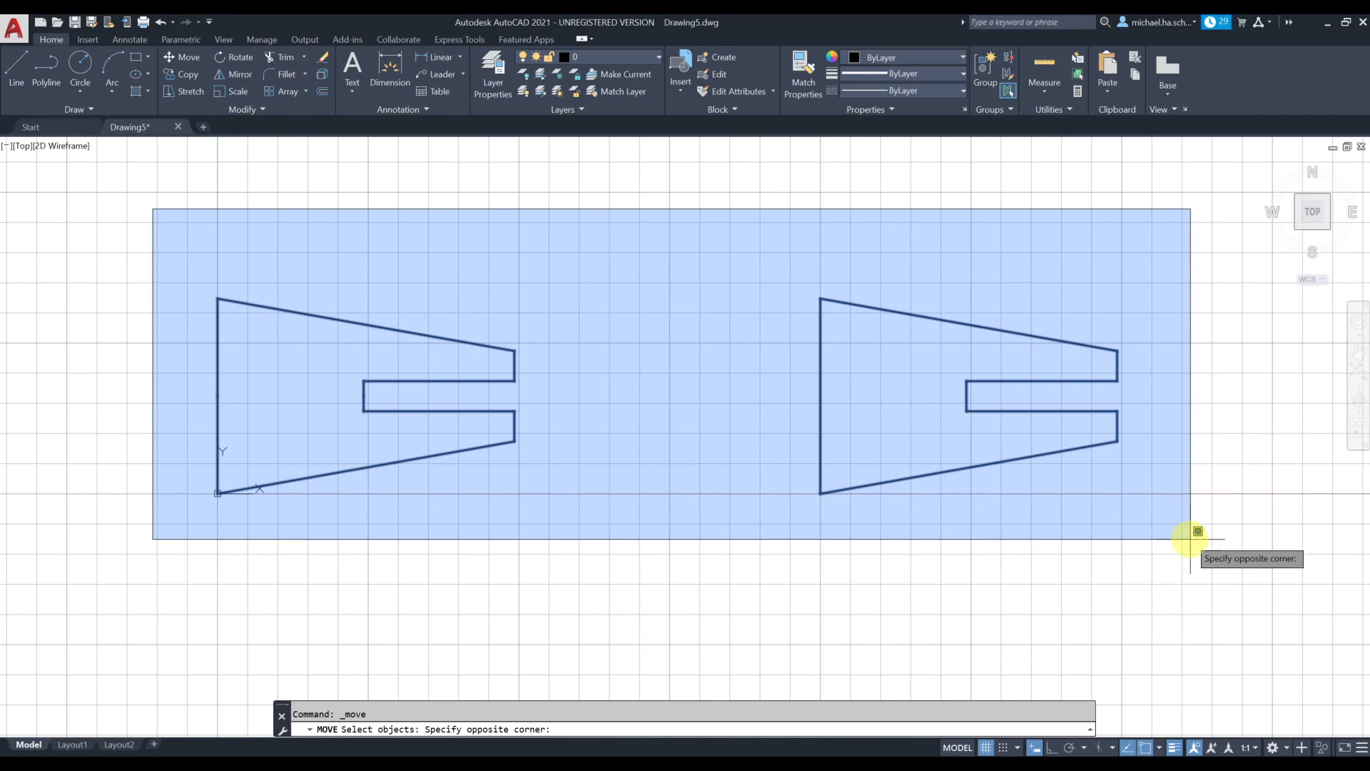
click(1190, 540)
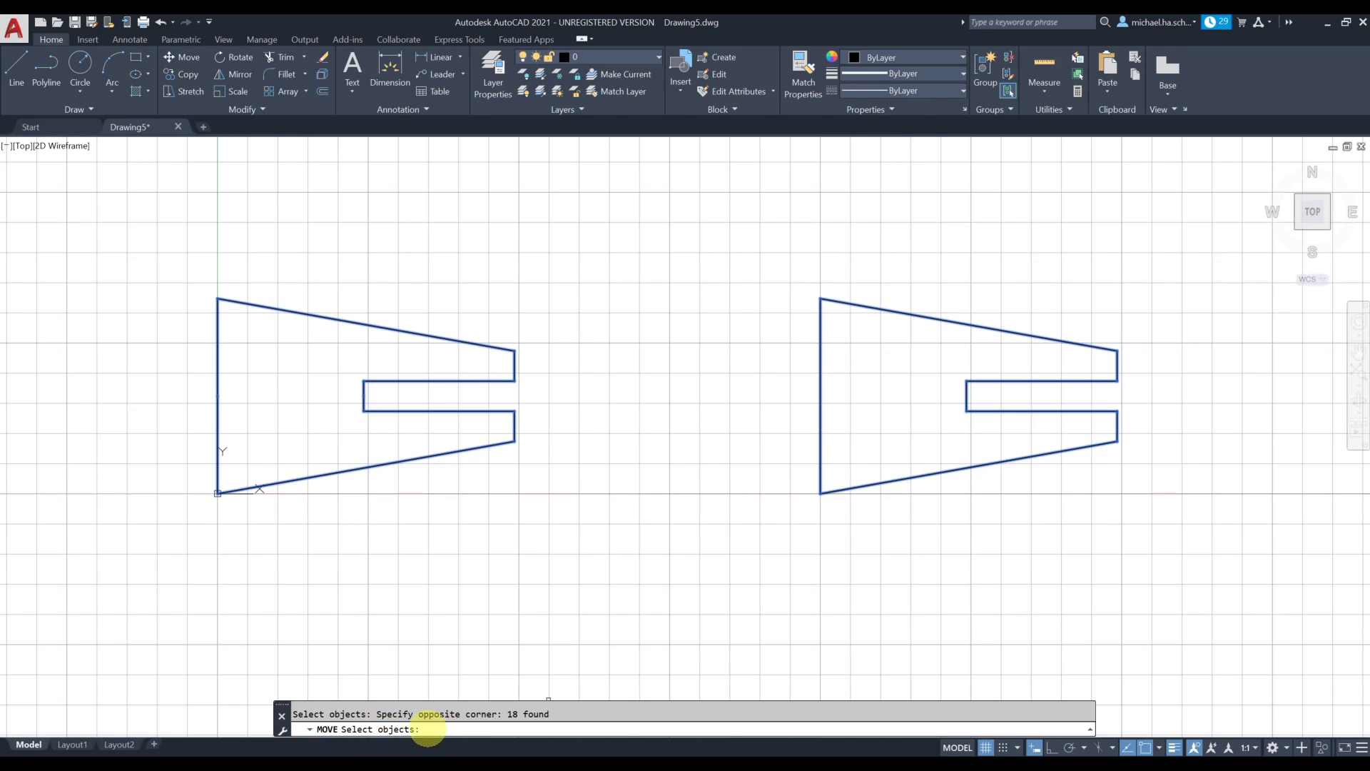
key(Return)
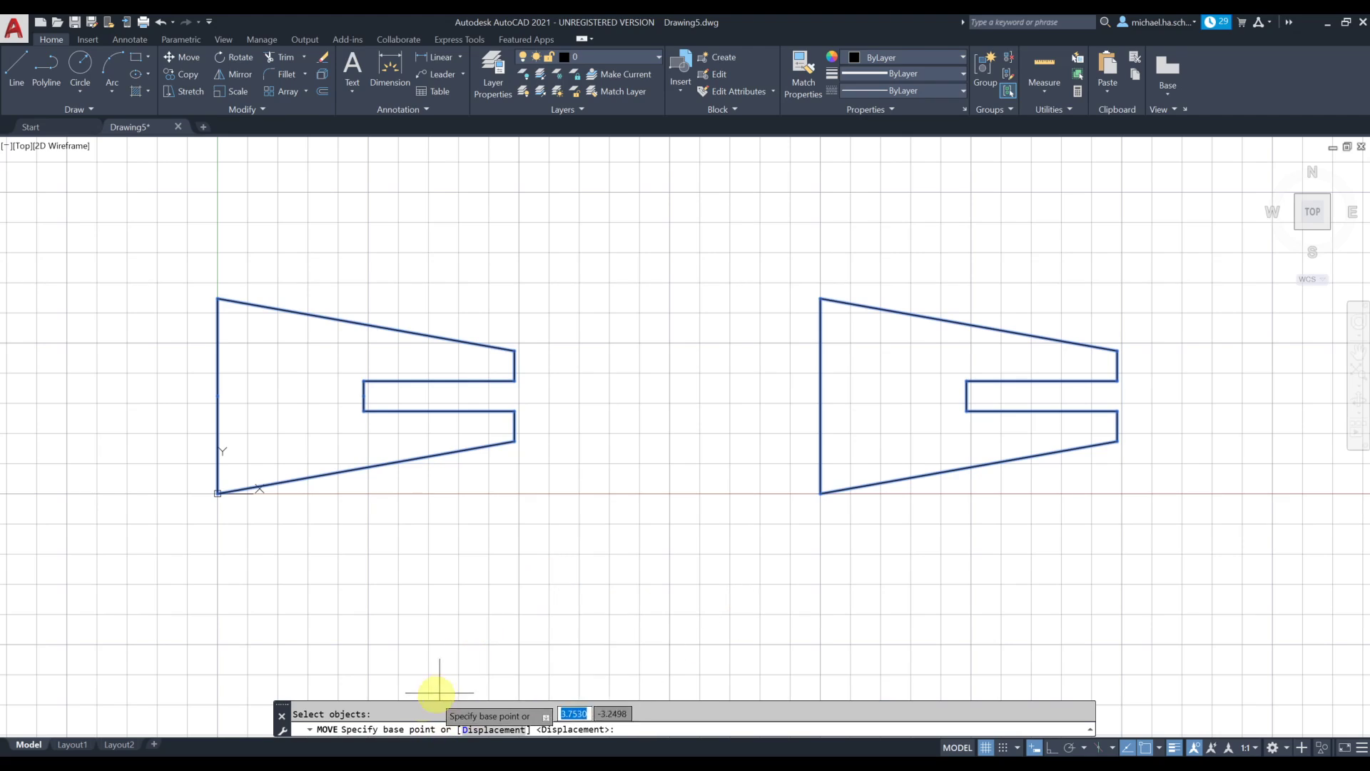
click(217, 492)
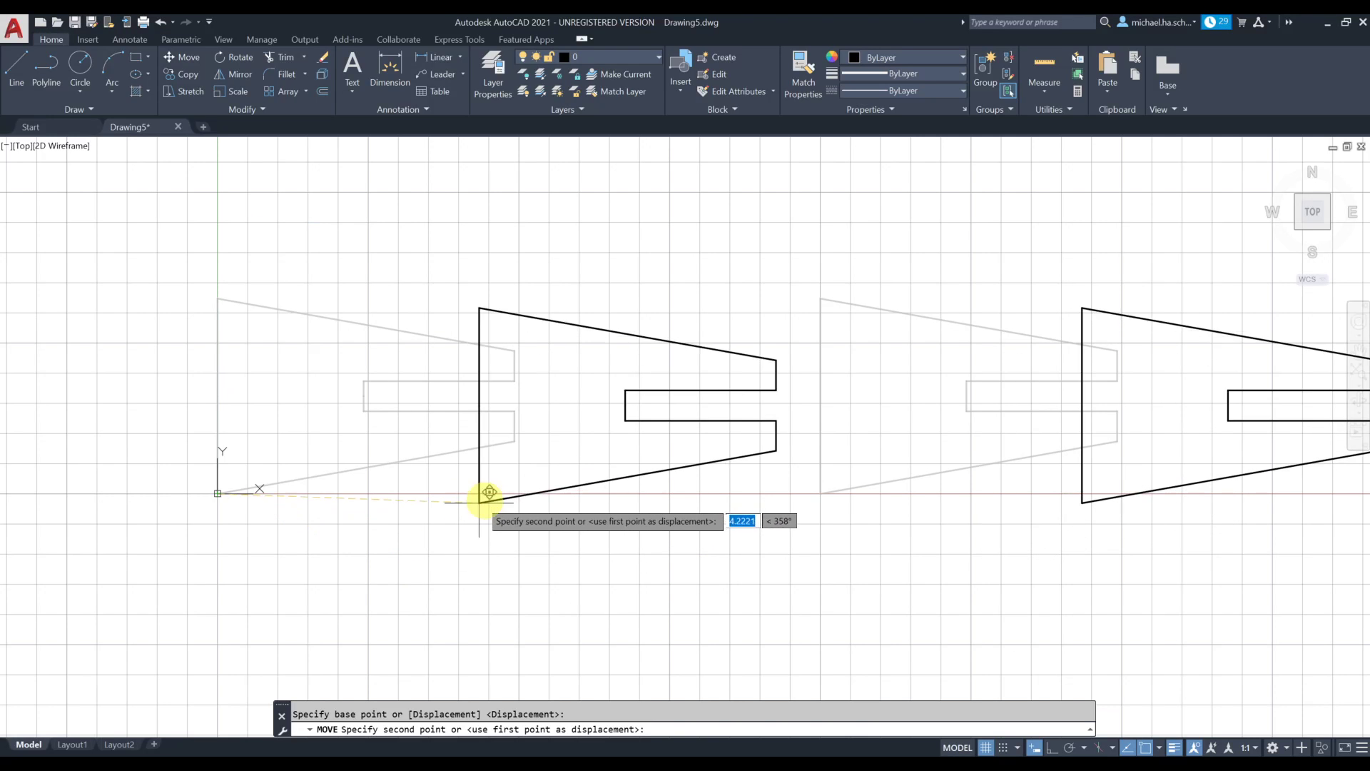
scroll(492, 493, down, 5)
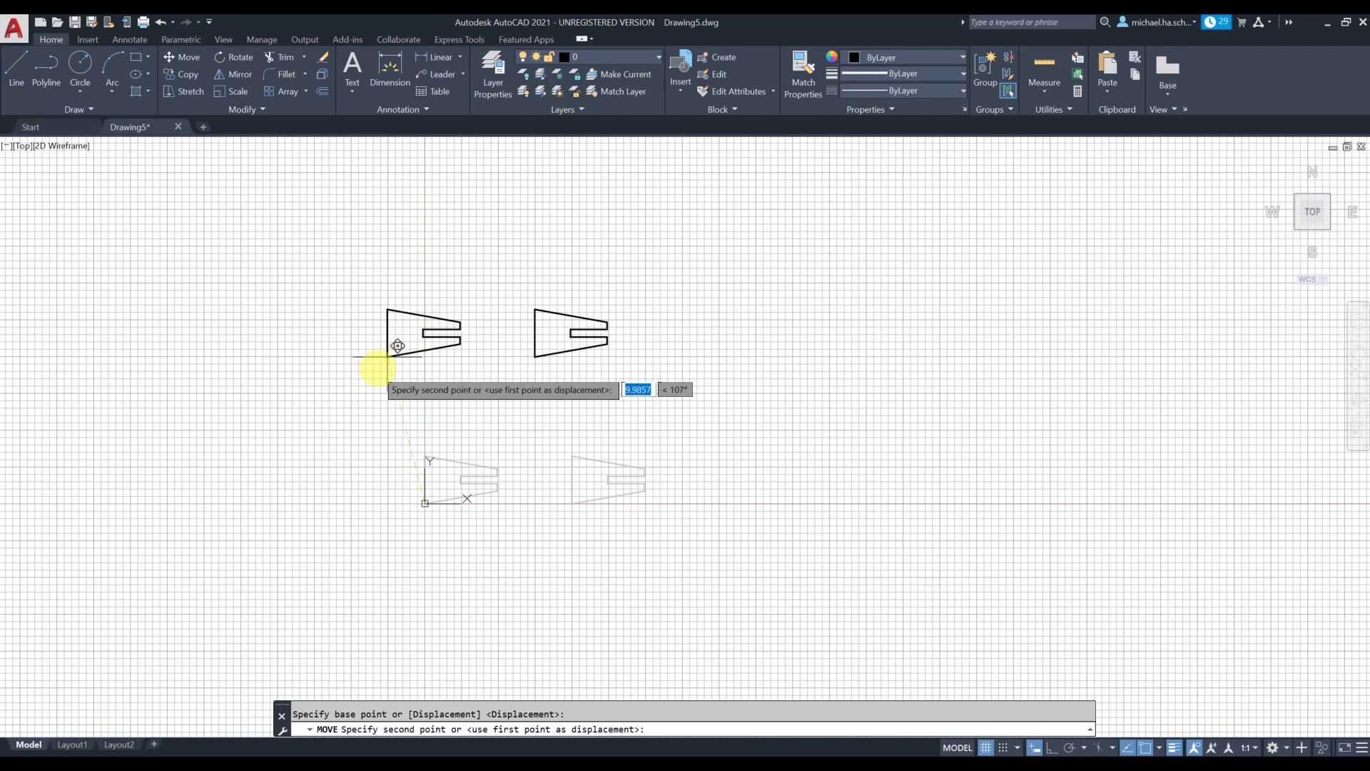
key(F8)
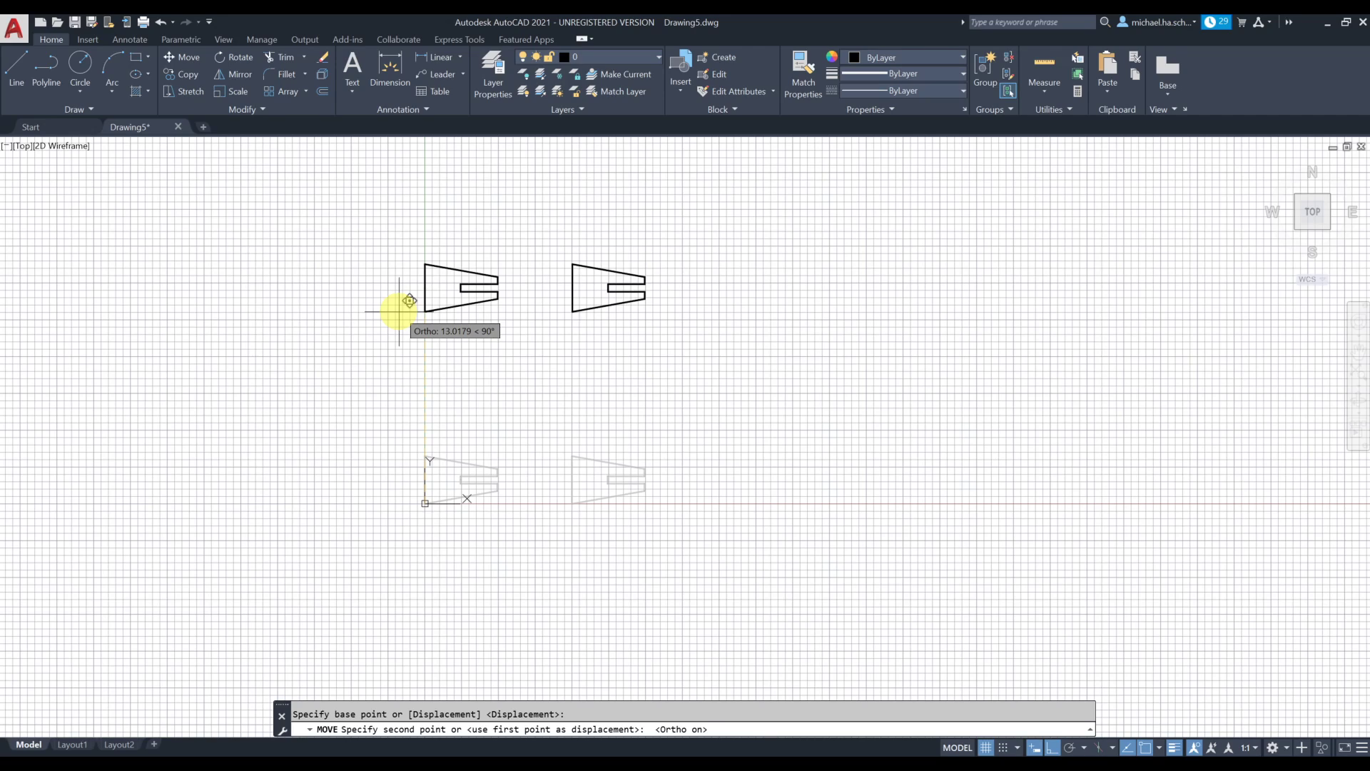
text(10)
key(Return)
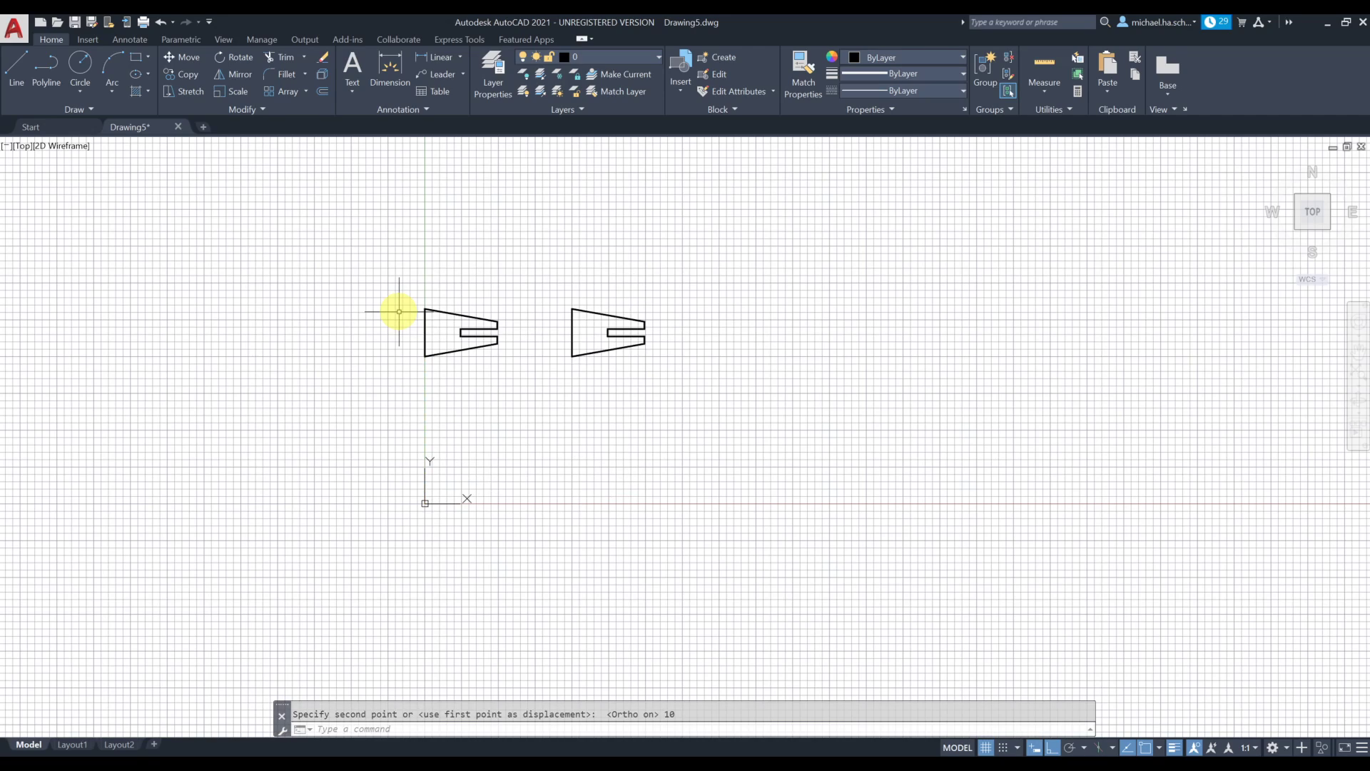
scroll(457, 476, up, 2)
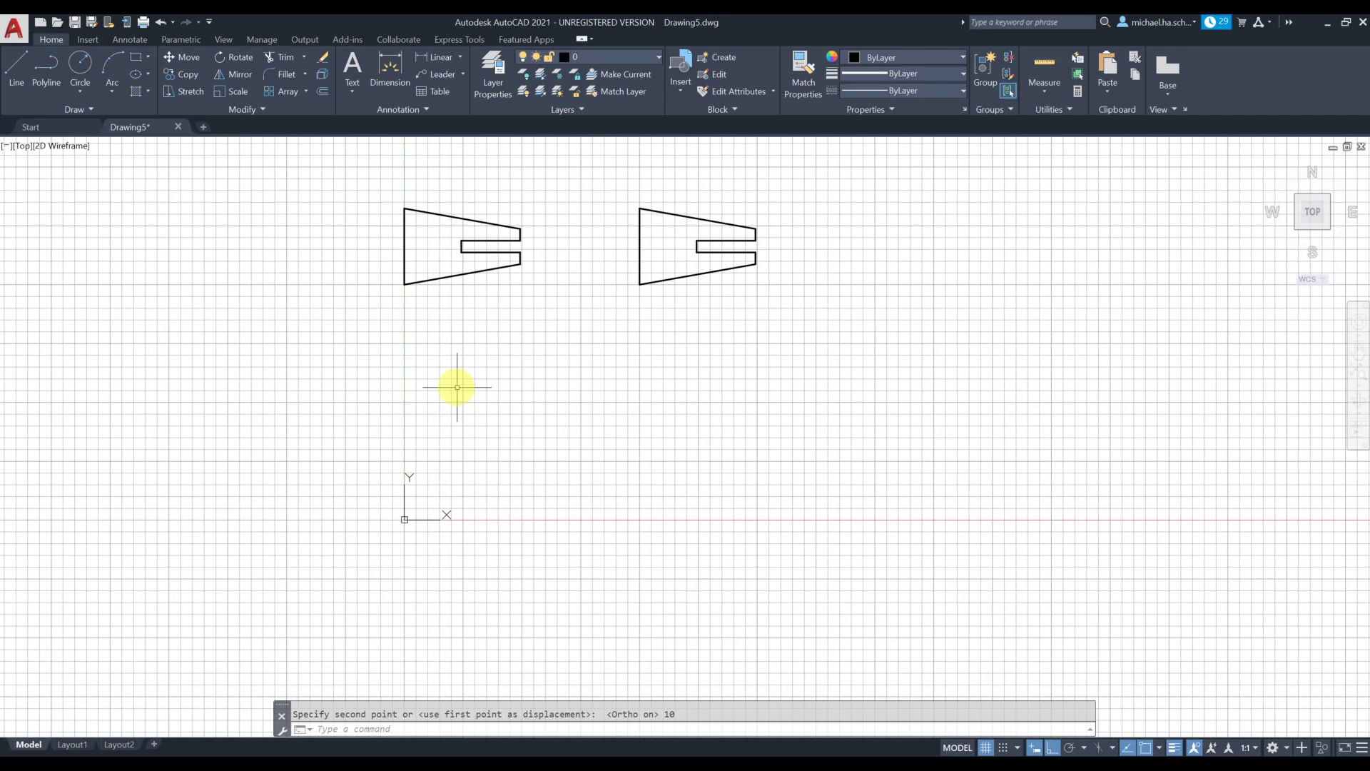
scroll(443, 483, up, 2)
middle_drag(434, 419, 382, 536)
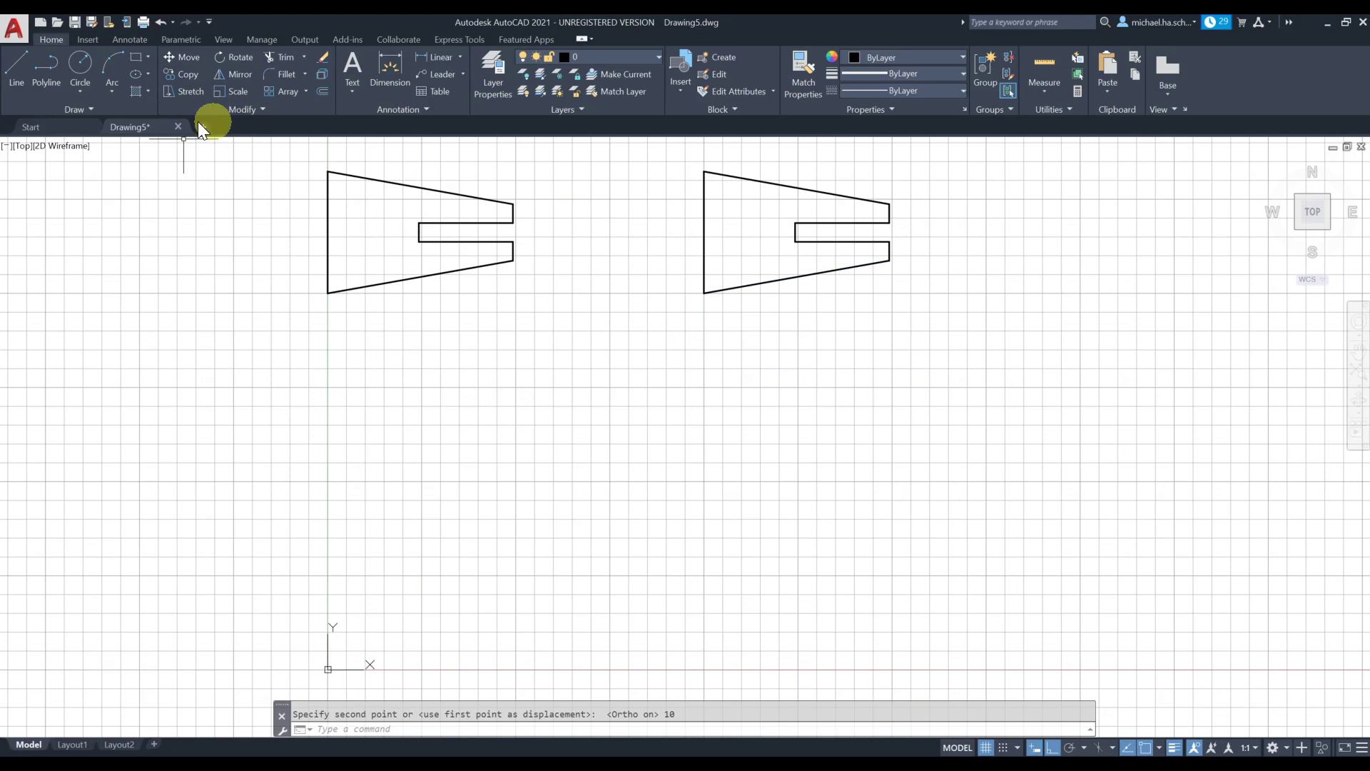
click(23, 75)
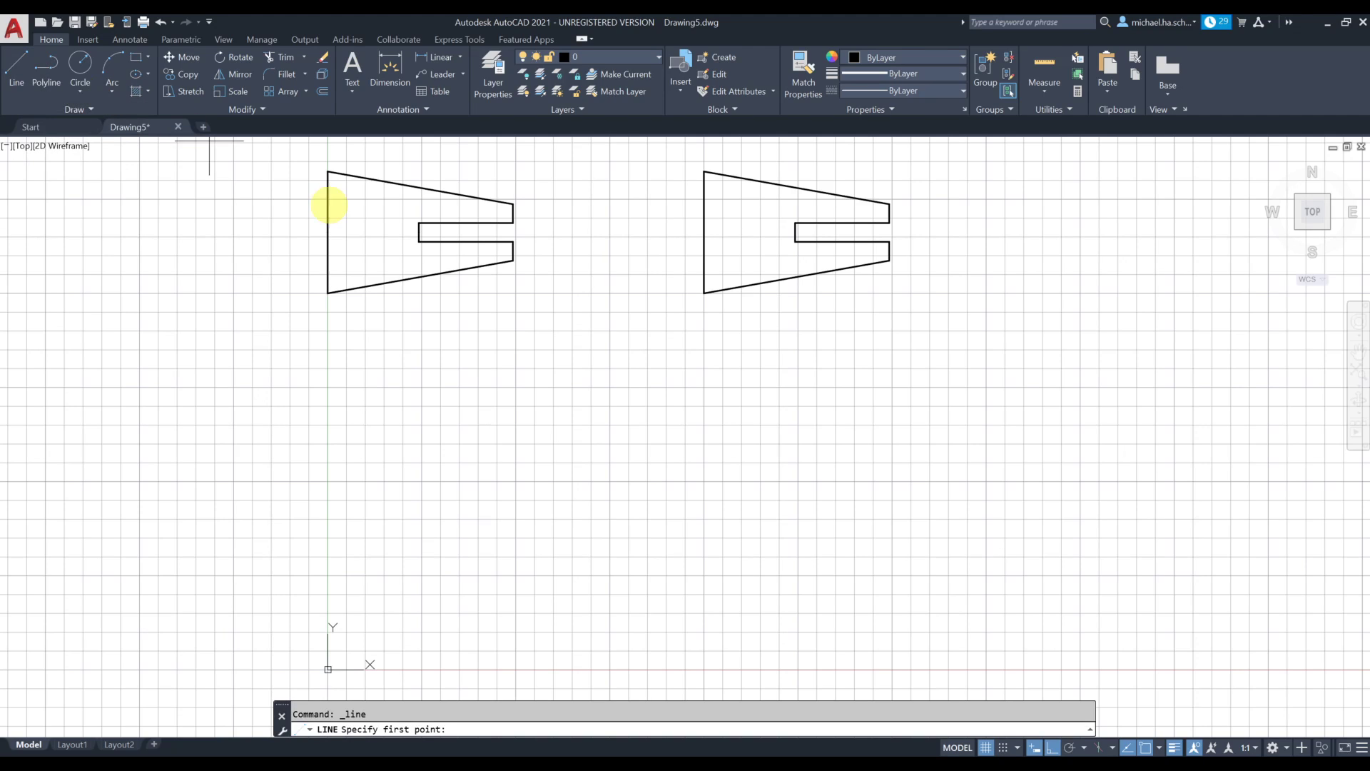
mouse_move(502, 557)
middle_down()
mouse_move(554, 474)
mouse_move(576, 398)
middle_up()
click(574, 271)
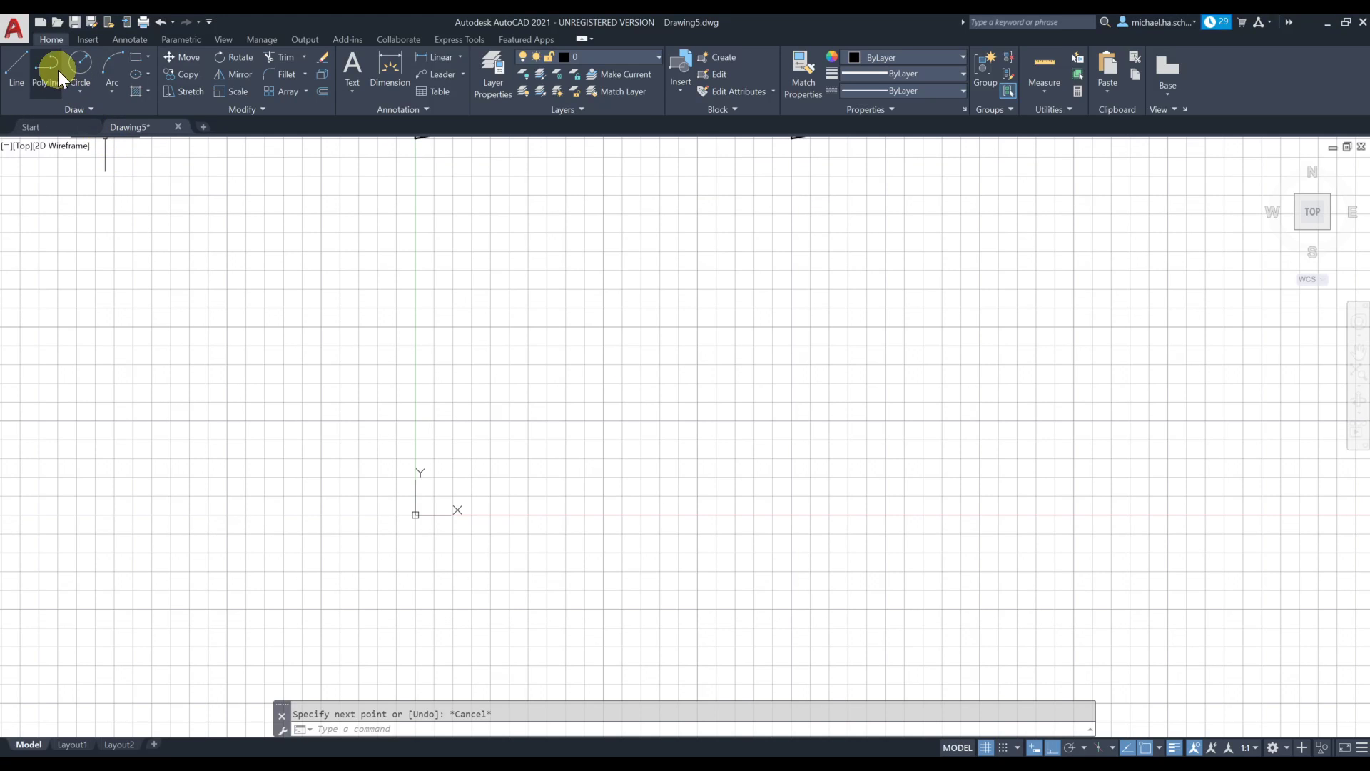
- Start a line at 0,0 and draw its first segment 1 unit long, sloping down to the right at 60° with Ortho off
click(24, 67)
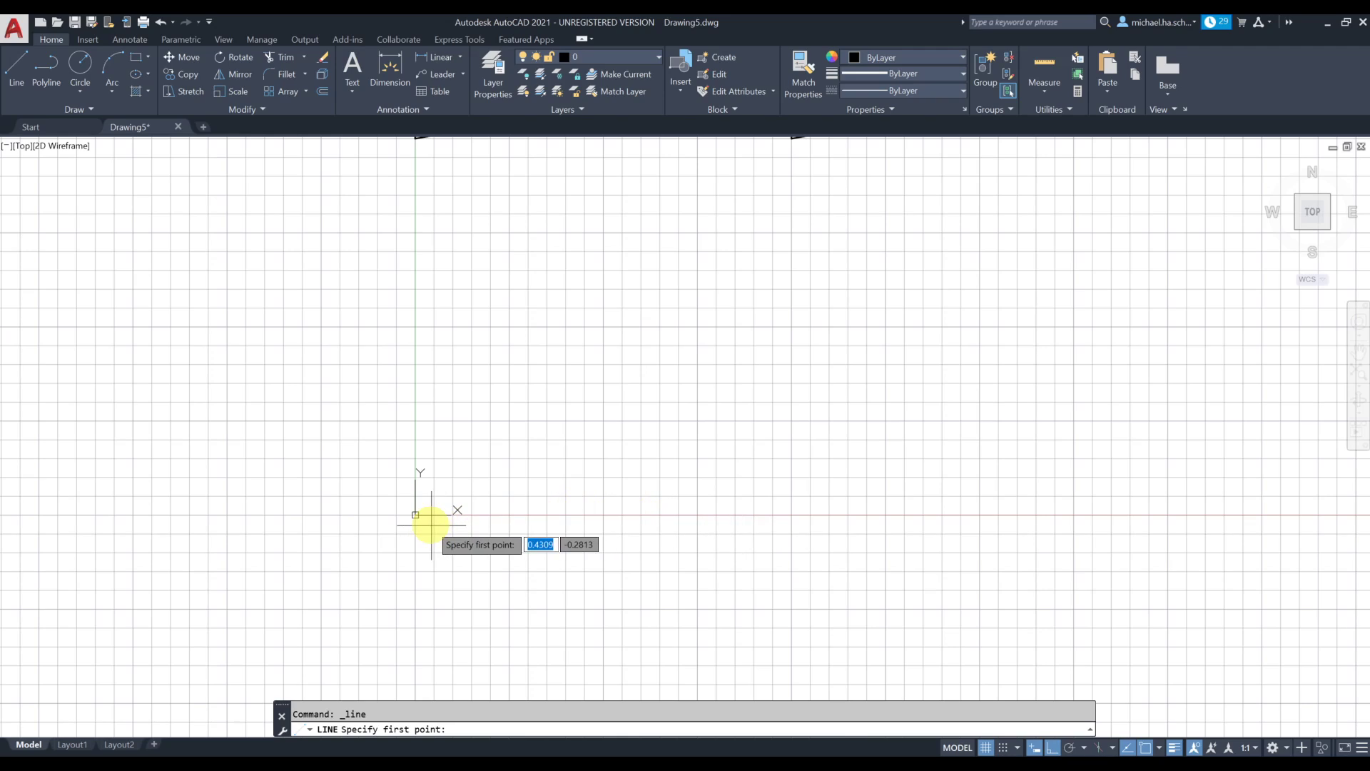
text(0,0)
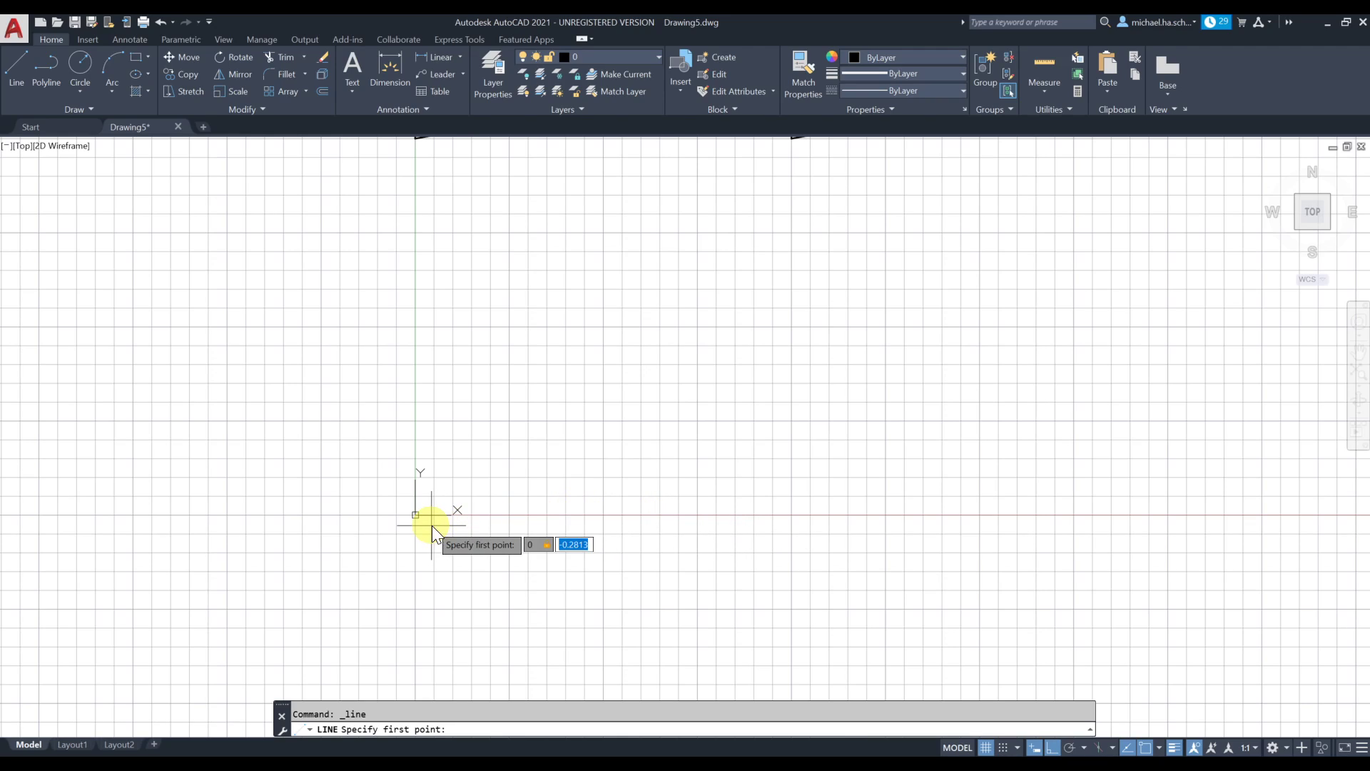
key(Return)
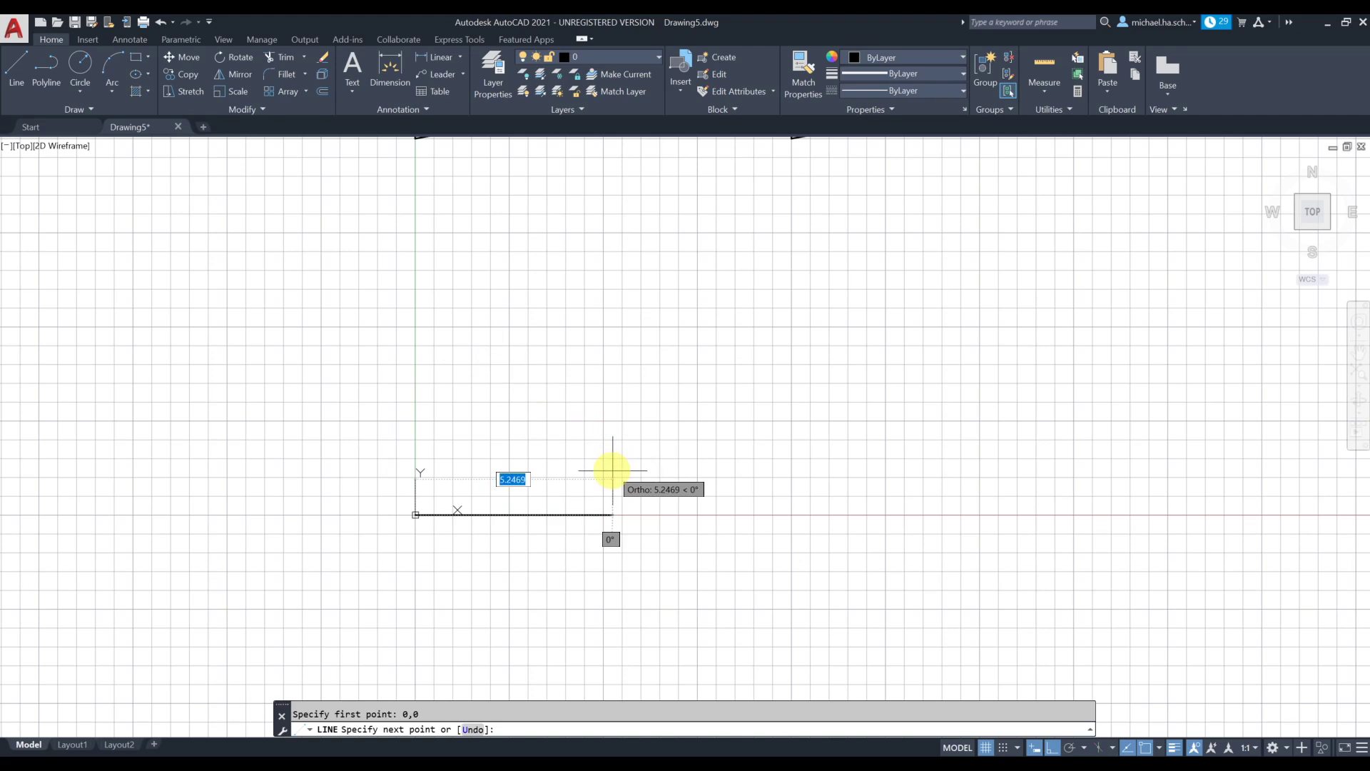
key(F8)
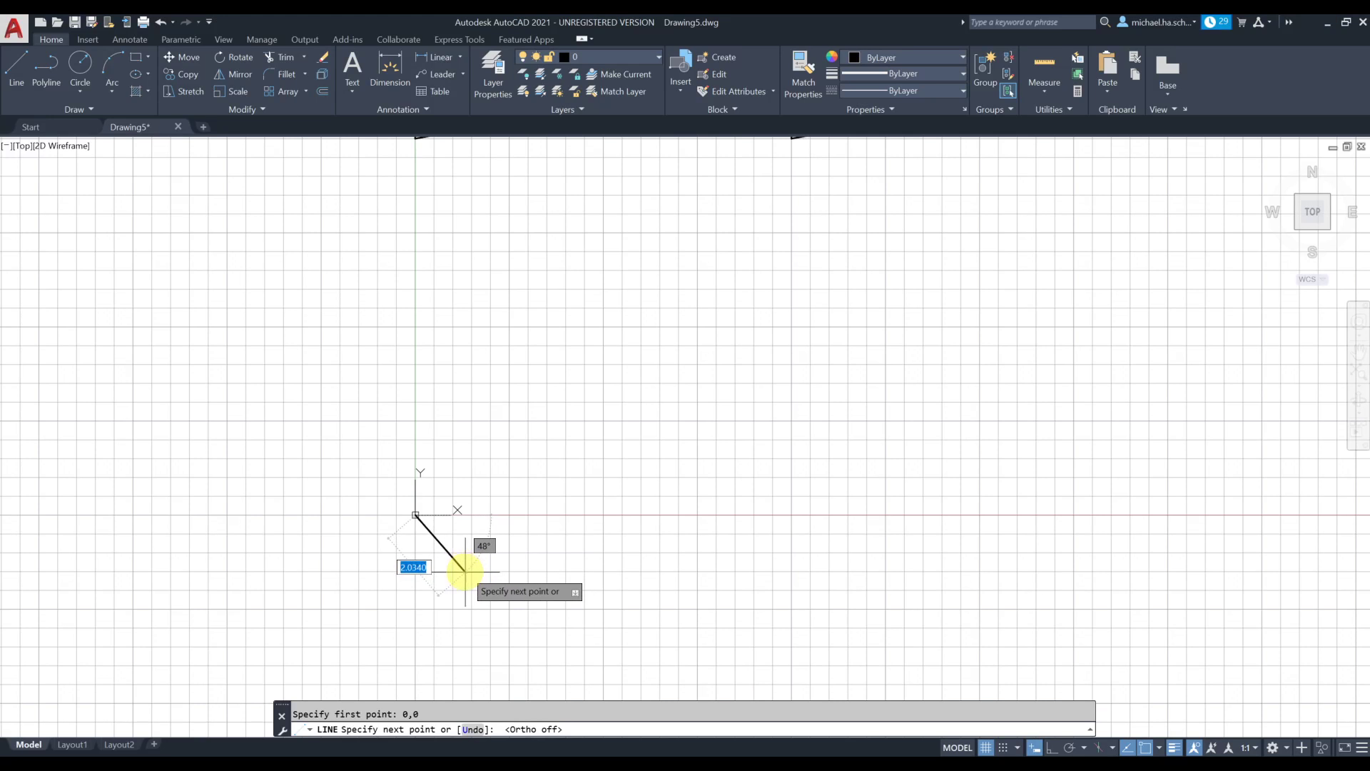
text(1)
key(Tab)
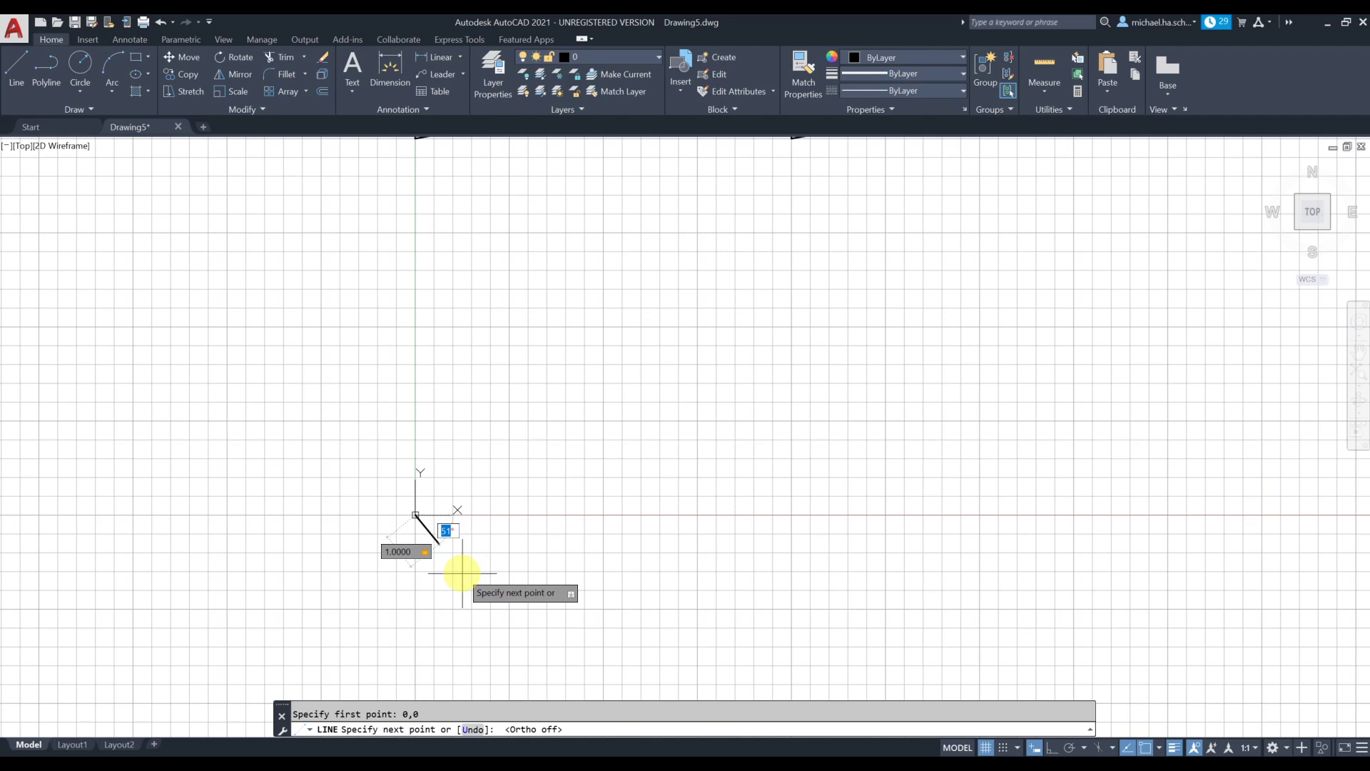
text(60)
key(Return)
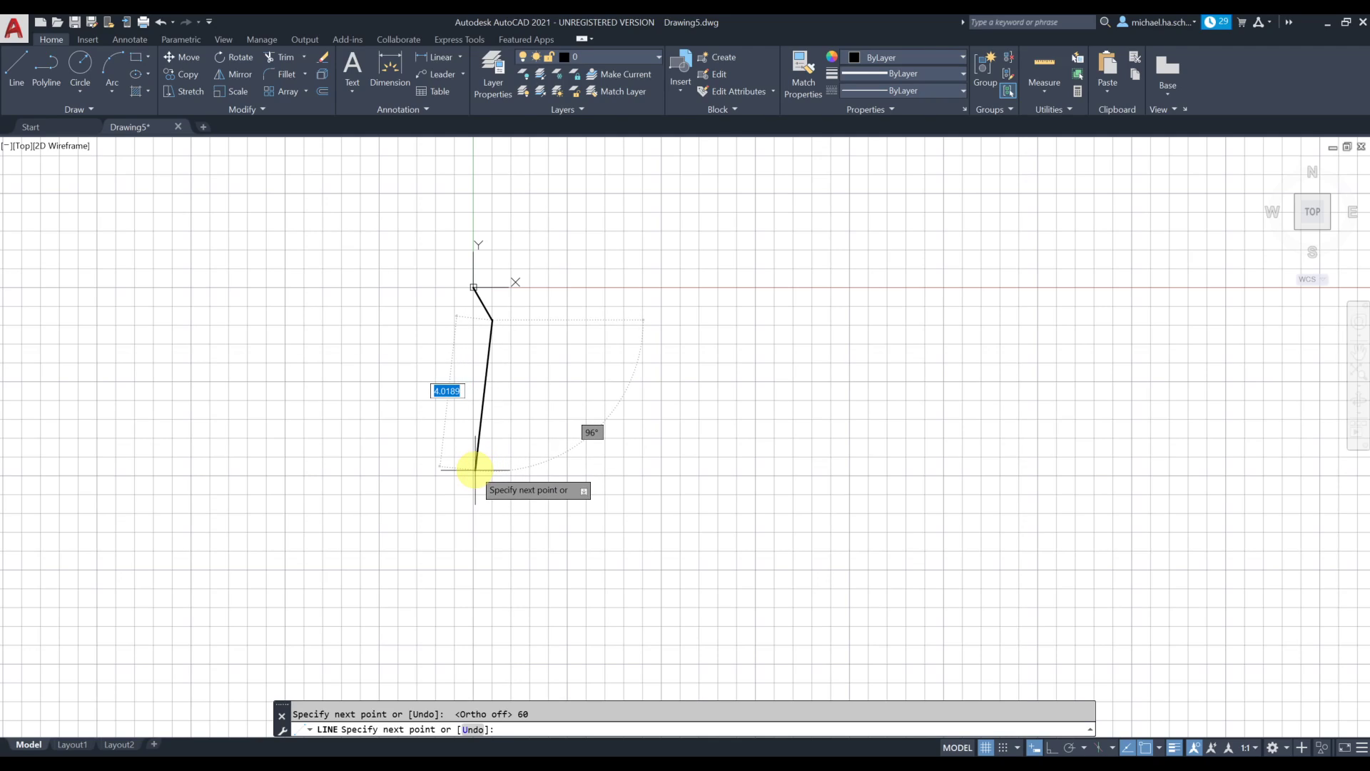
- Continue the line 3 units straight down at 90°, followed by a 2-unit segment sloping down to the right at 60°
text(3)
key(Tab)
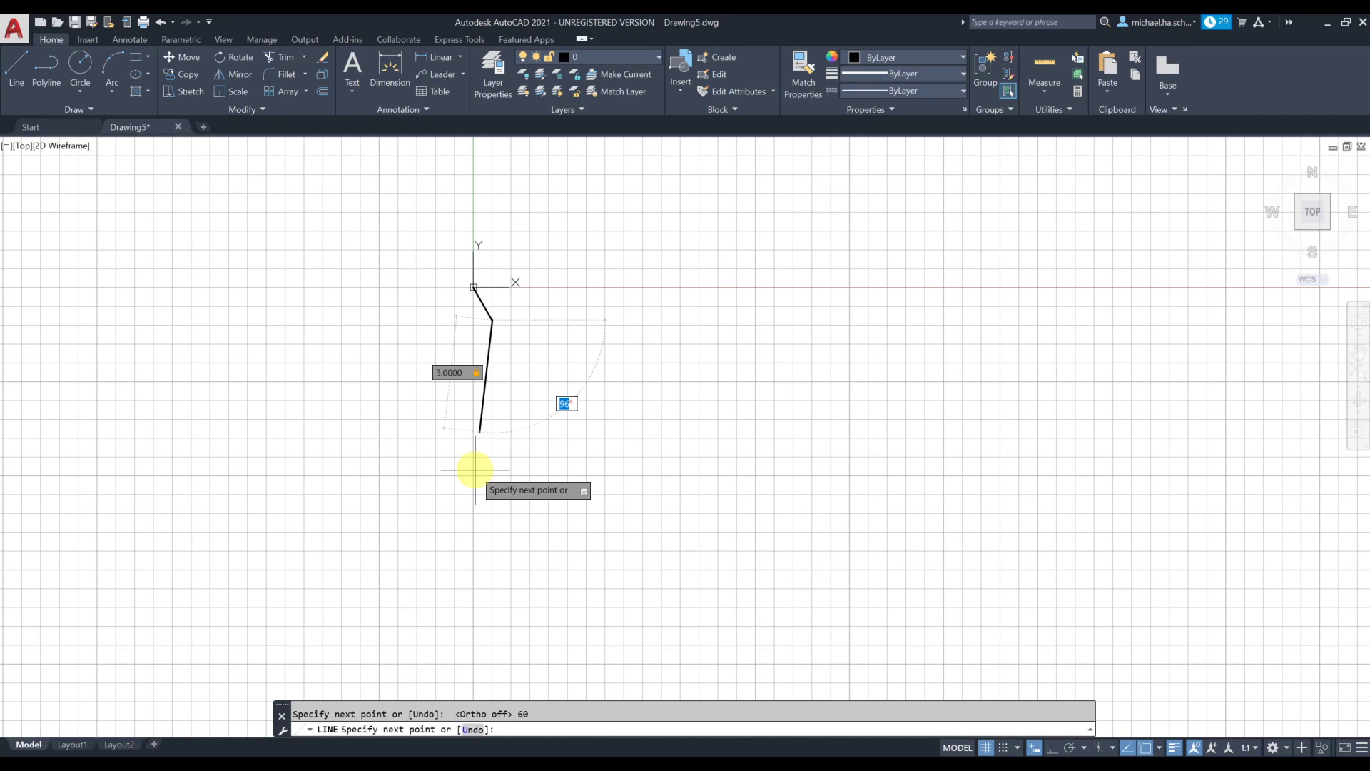
text(90)
key(Return)
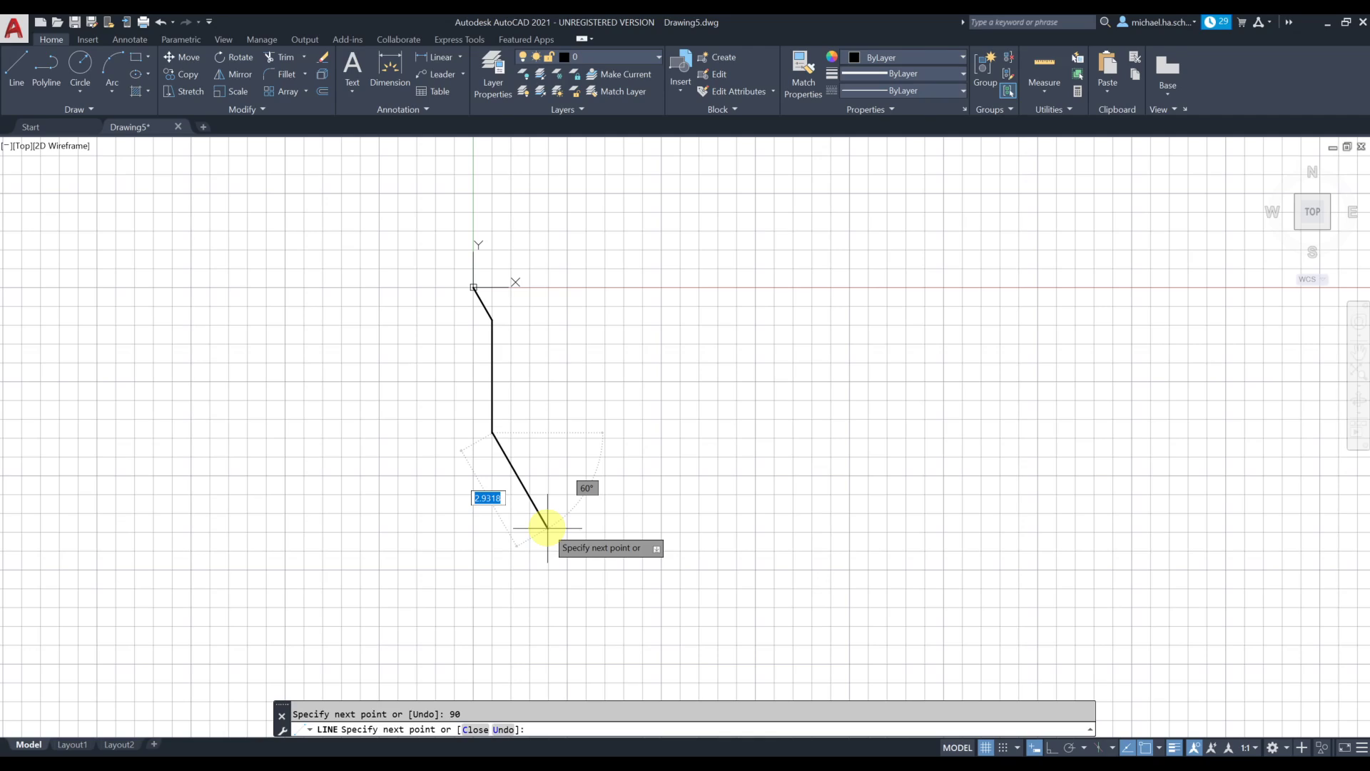
text(2)
key(Tab)
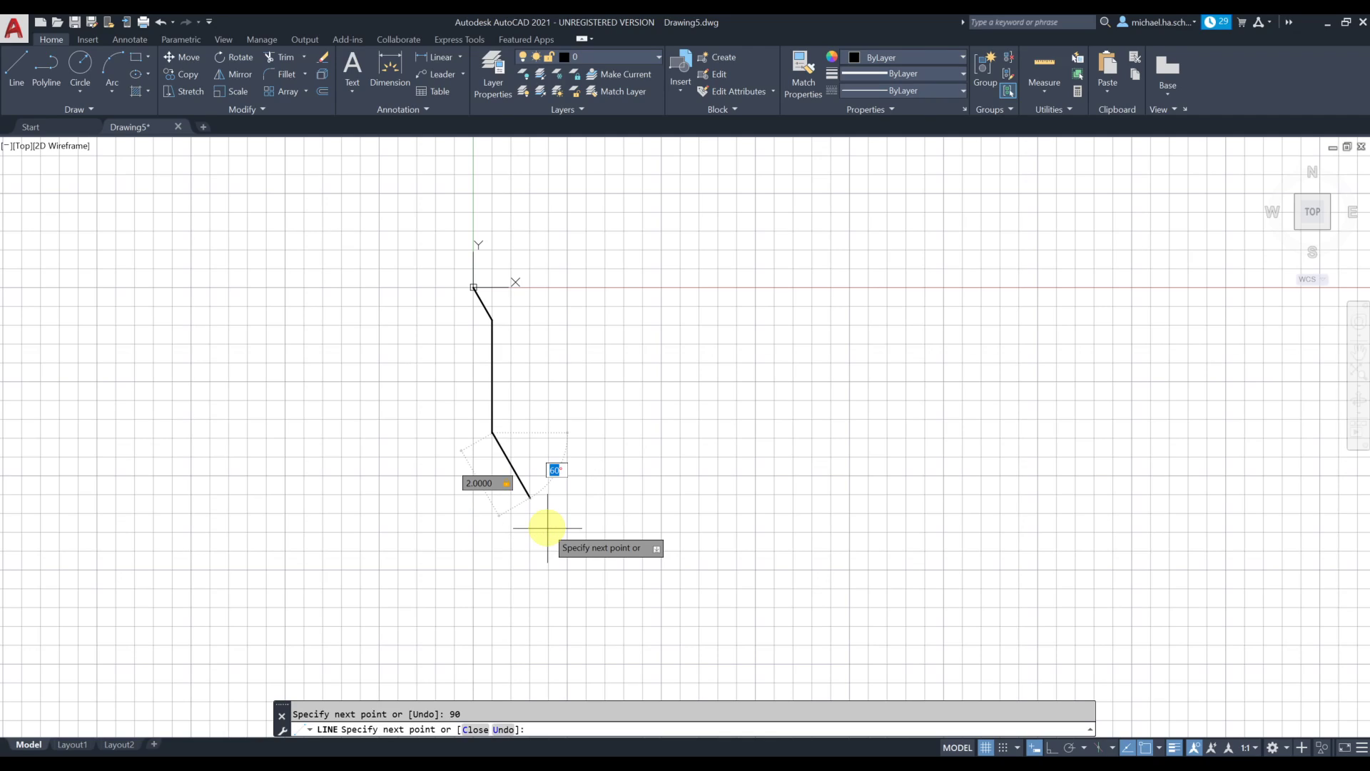
text(60)
key(Return)
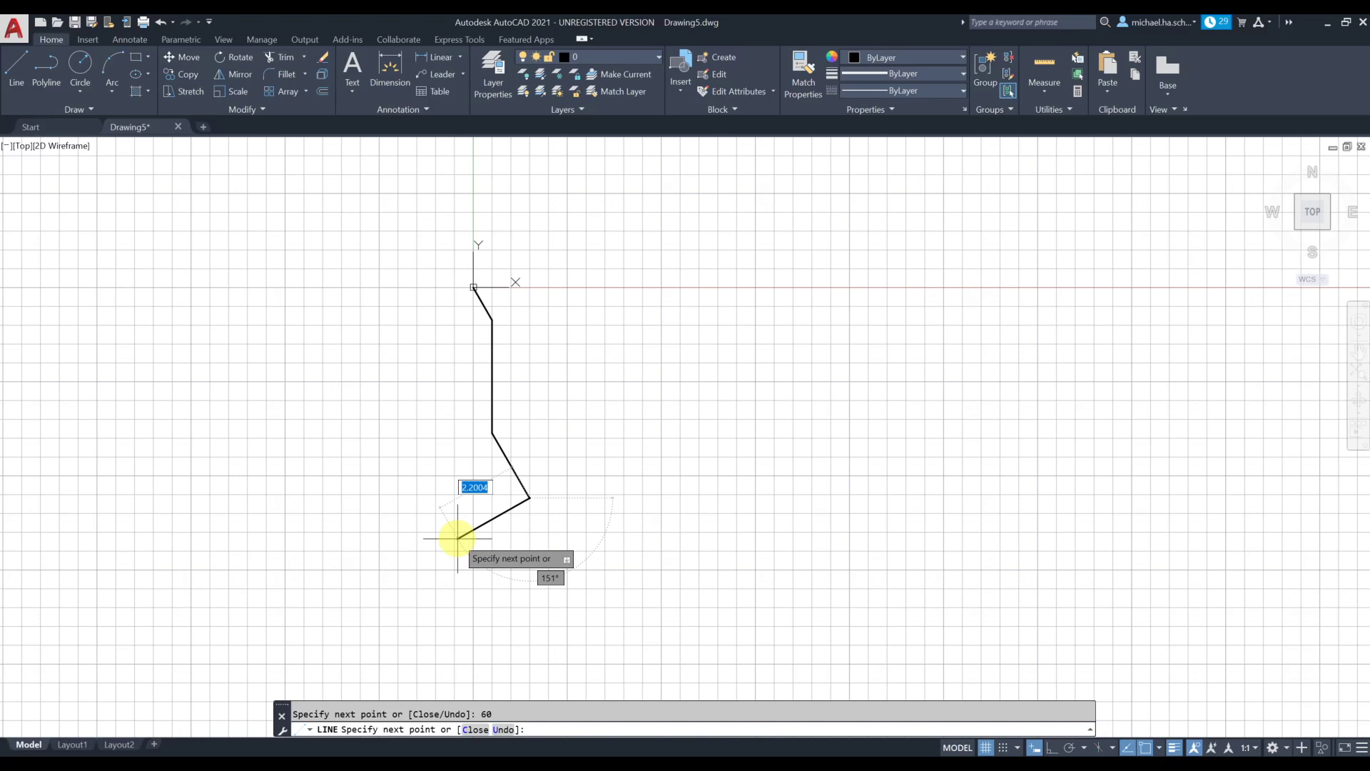
- With Ortho on, outline the nozzle at the base with segments 0.5 left, 0.75 down, 0.5 left and 0.75 up
key(F8)
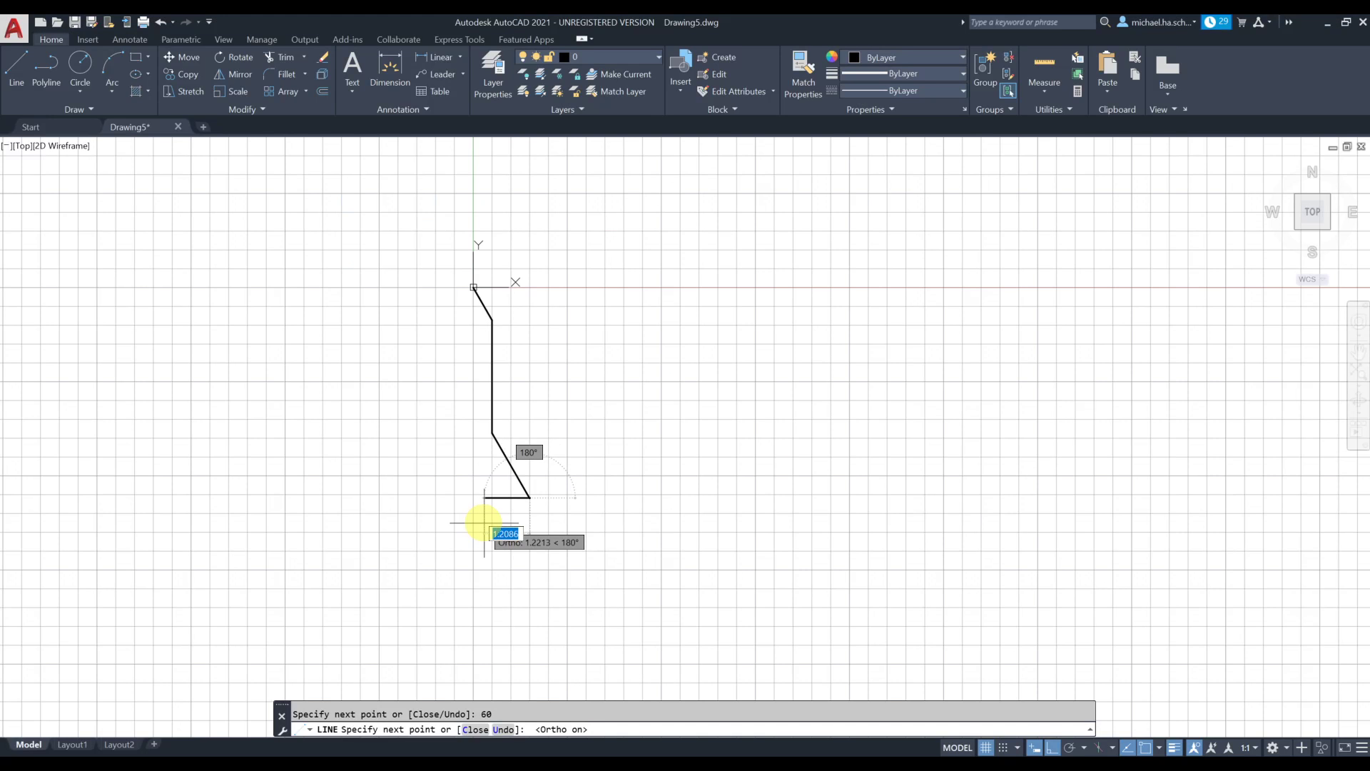
text(.5)
key(Return)
text(.75)
key(Return)
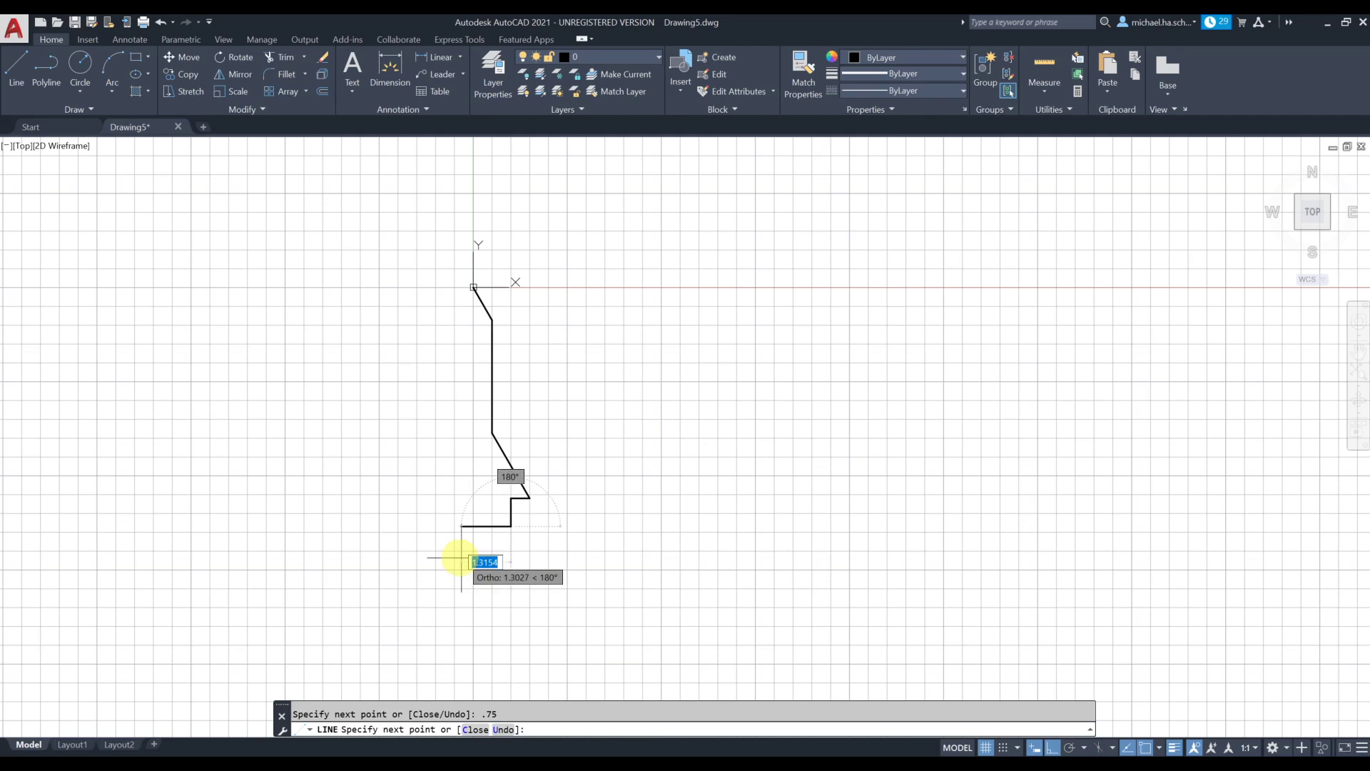
text(.5)
key(Return)
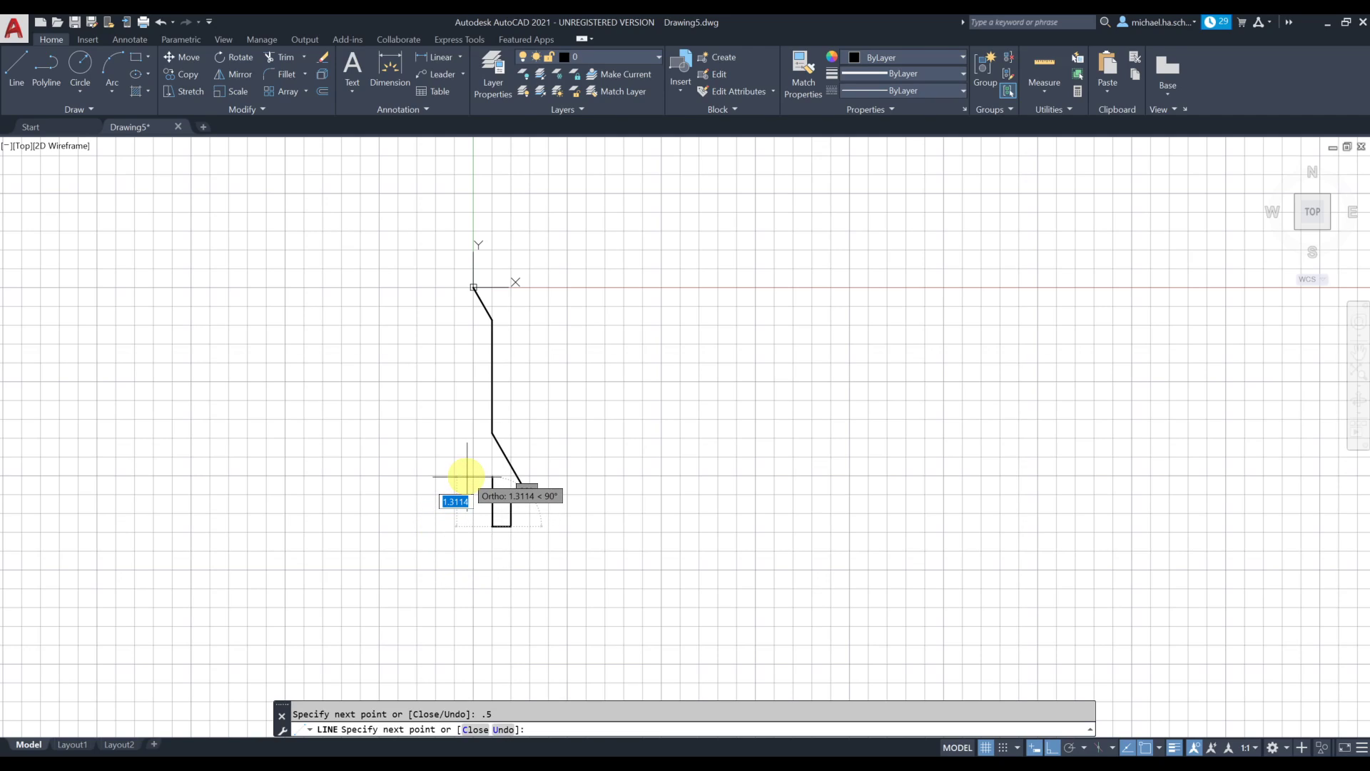
text(.75)
key(Return)
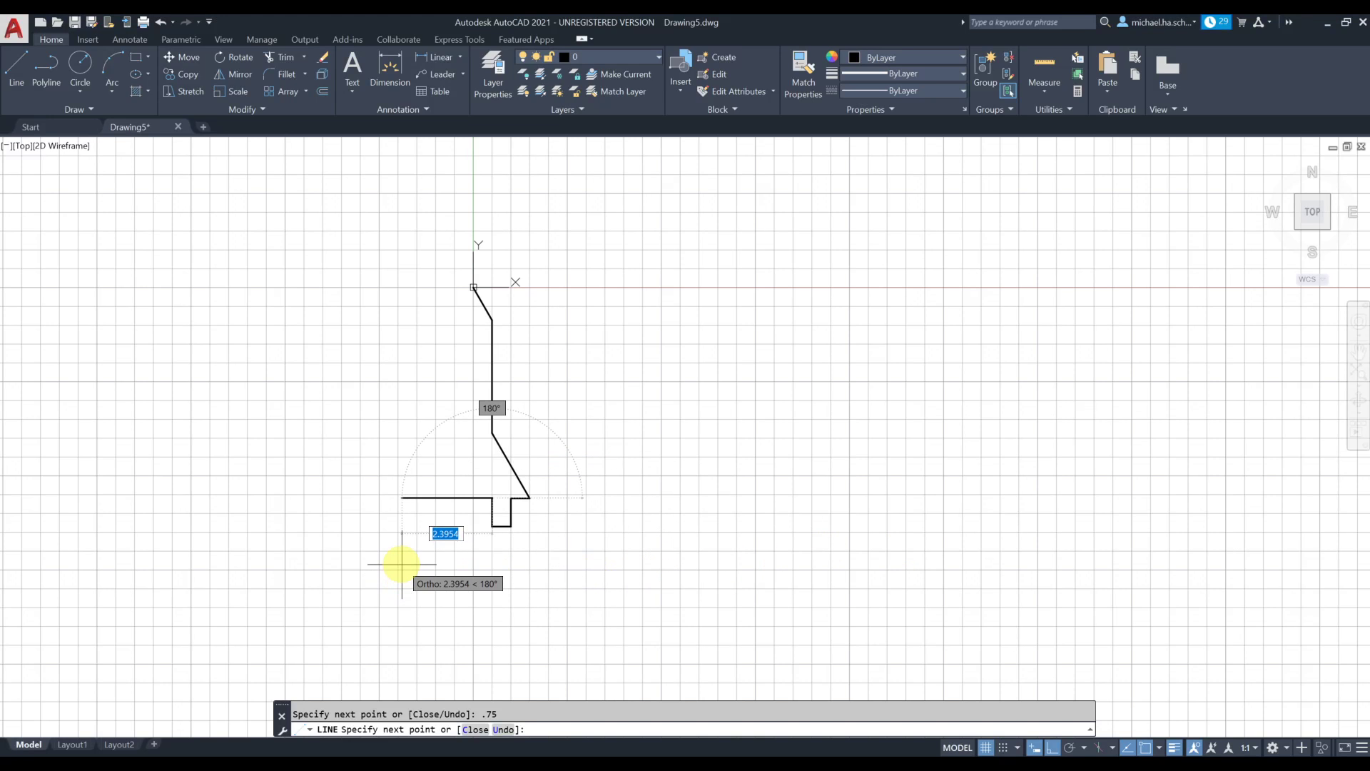
- Draw the last base segment 0.5 to the left, close the half outline up to the start point at the origin and end the line
text(.5)
key(Return)
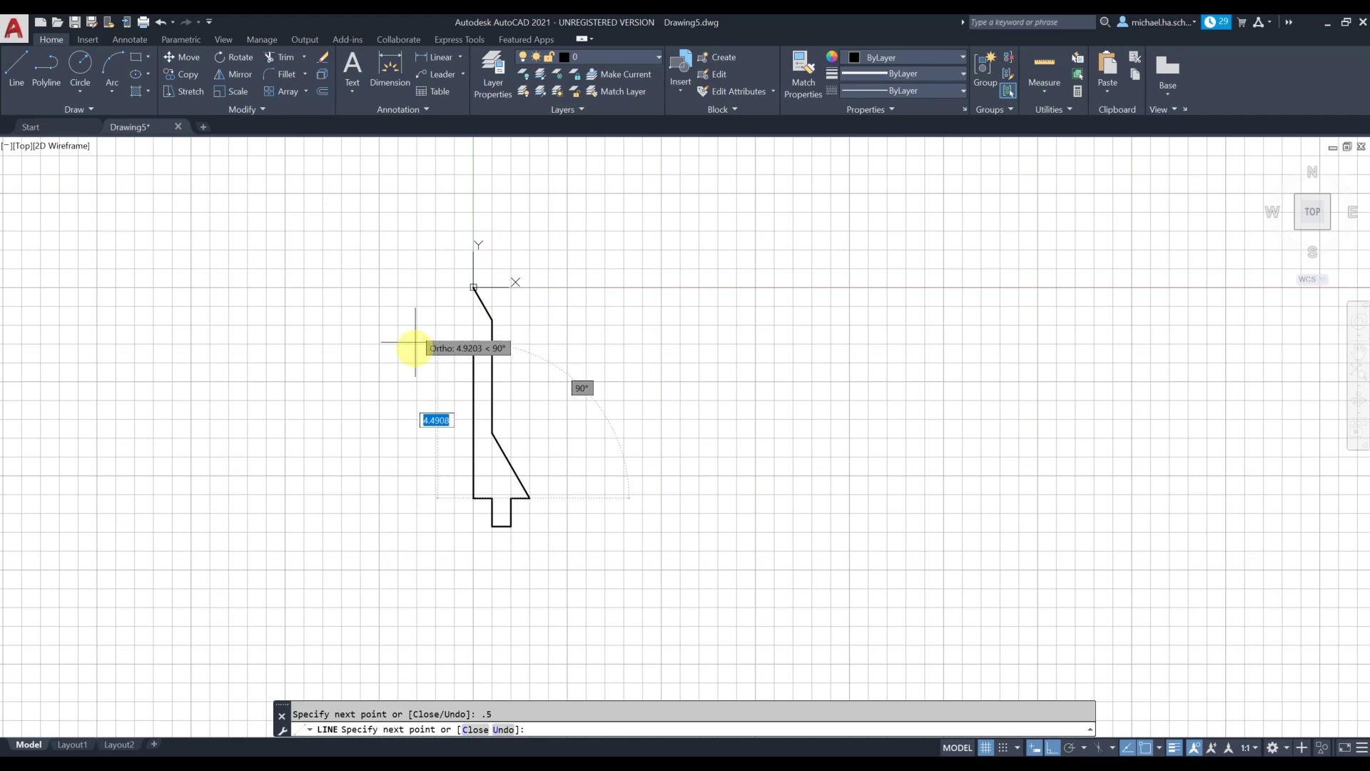
click(473, 288)
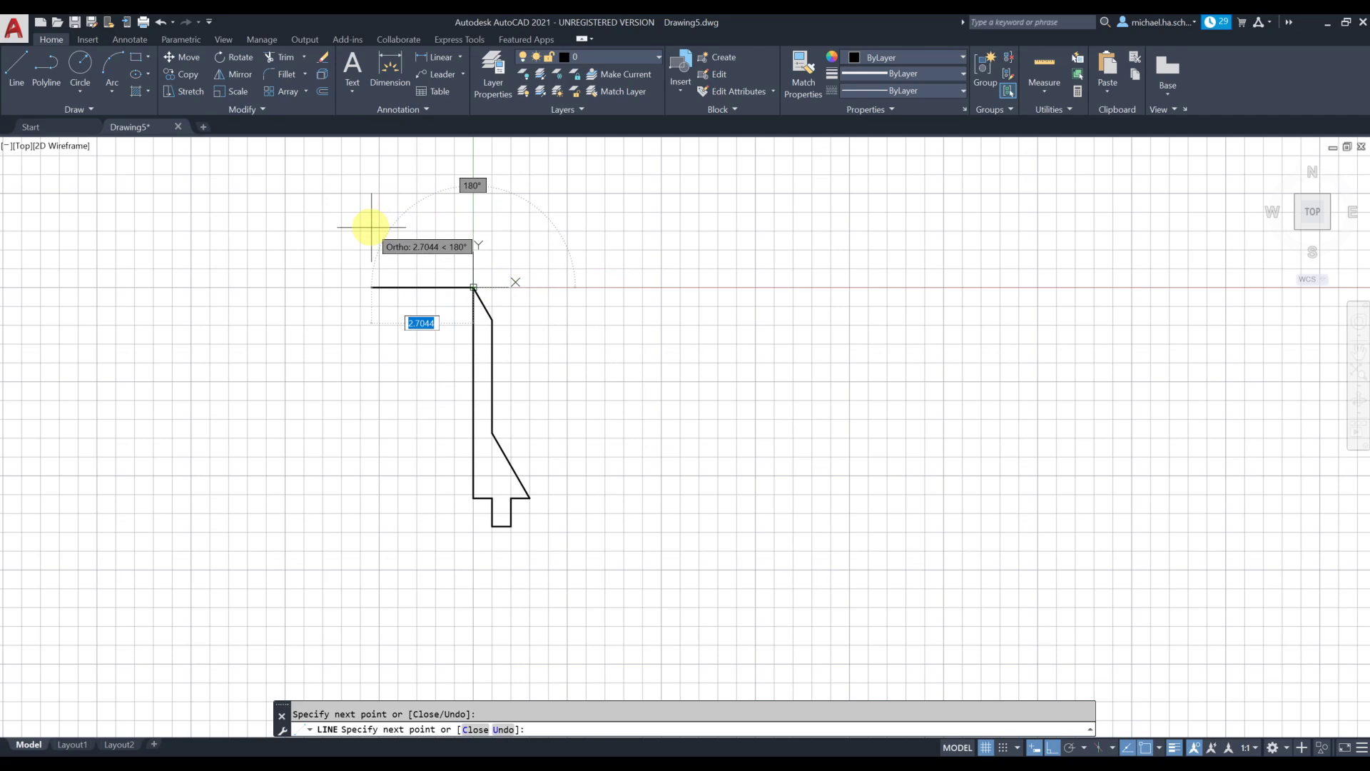
key(Escape)
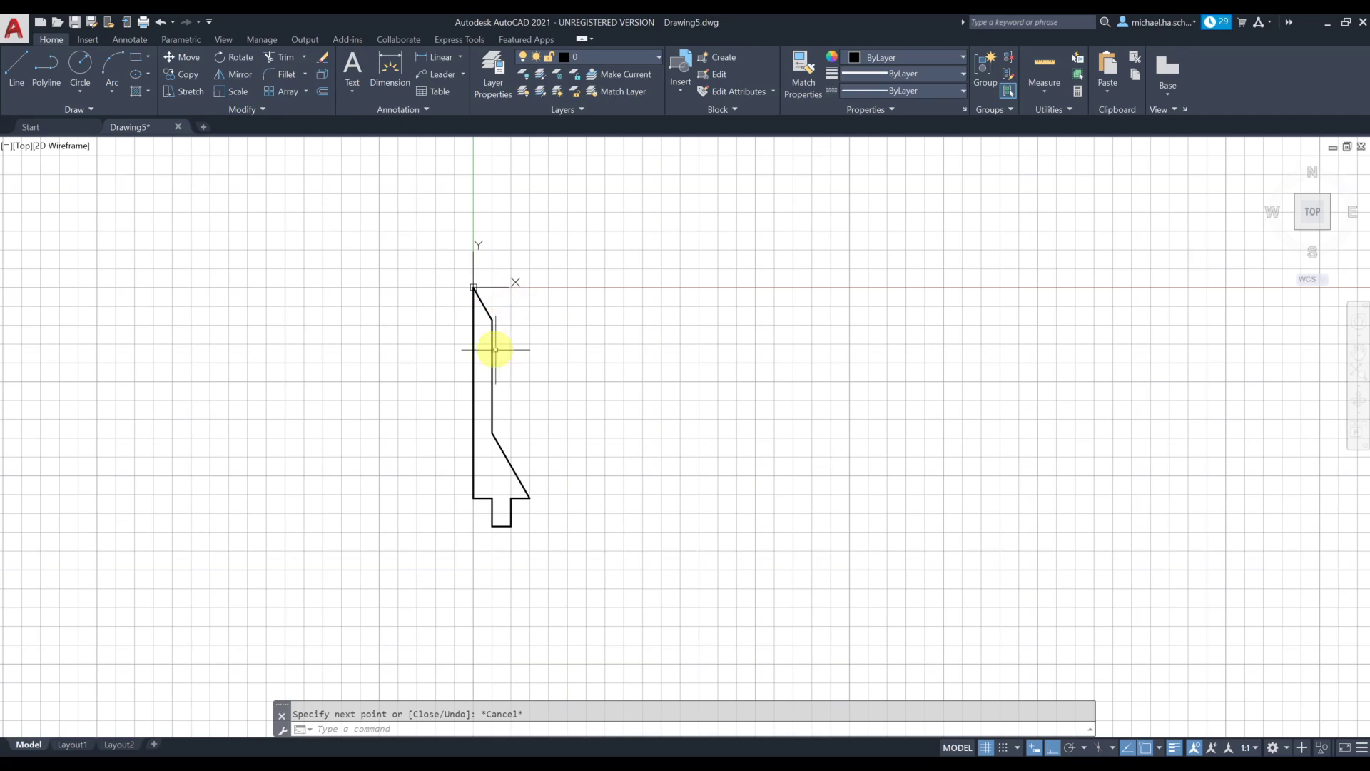
- Mirror the whole half rocket about its vertical centre line, from the lower end to the tip, and keep the source objects
click(246, 73)
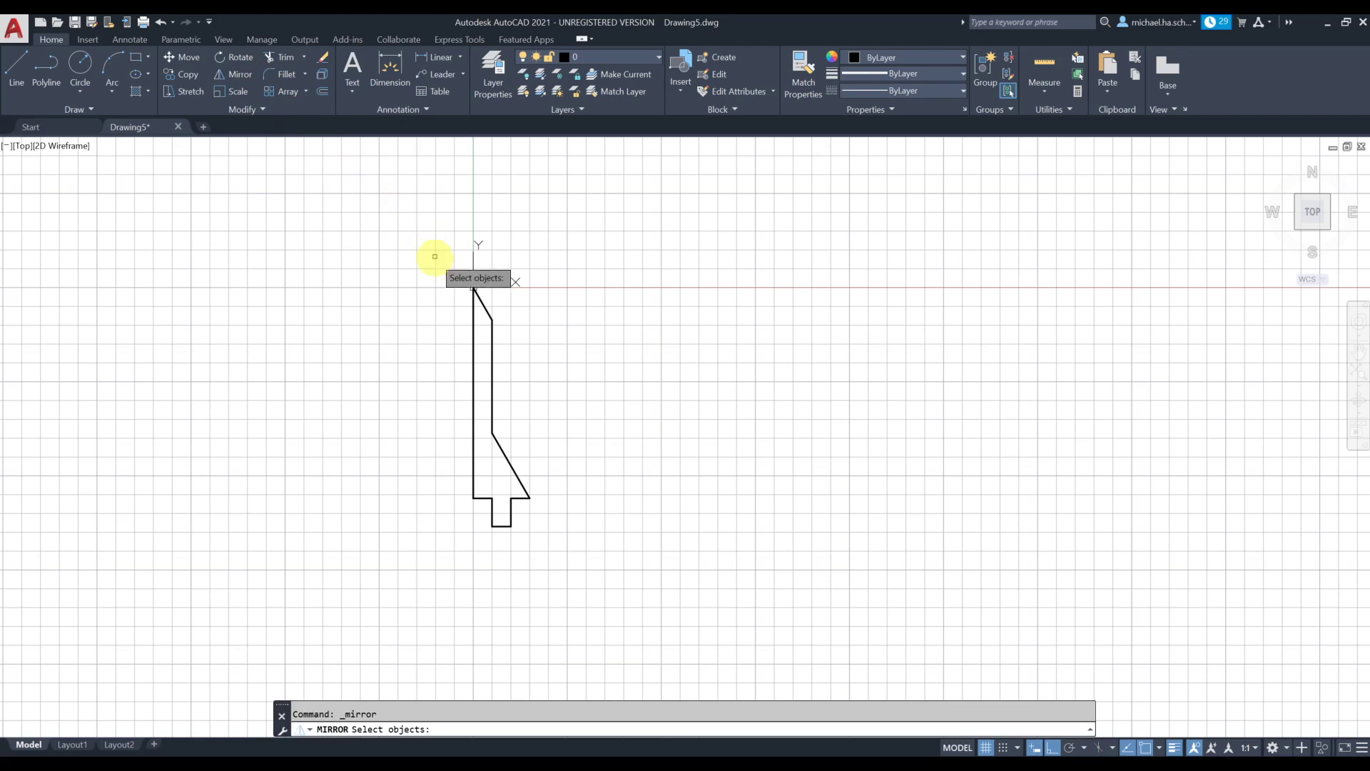
click(417, 249)
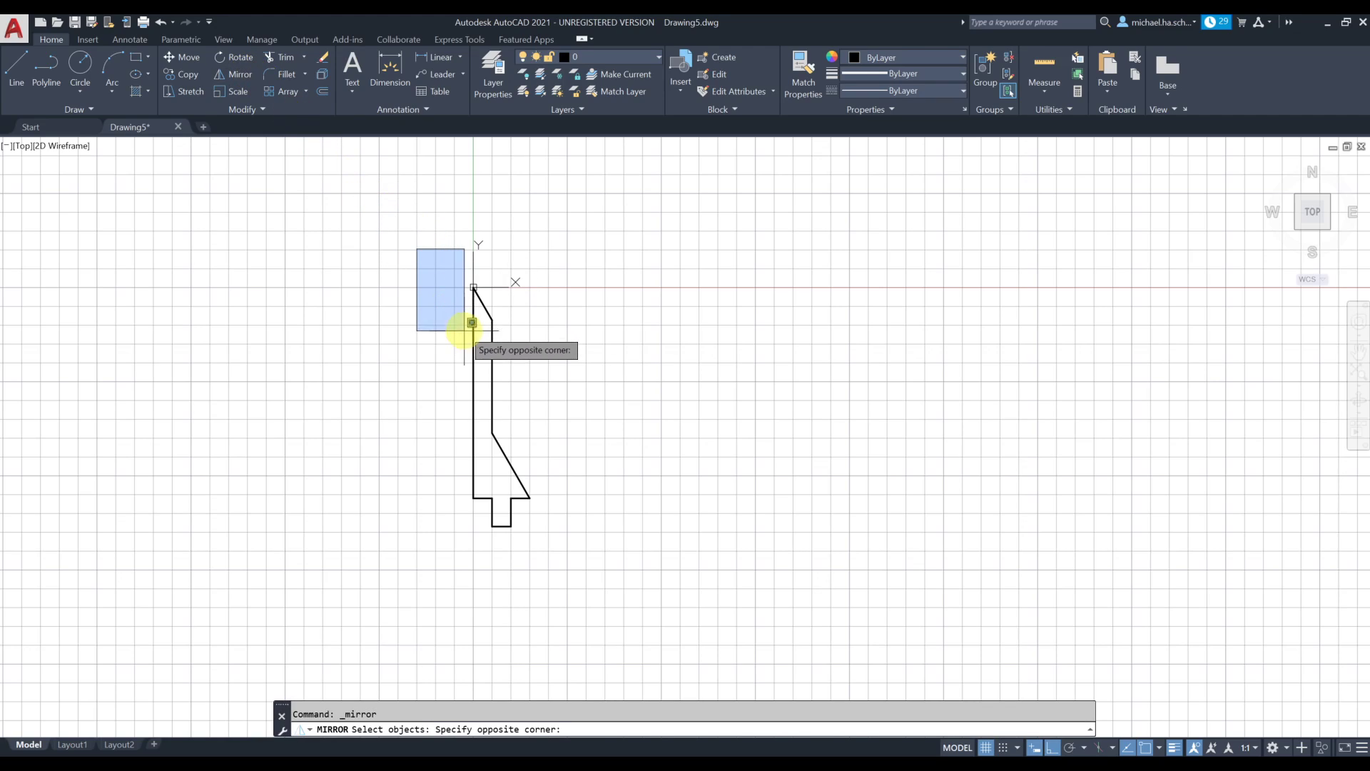
click(564, 561)
key(Return)
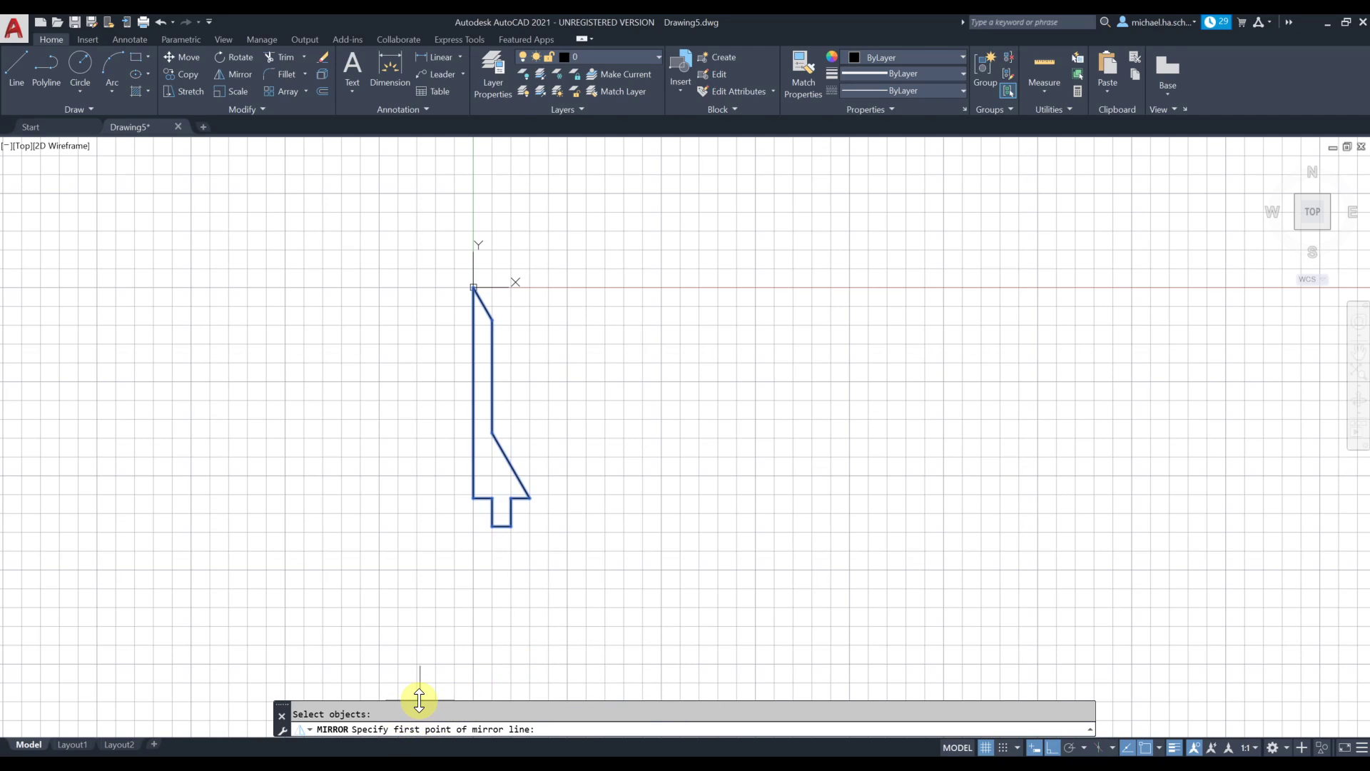
drag(421, 702, 428, 651)
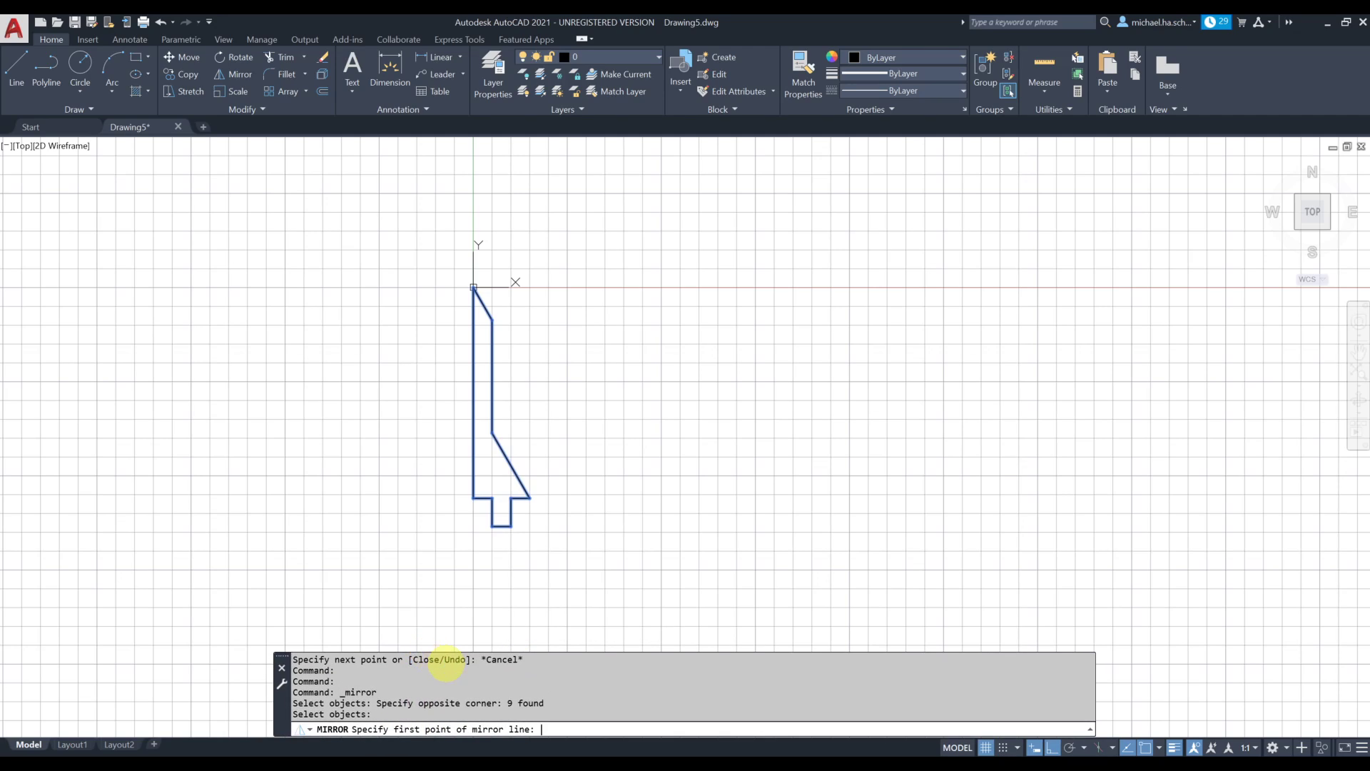
click(471, 498)
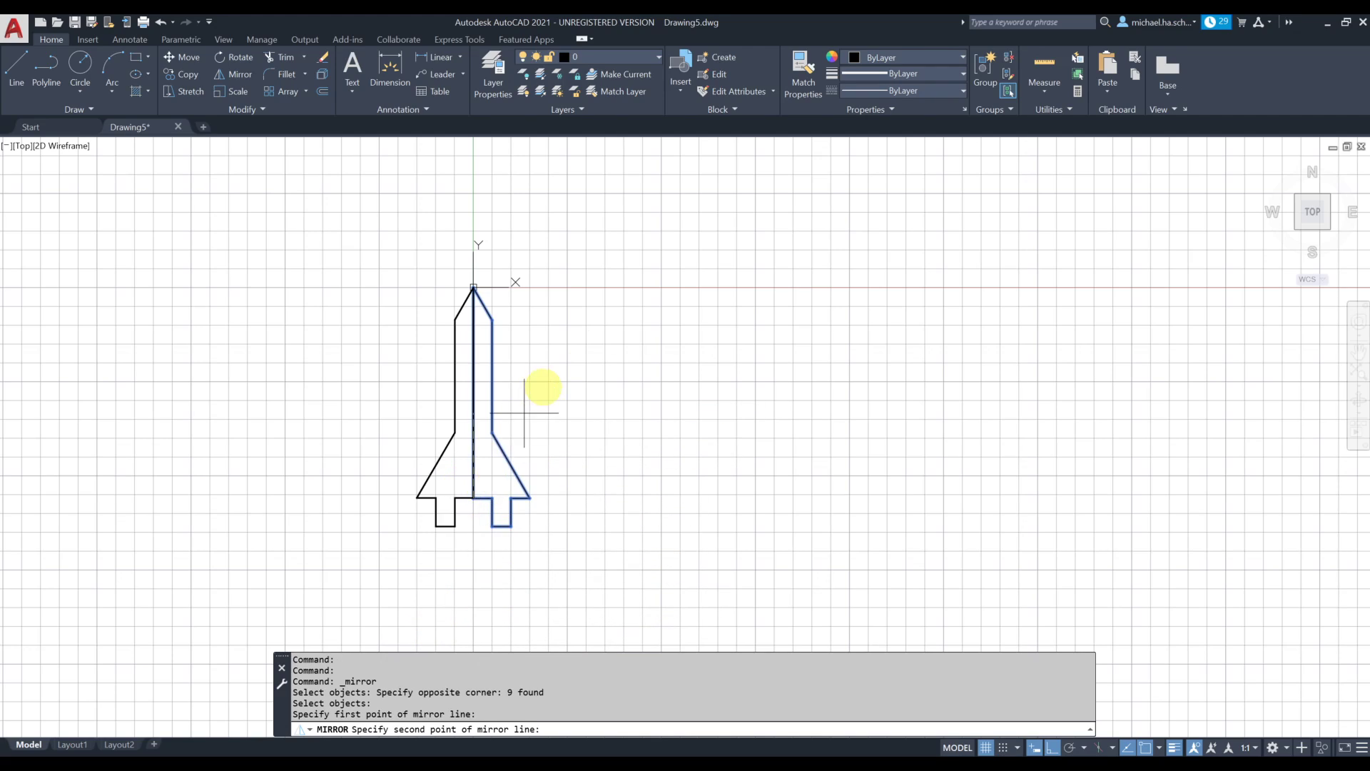
click(473, 288)
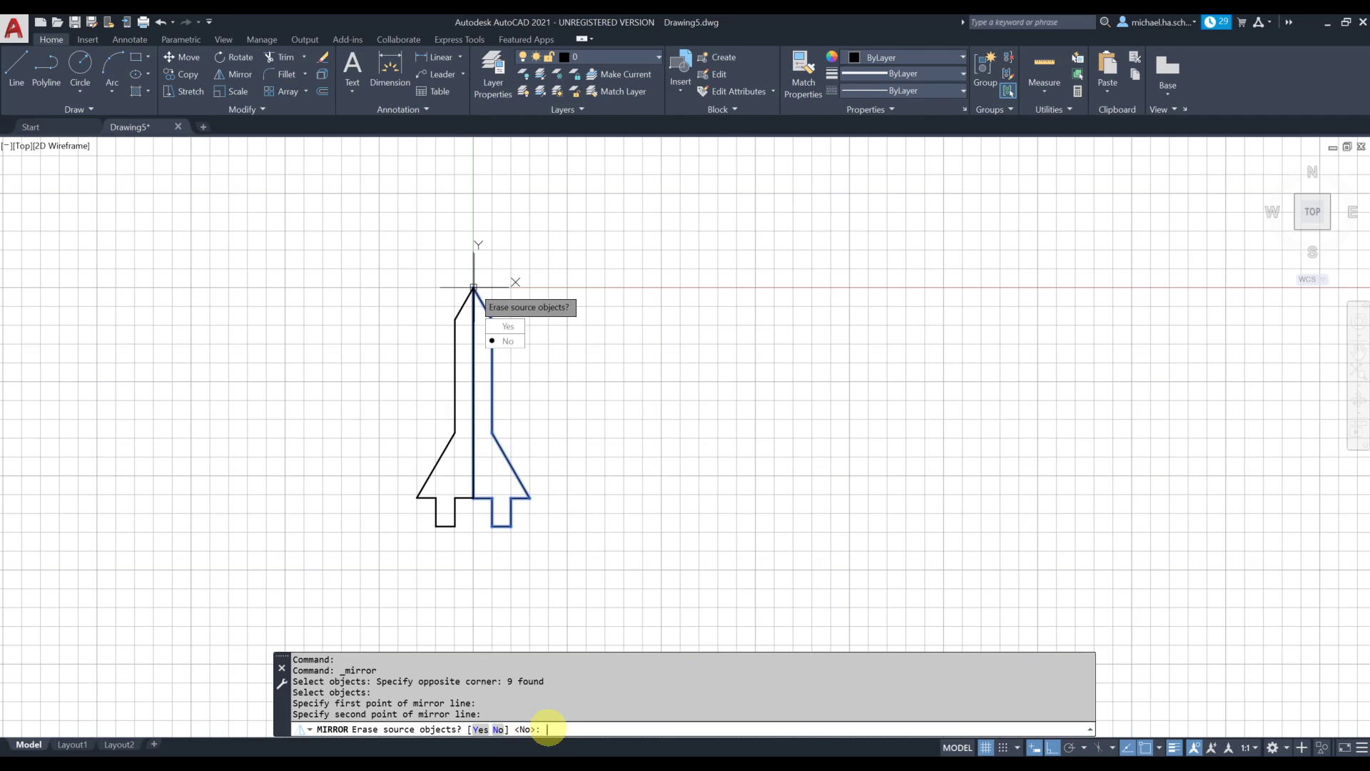
key(Return)
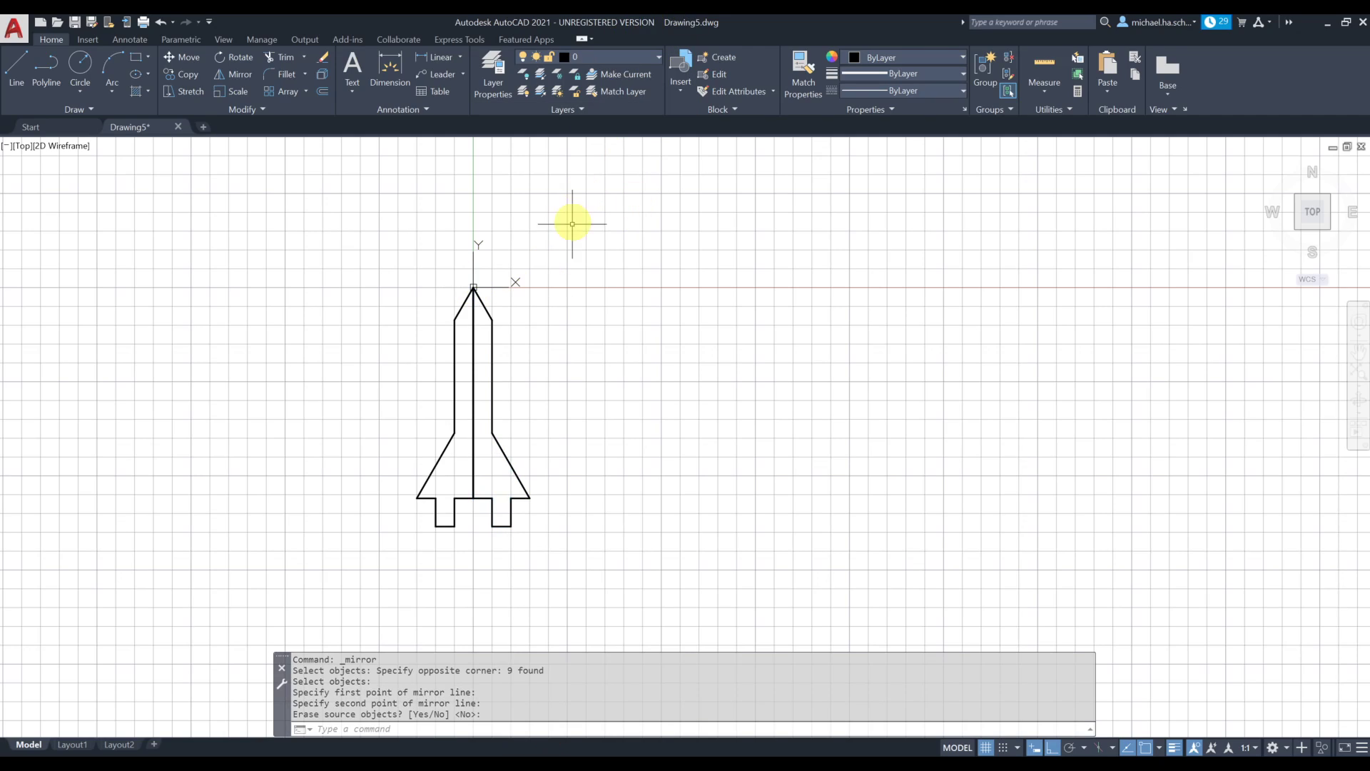
- Erase both overlapping vertical centre lines from the rocket
click(473, 325)
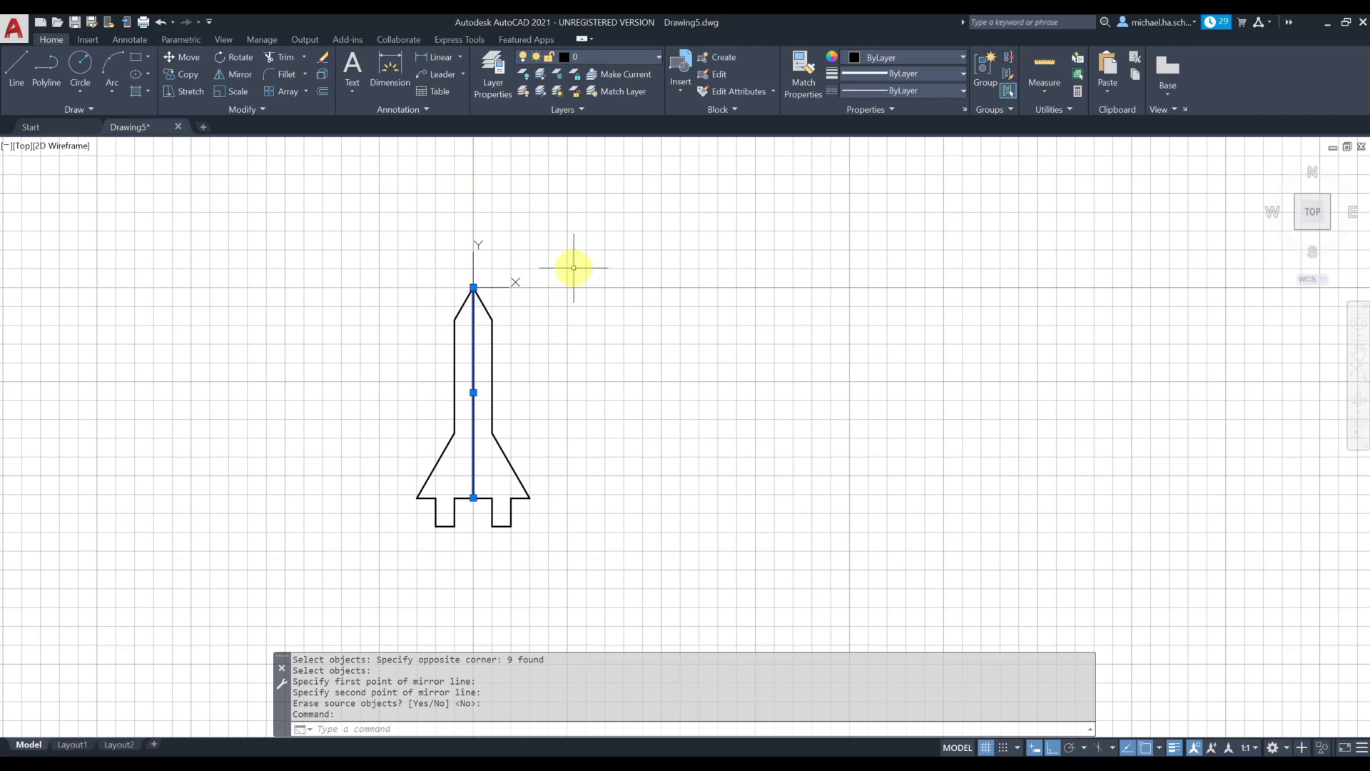
click(318, 60)
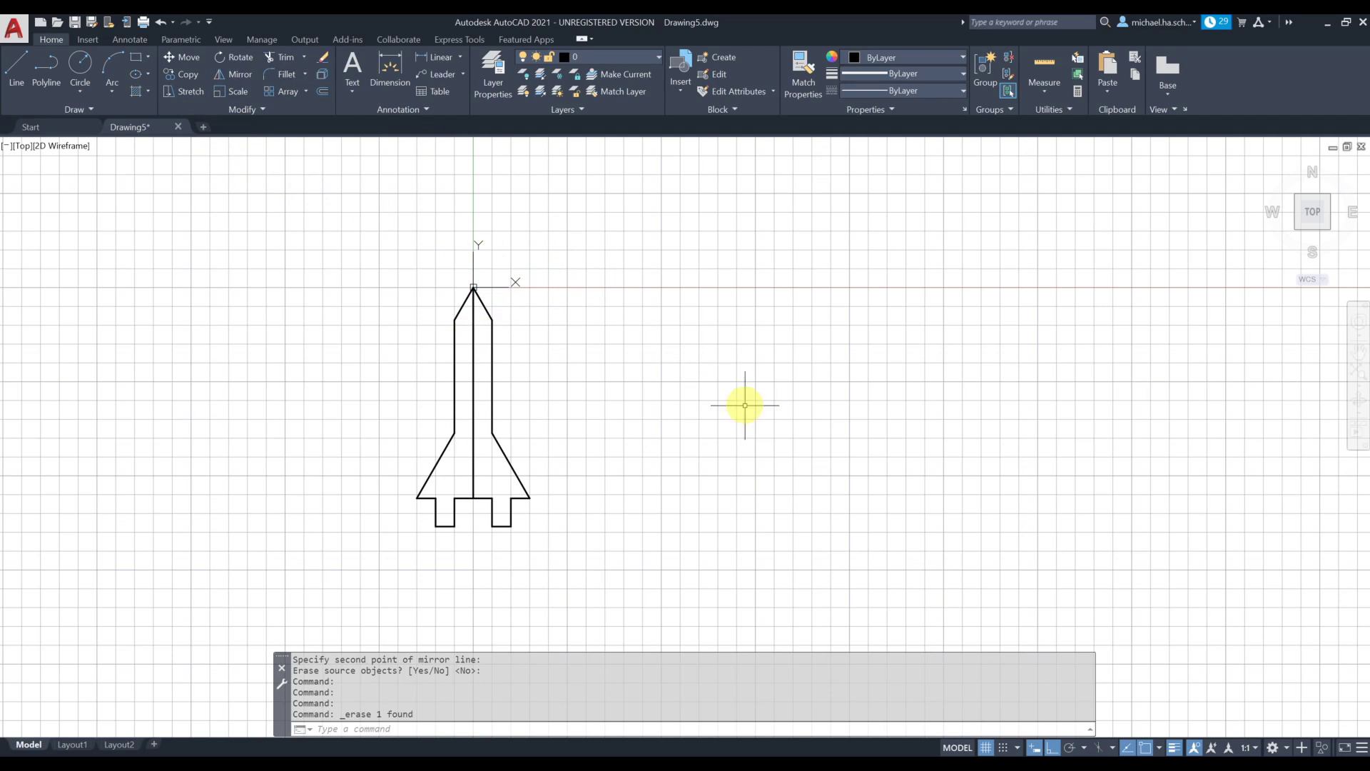
click(473, 407)
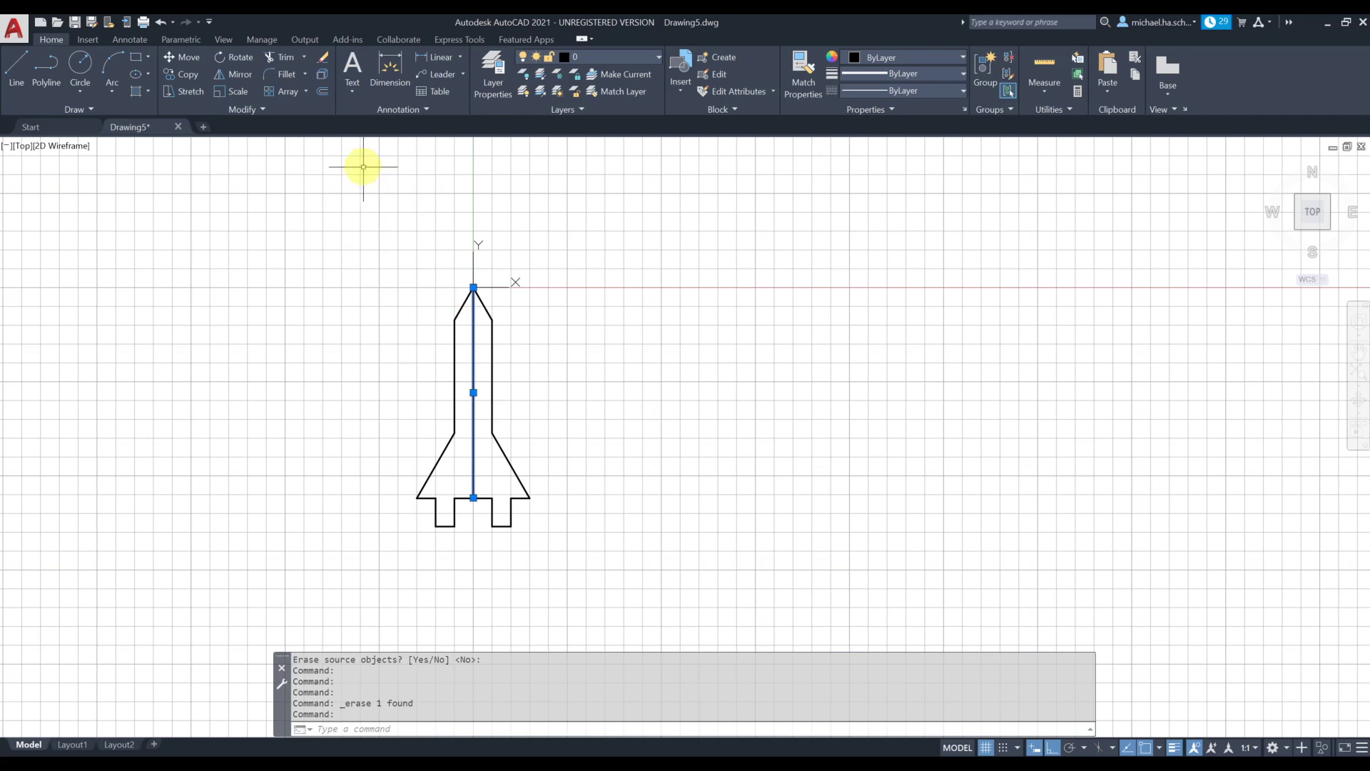
click(323, 59)
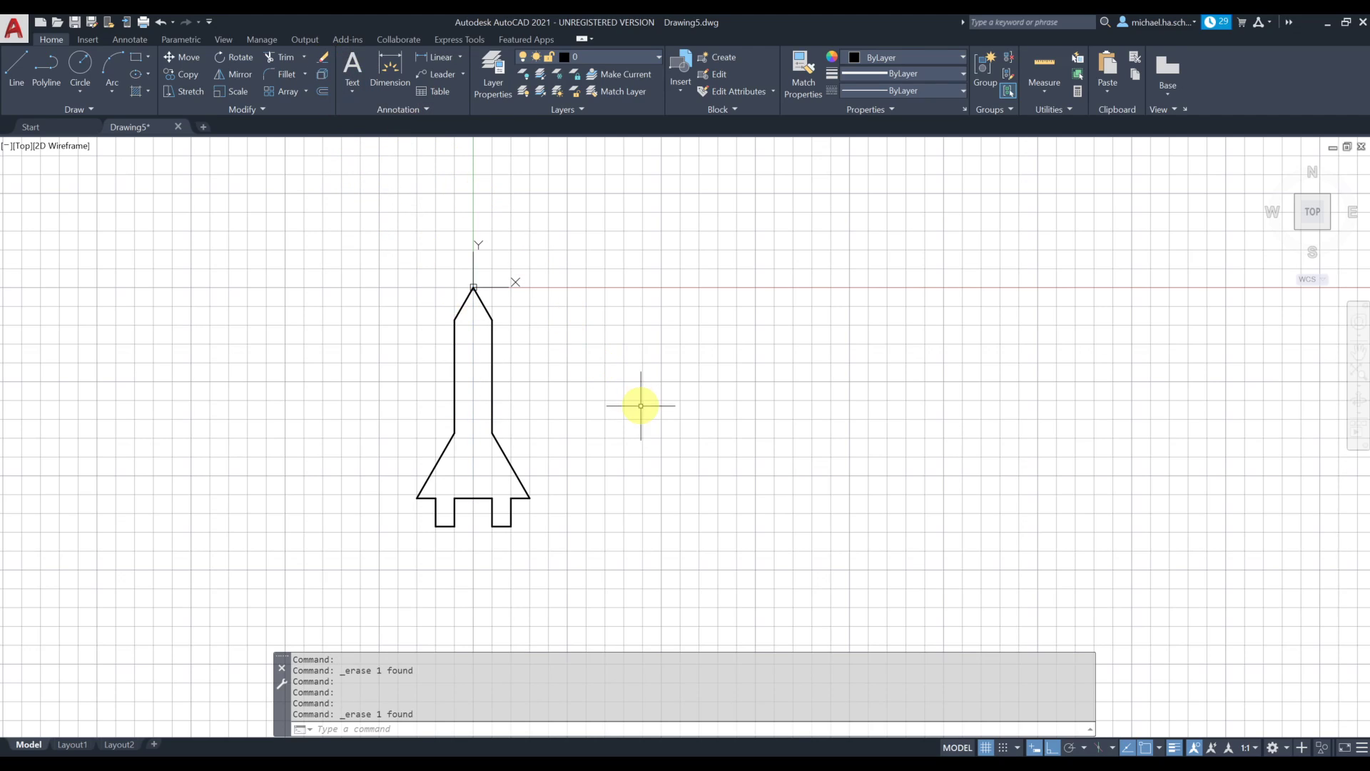
- Switch to the PBL_AutoCAD.pptx presentation in PowerPoint to view the project slides
middle_drag(639, 400, 575, 385)
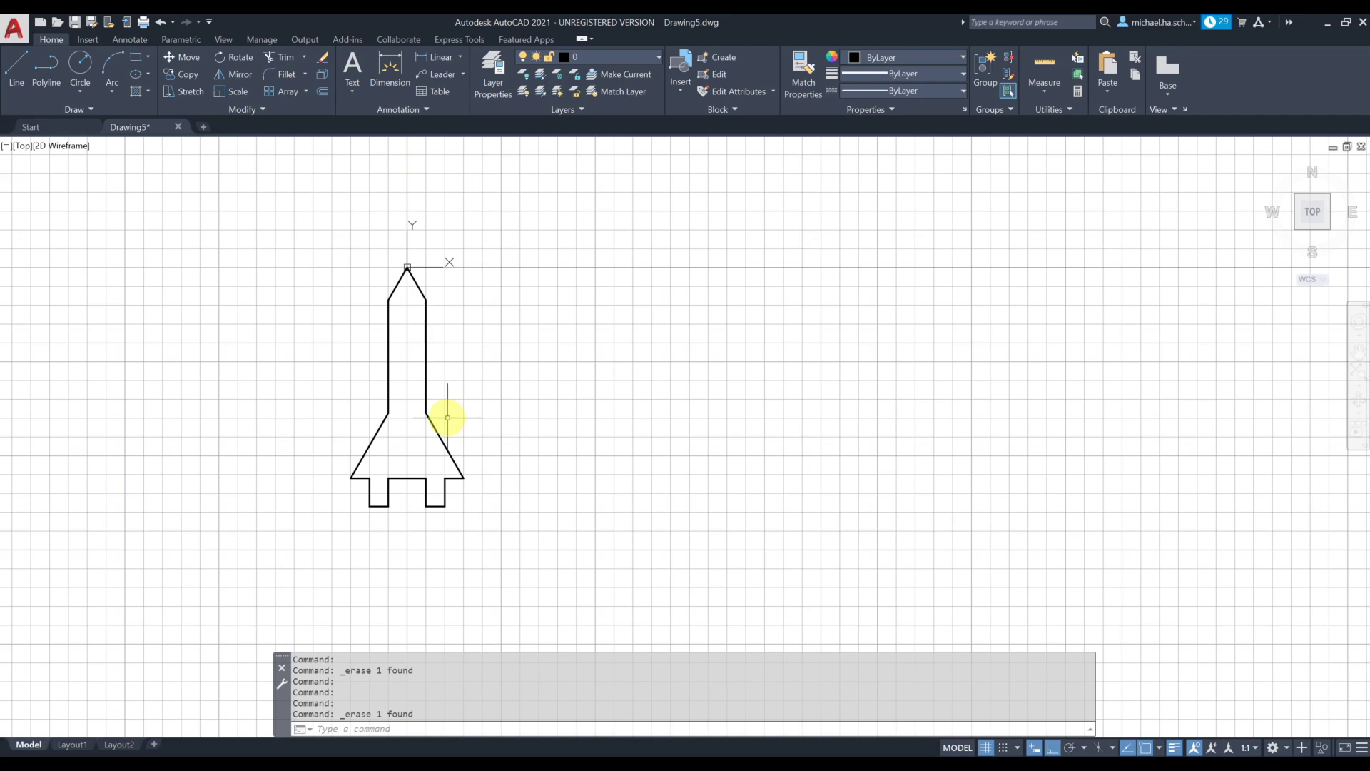
key(alt+Tab)
key(alt+Tab)
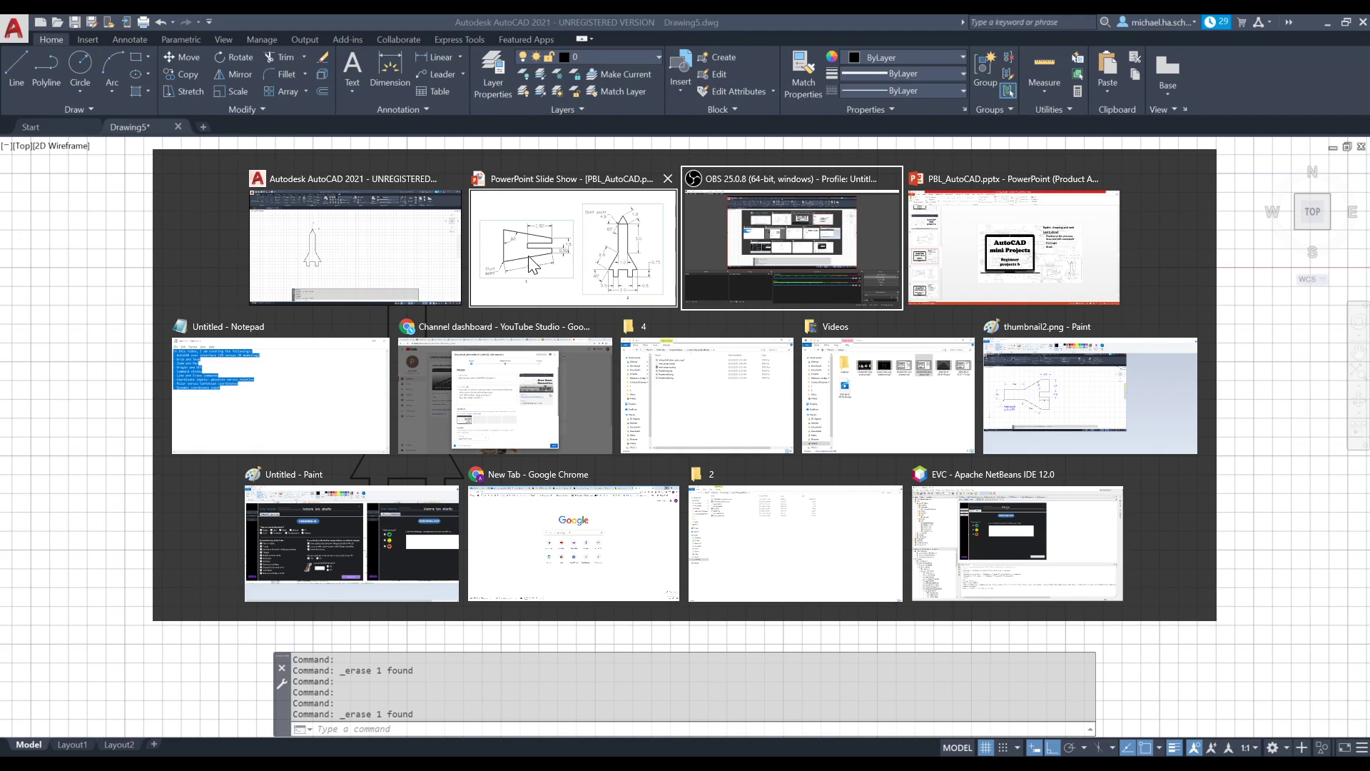
click(1017, 241)
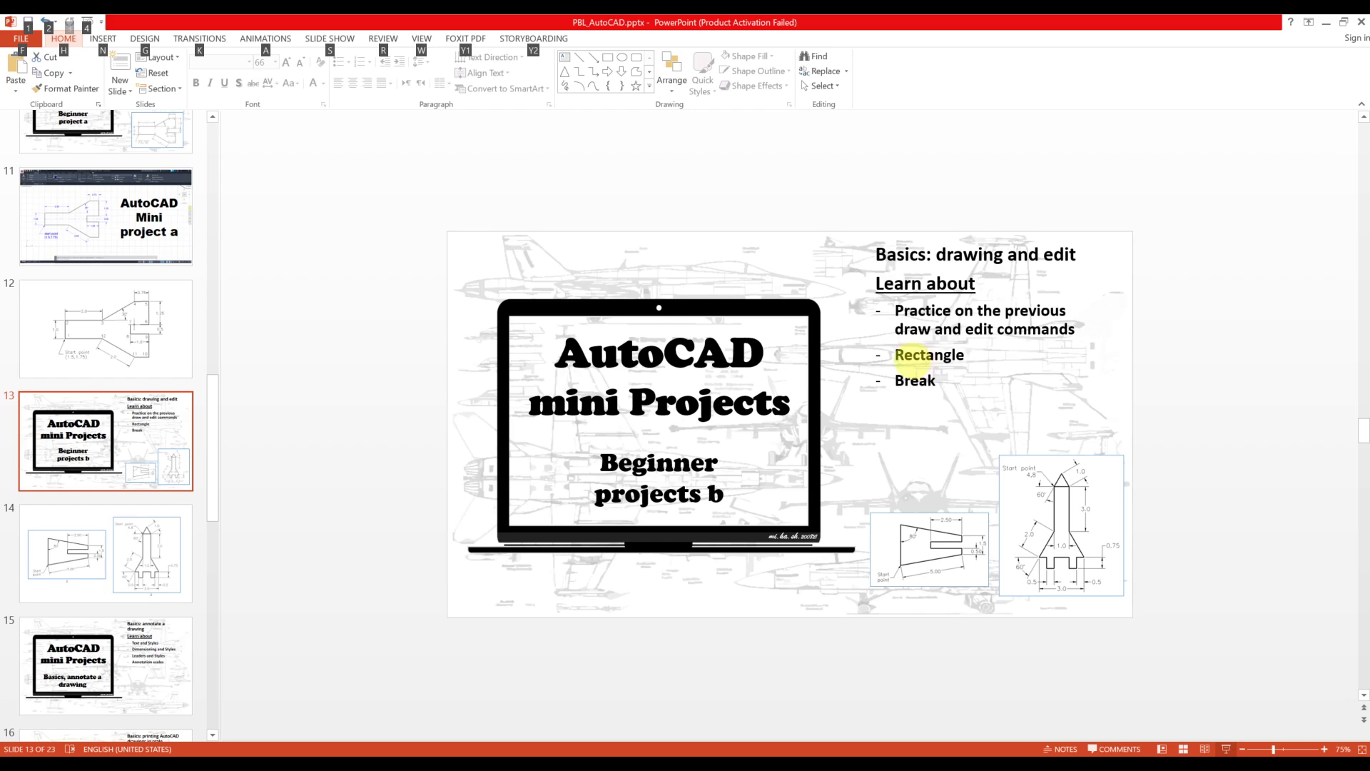
- Return to the AutoCAD drawing, draw a trial rectangle over the rocket body from the left shoulder to the base's inner right corner, and erase it
key(alt+Tab)
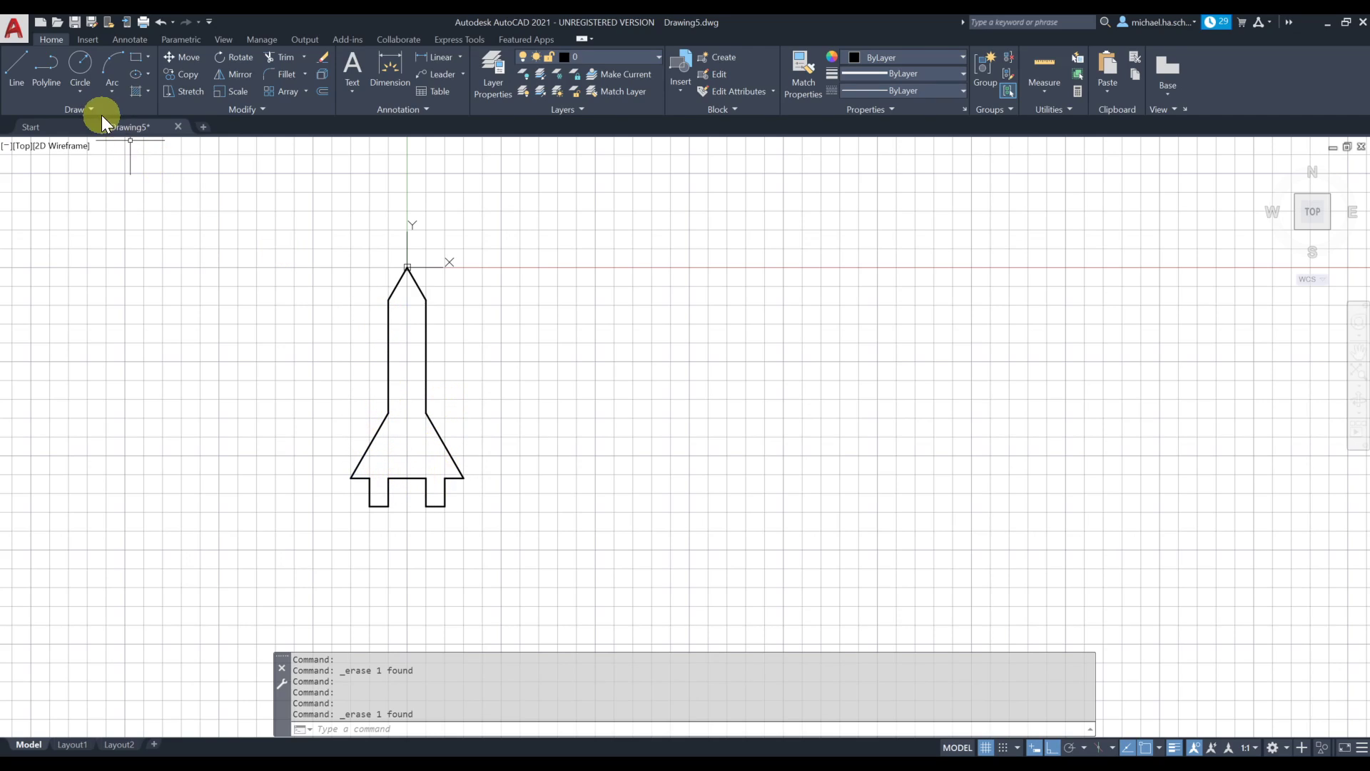
click(135, 57)
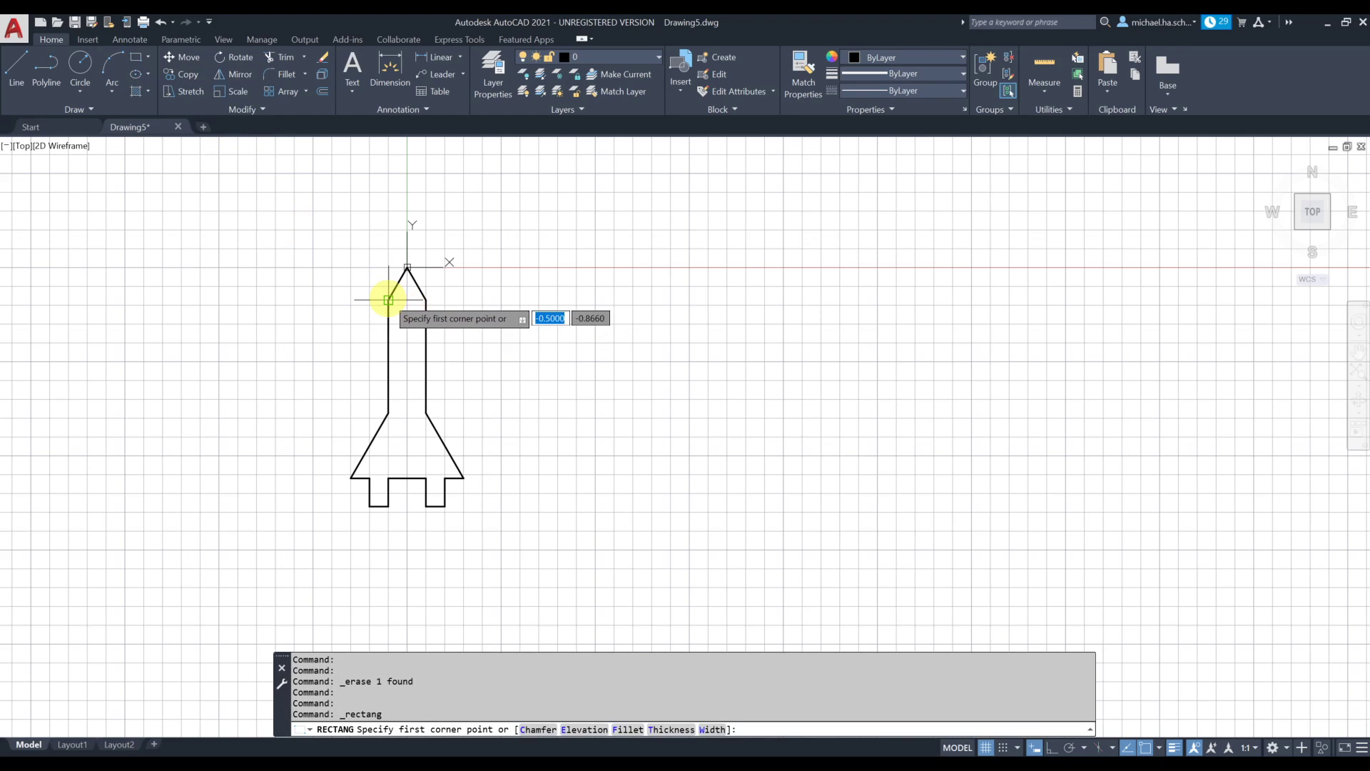
click(389, 299)
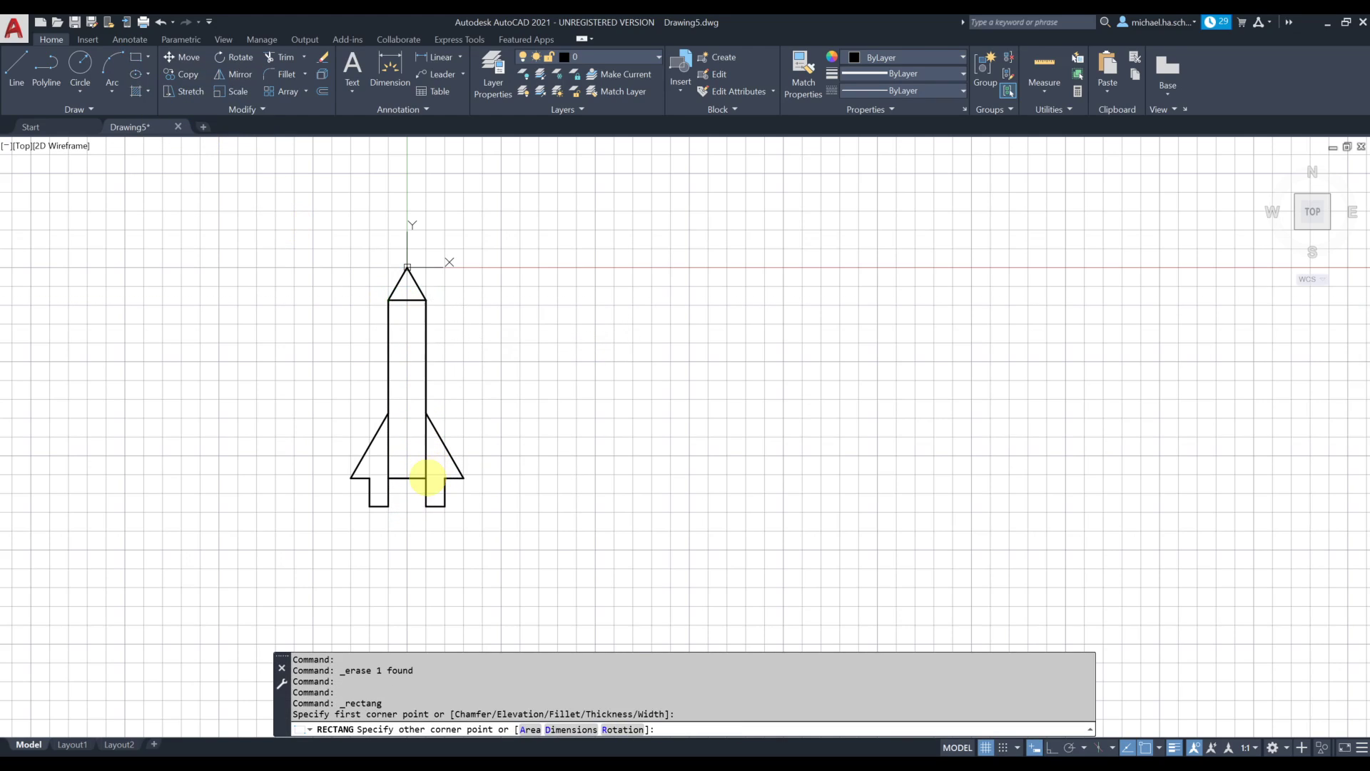
click(426, 477)
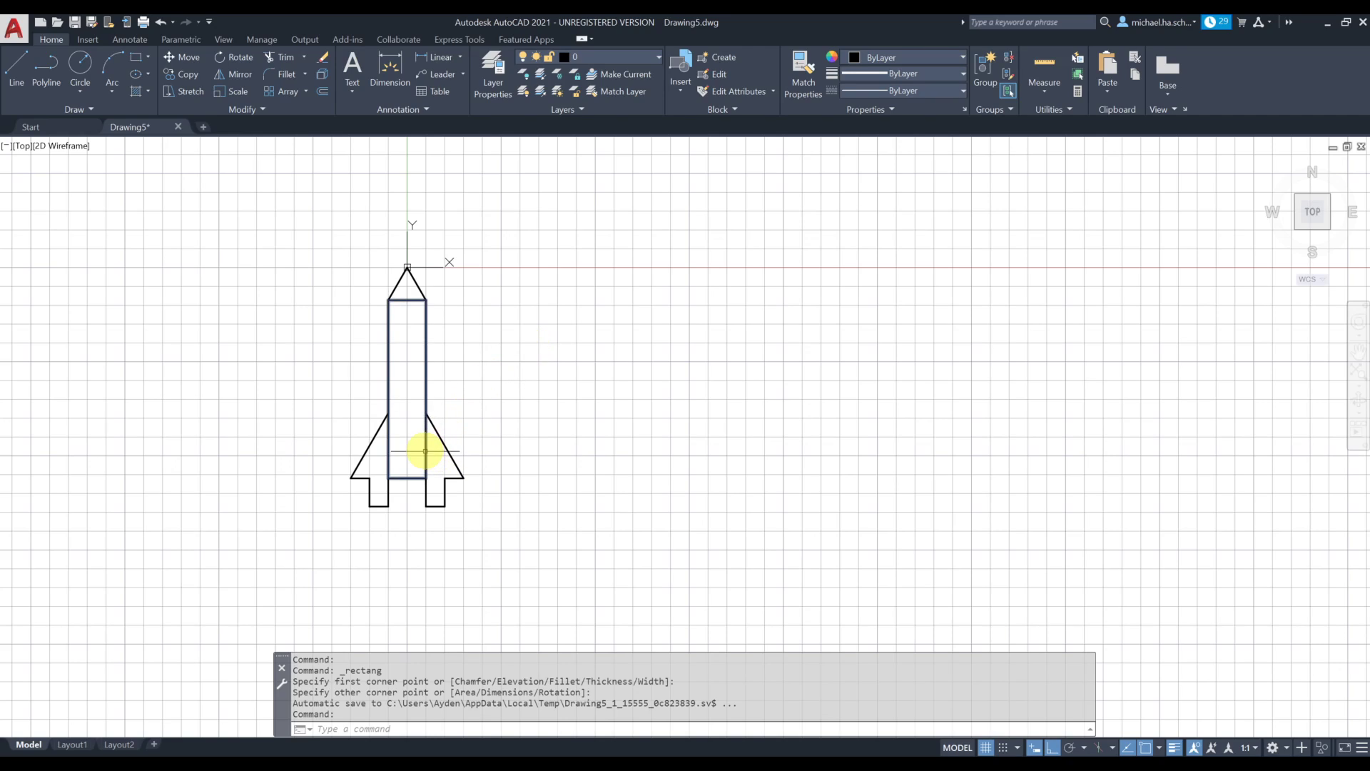
click(427, 449)
key(Delete)
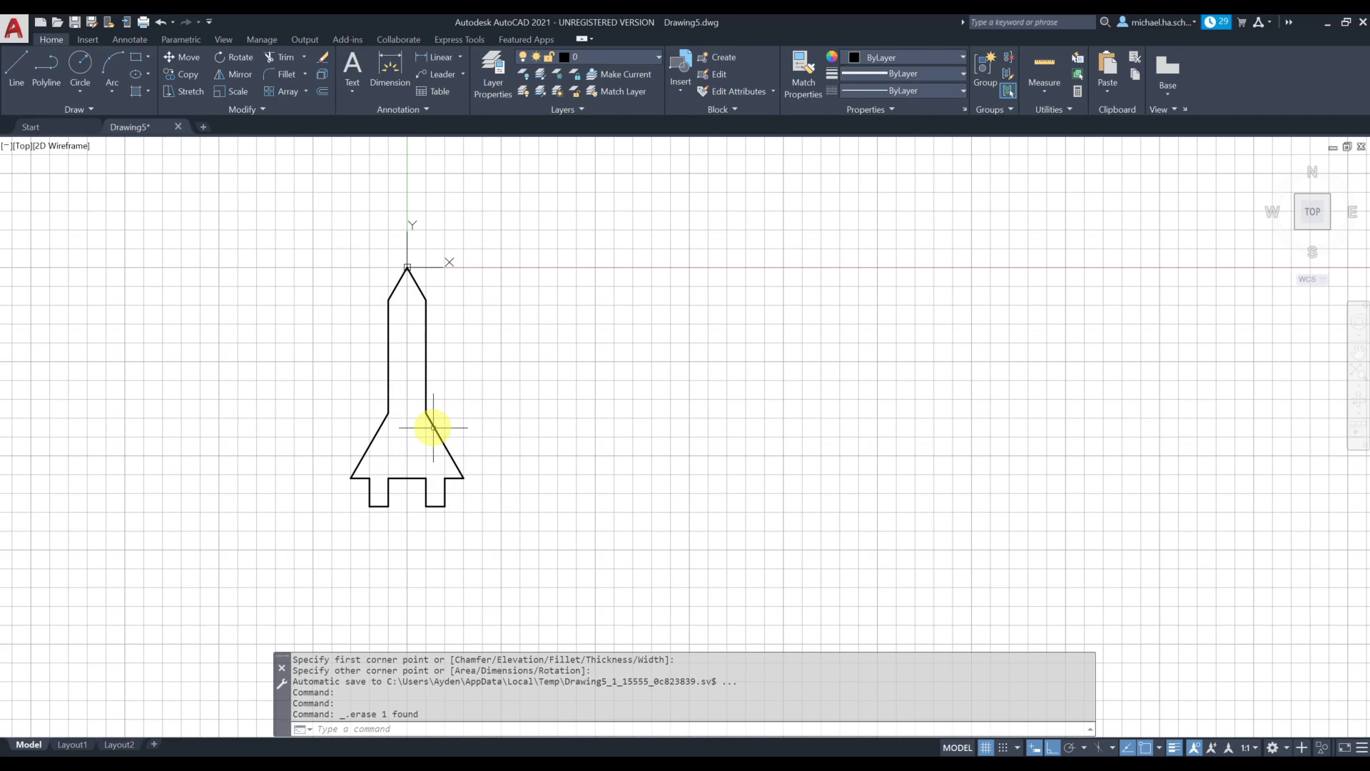
- Draw a rectangle with its first corner at 0,0 and its opposite corner at the relative coordinates 4,2
click(136, 57)
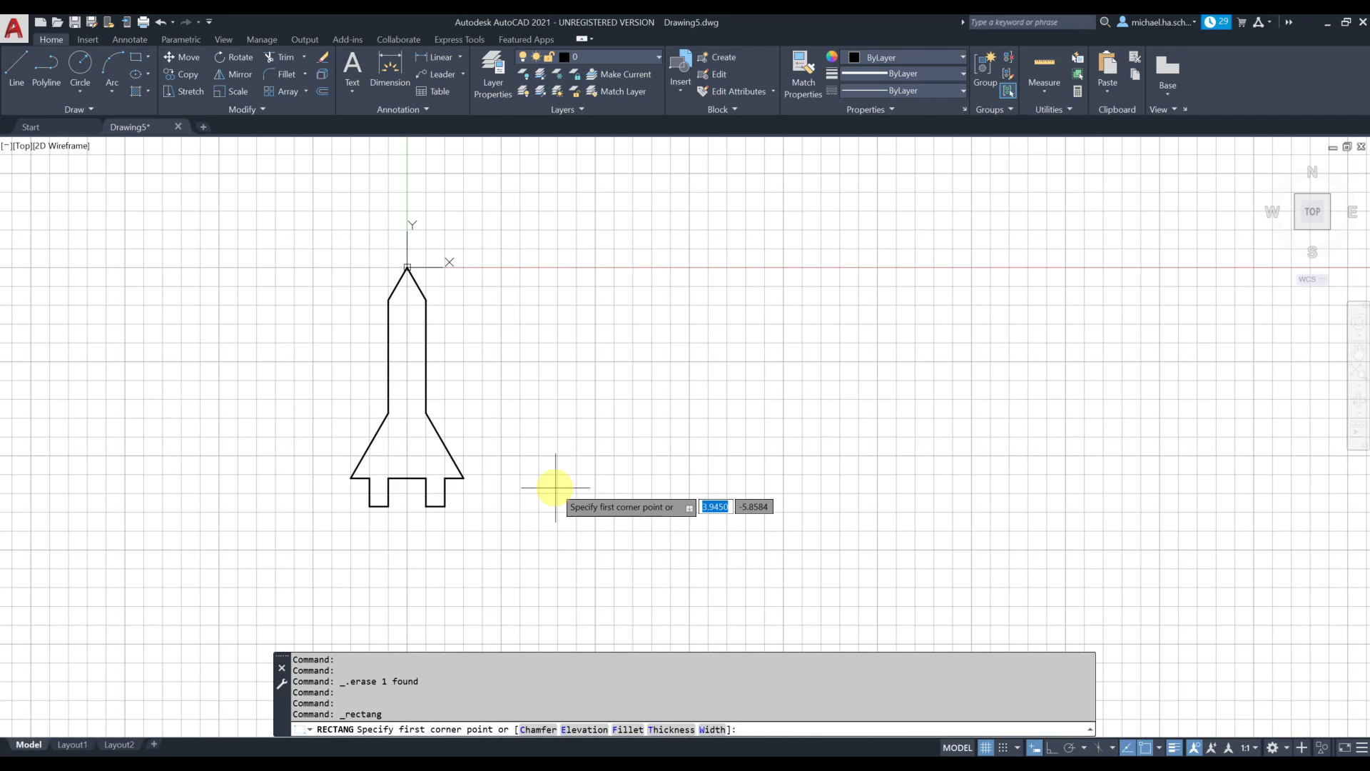
text(0,0)
key(Return)
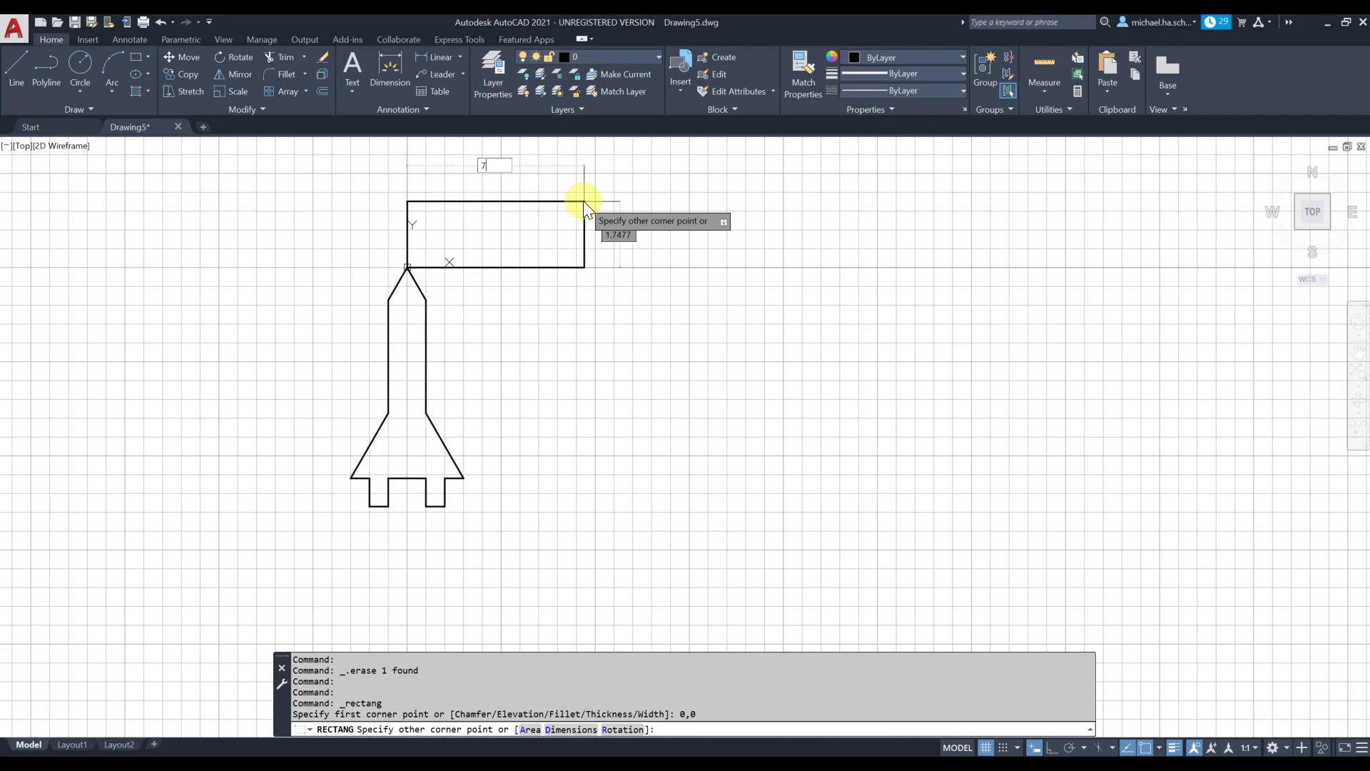
text(,2)
key(Return)
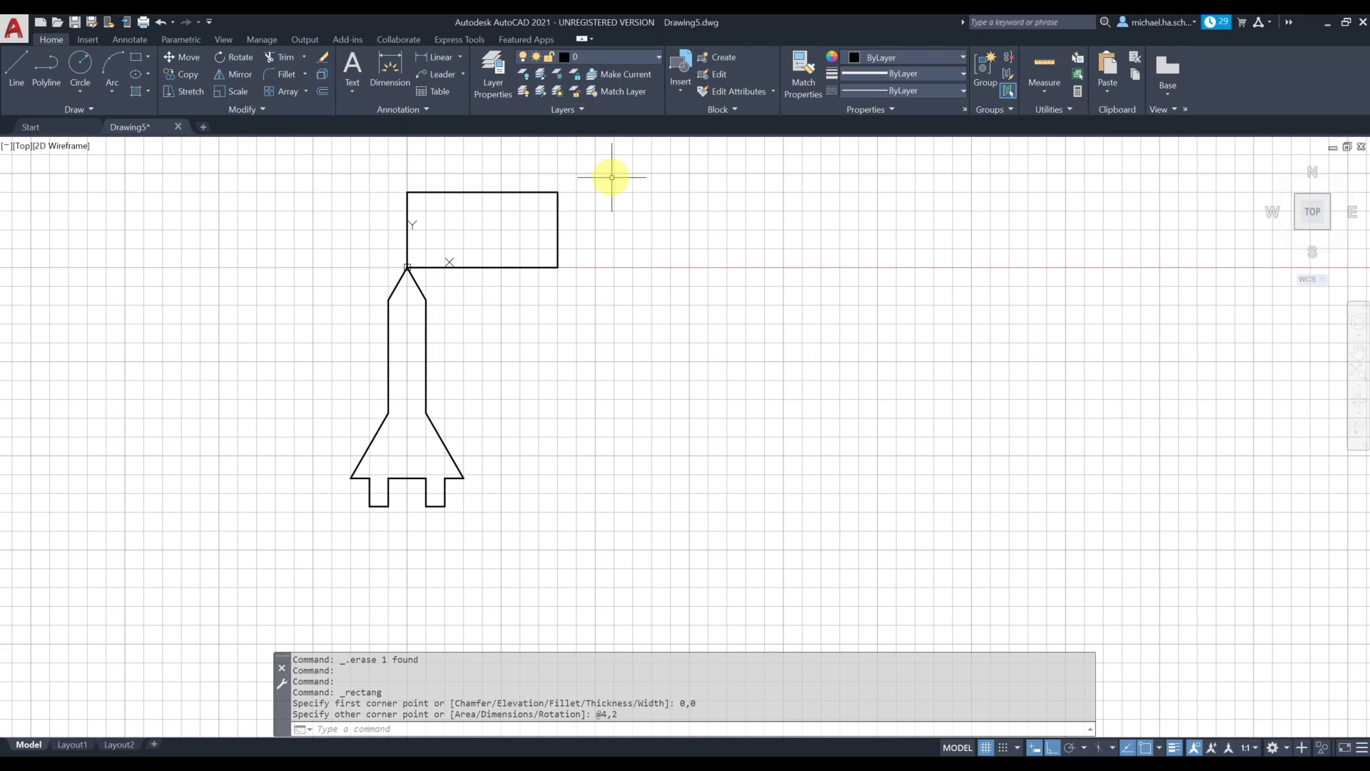
- Erase the practice rectangle above the rocket's tip
click(608, 173)
click(543, 298)
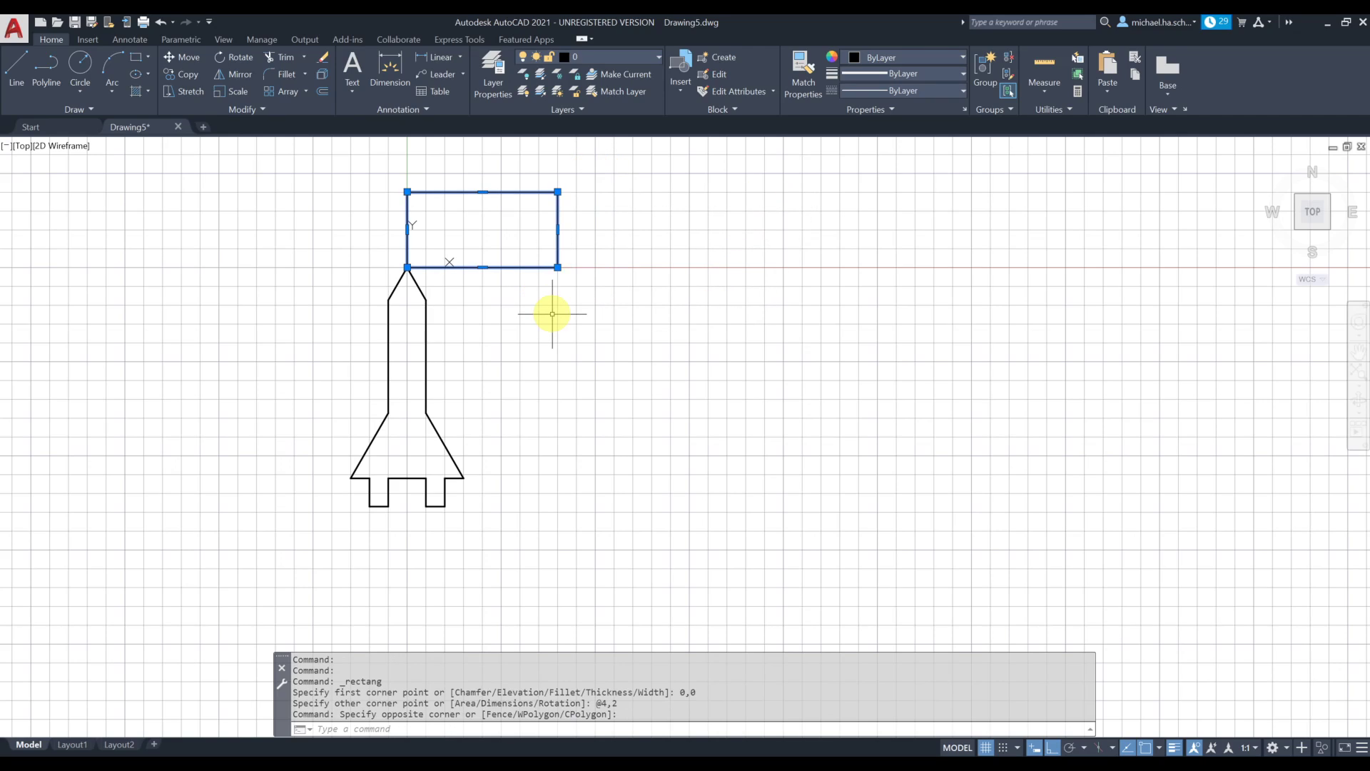
key(Delete)
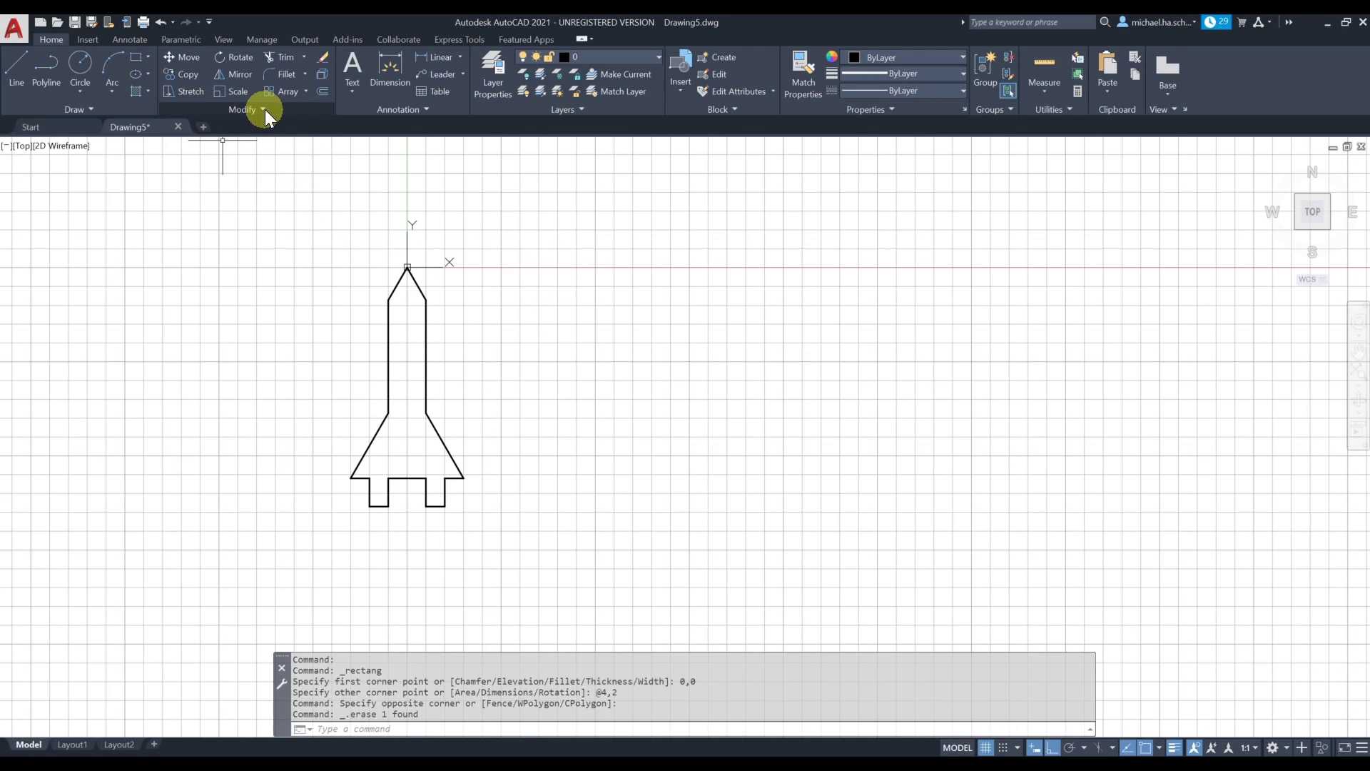
- Sketch a freehand zigzag of seven connected, crossing line segments to the right of the rocket with Ortho turned off
click(16, 72)
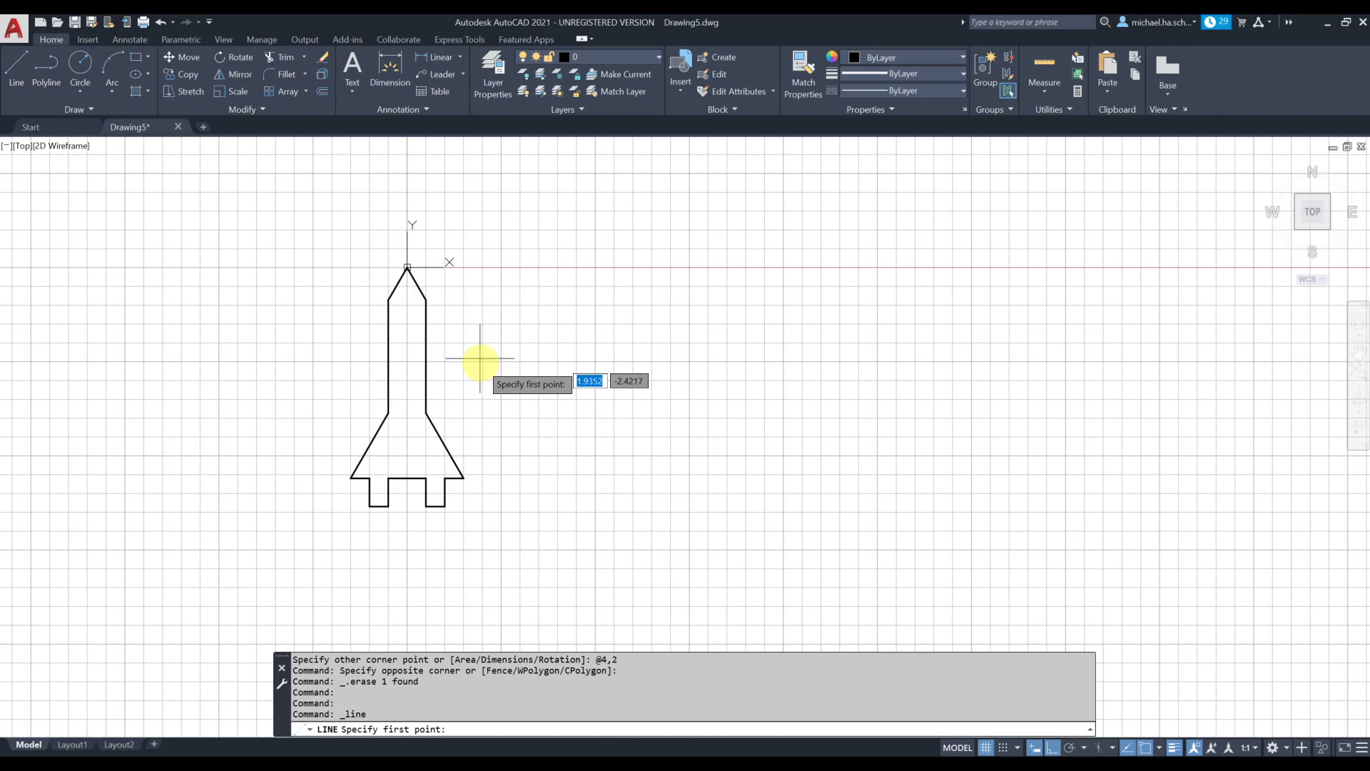
click(484, 371)
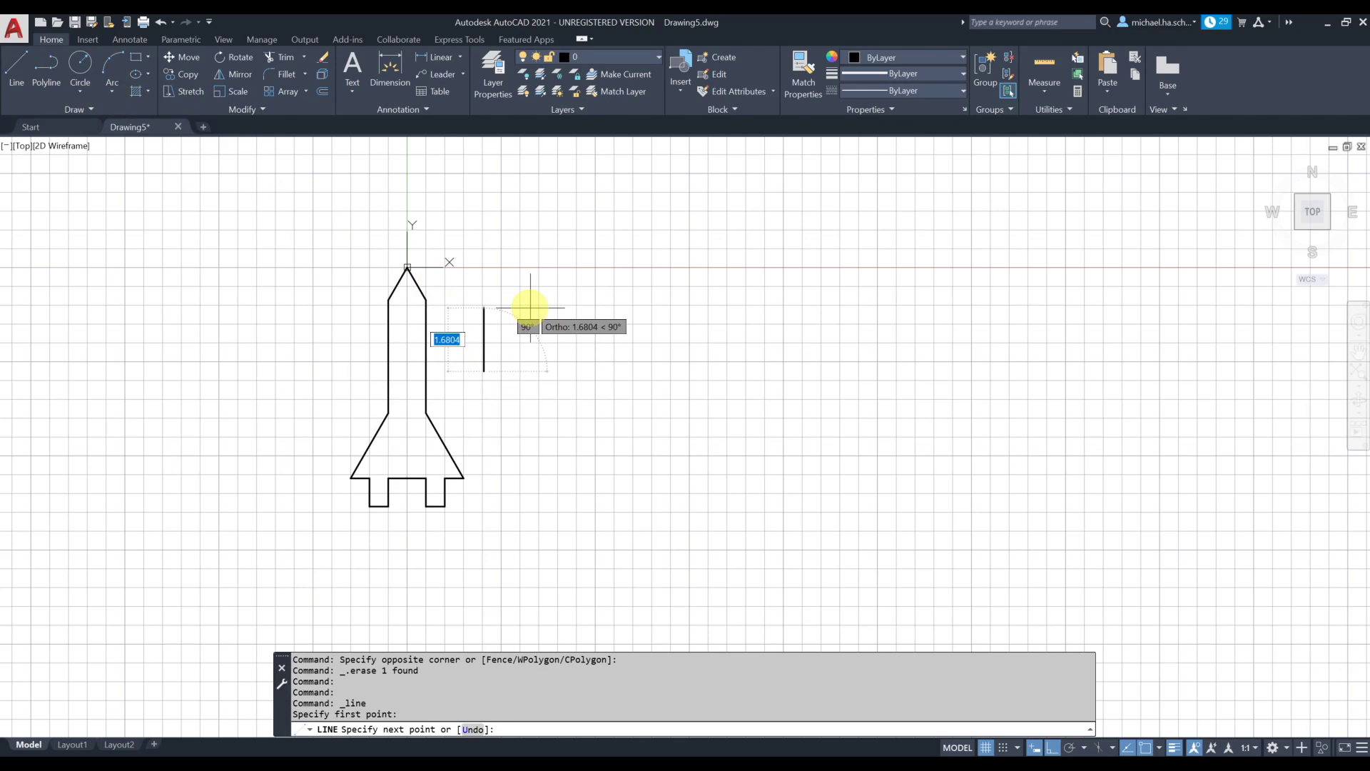
key(F8)
click(567, 285)
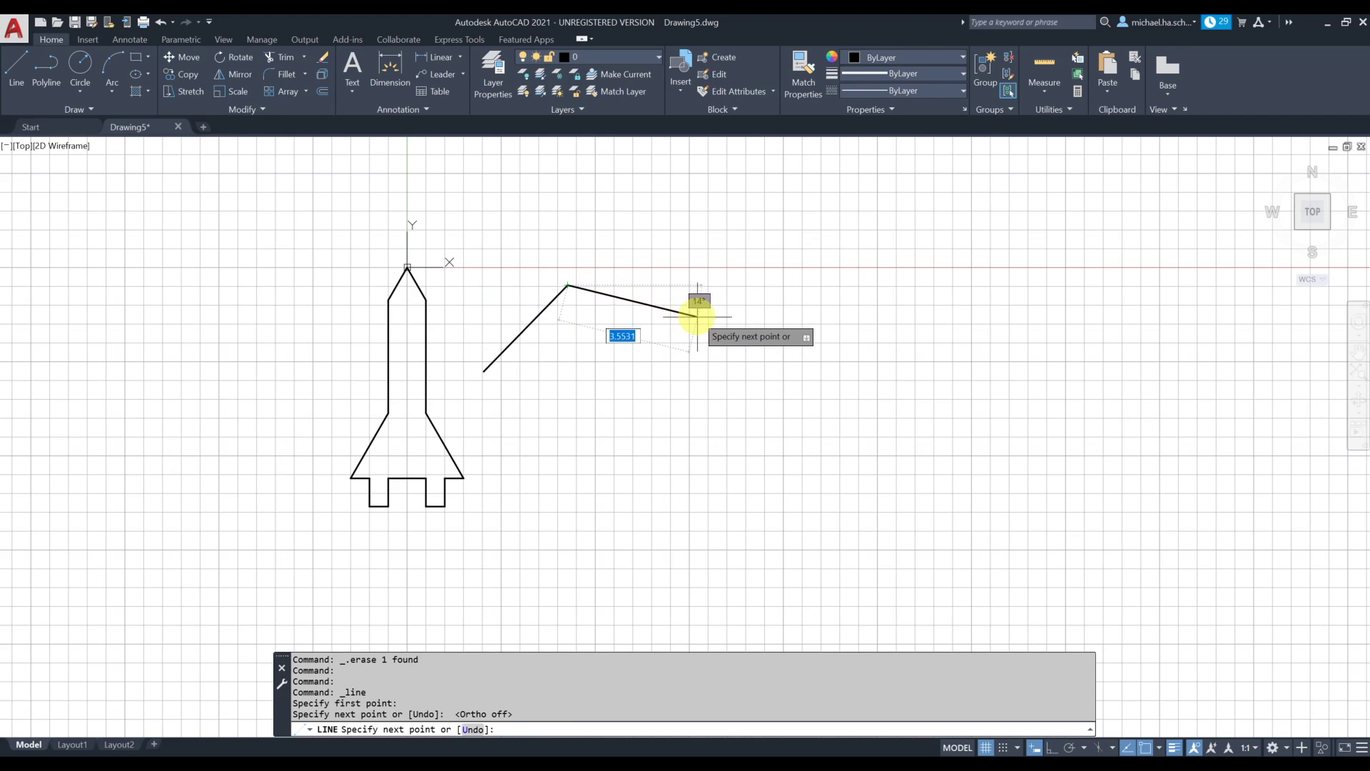
click(697, 317)
click(687, 450)
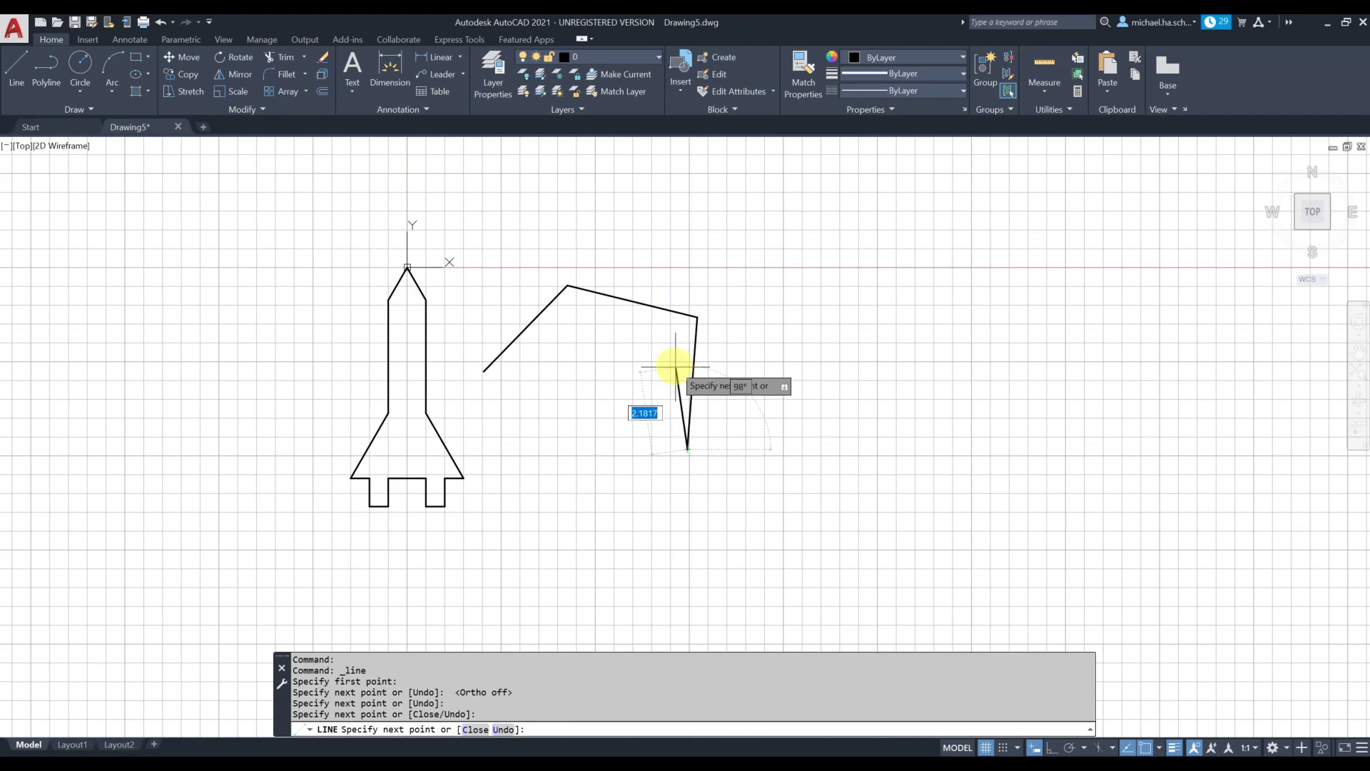
click(636, 270)
click(558, 386)
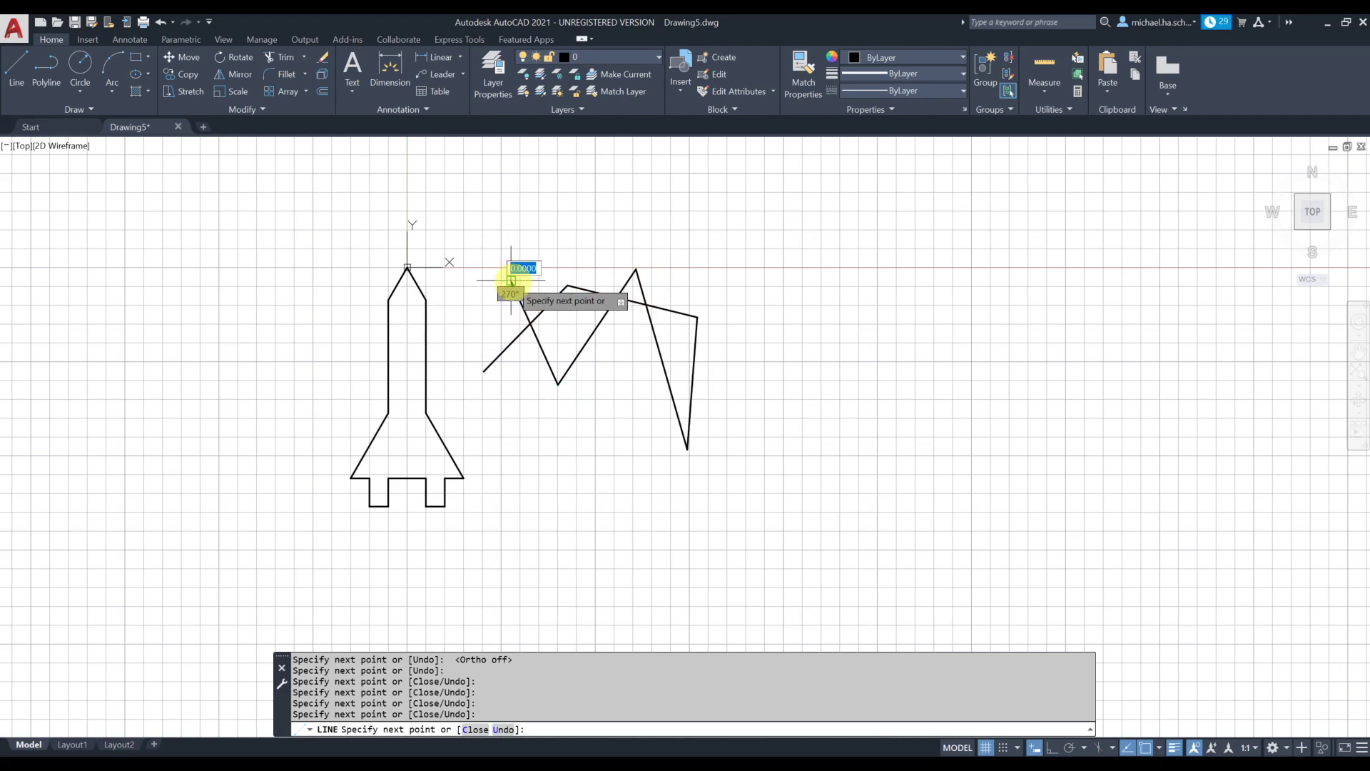
click(511, 281)
click(756, 372)
key(Escape)
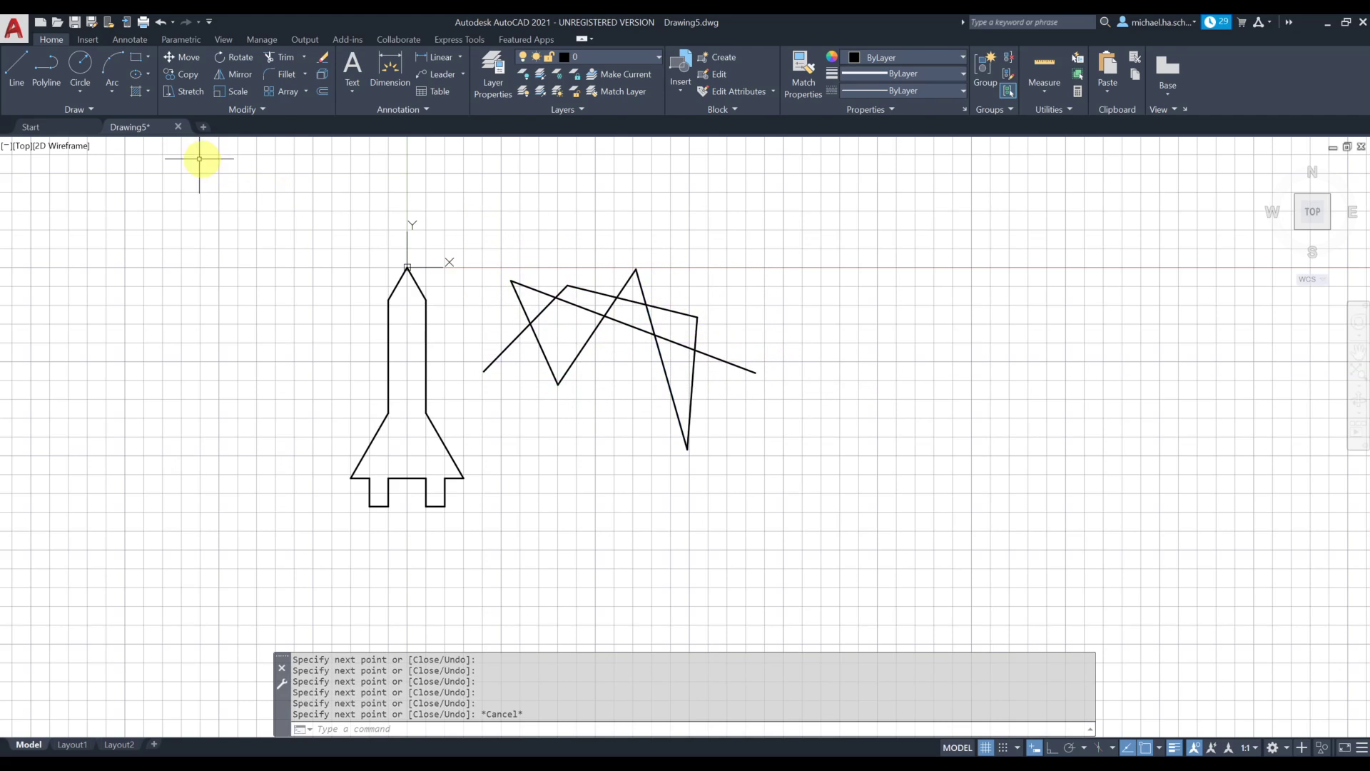
- Break the steep line between the zigzag's top peak and lowest vertex, cutting a gap in its lower half with object snap off
click(257, 109)
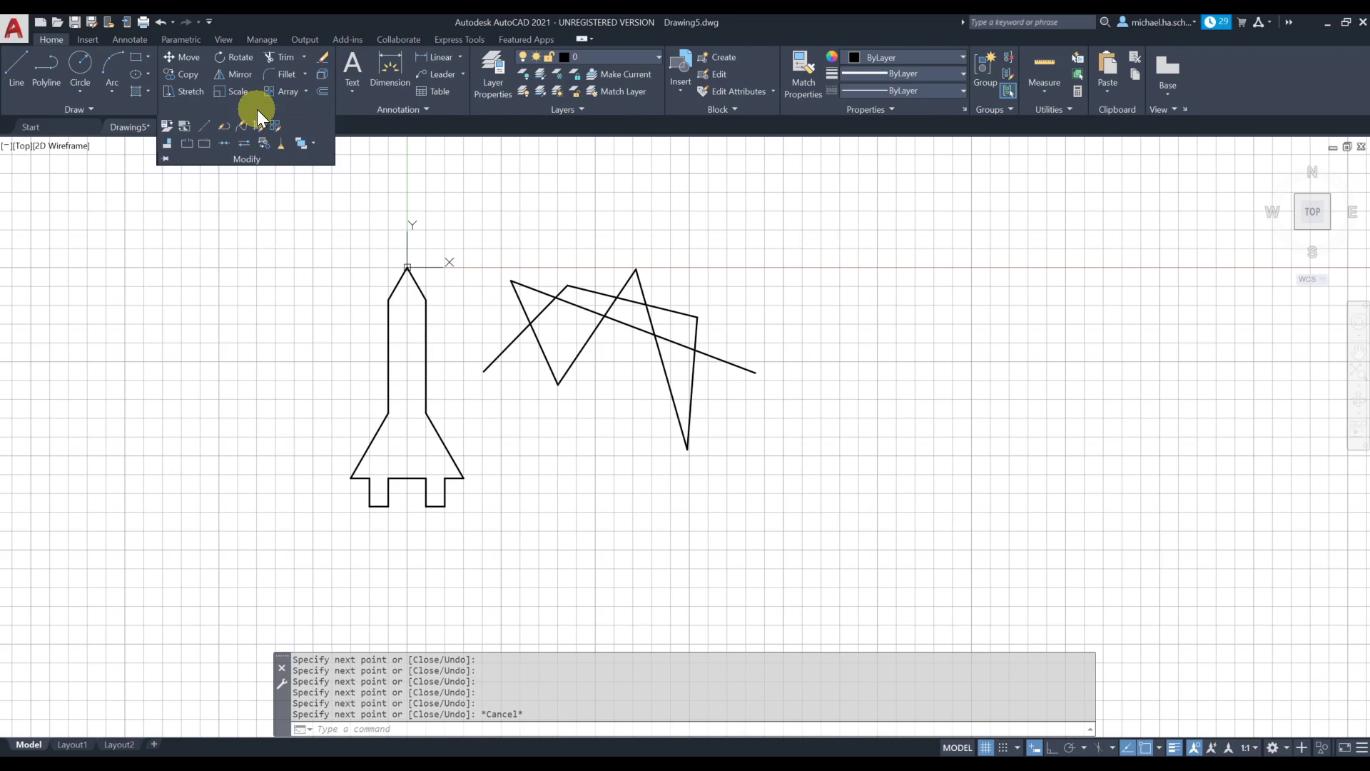
click(187, 144)
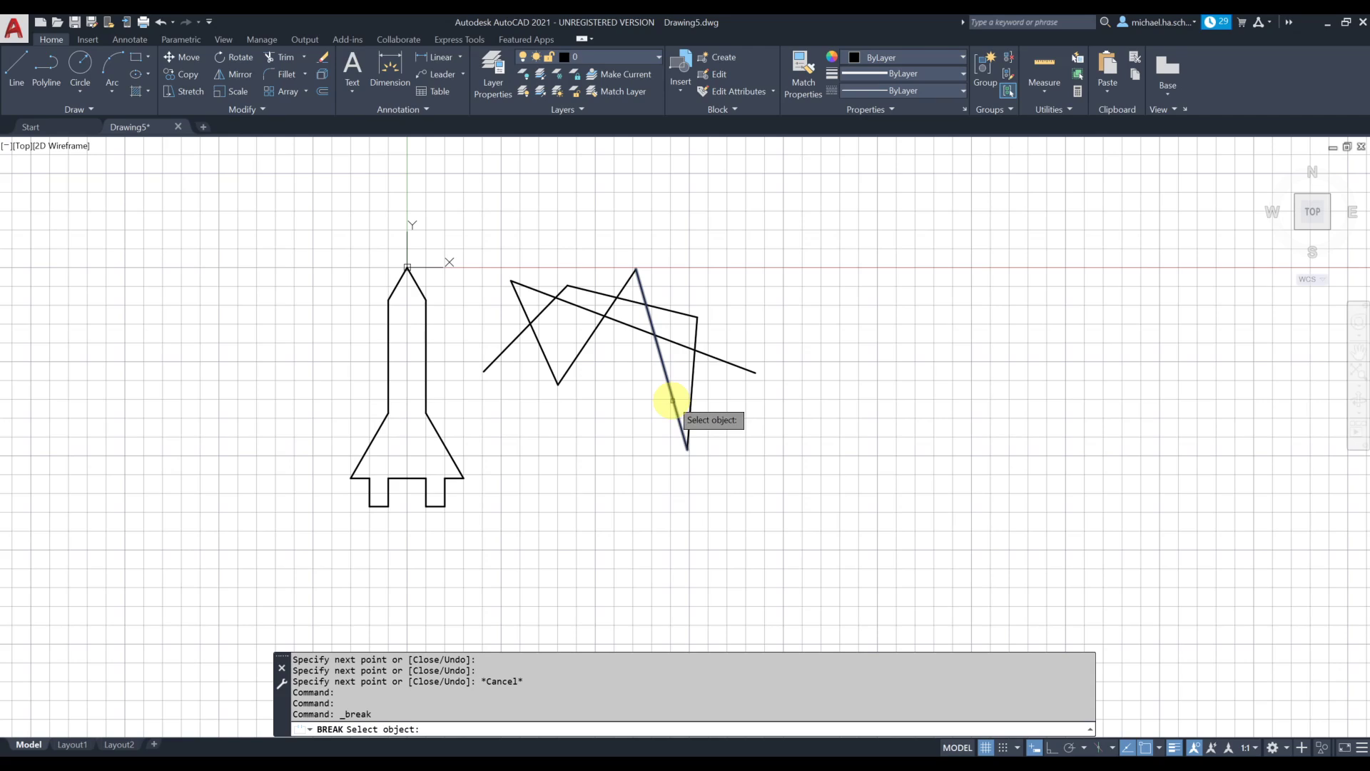
click(672, 400)
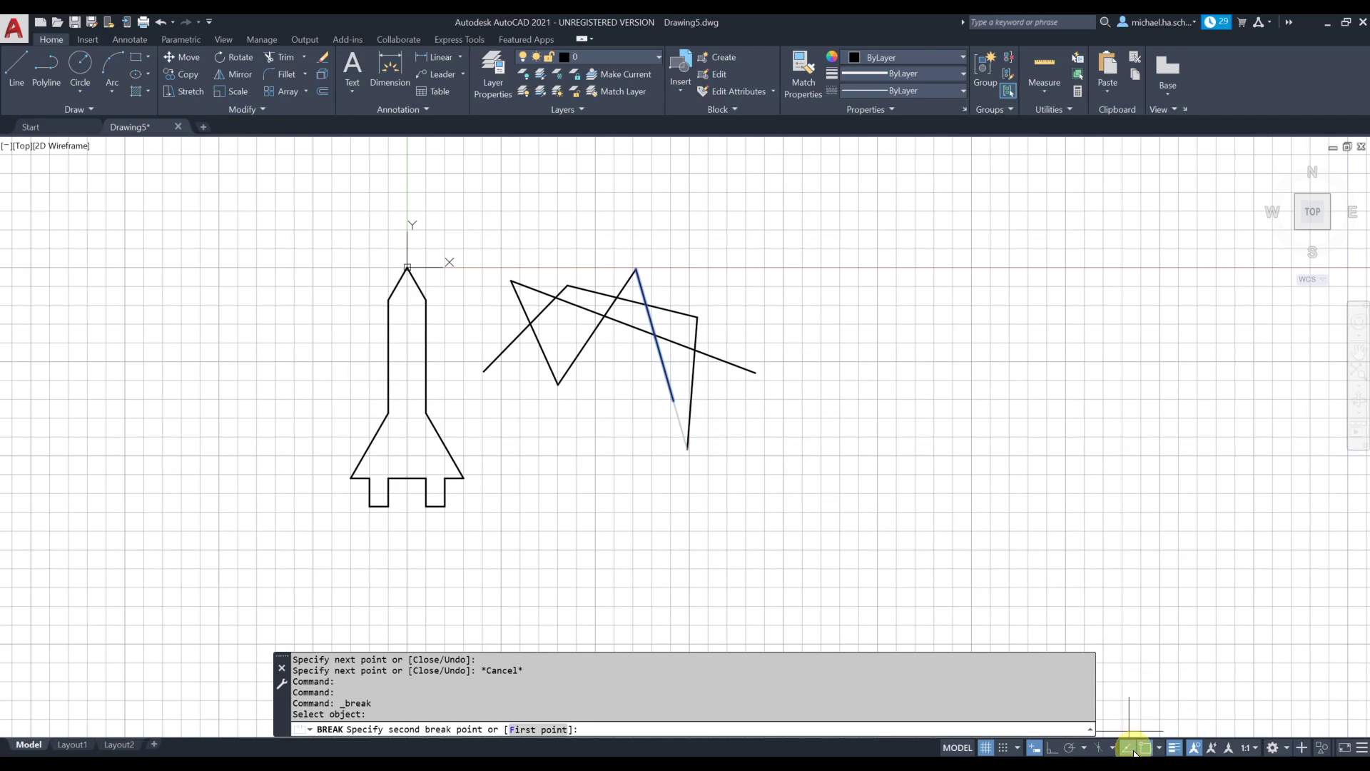
click(1145, 749)
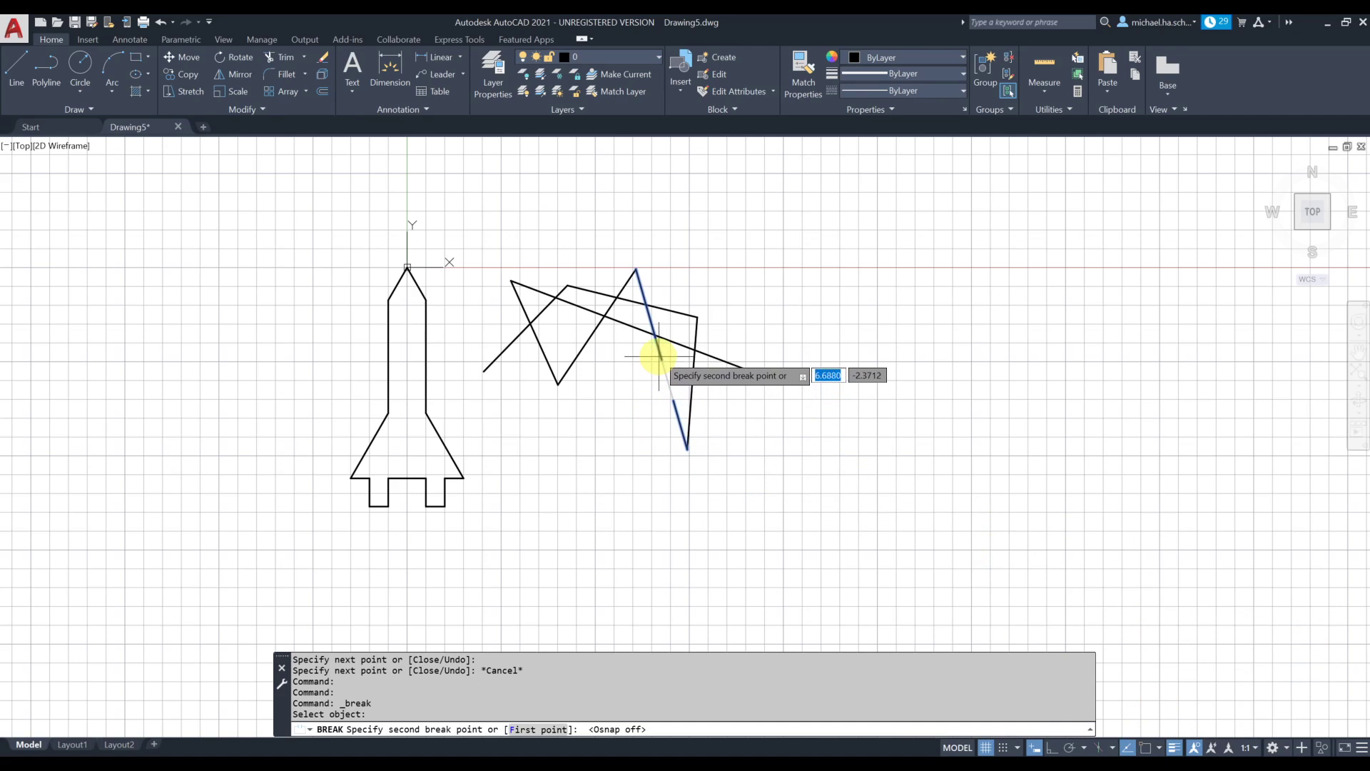
click(658, 353)
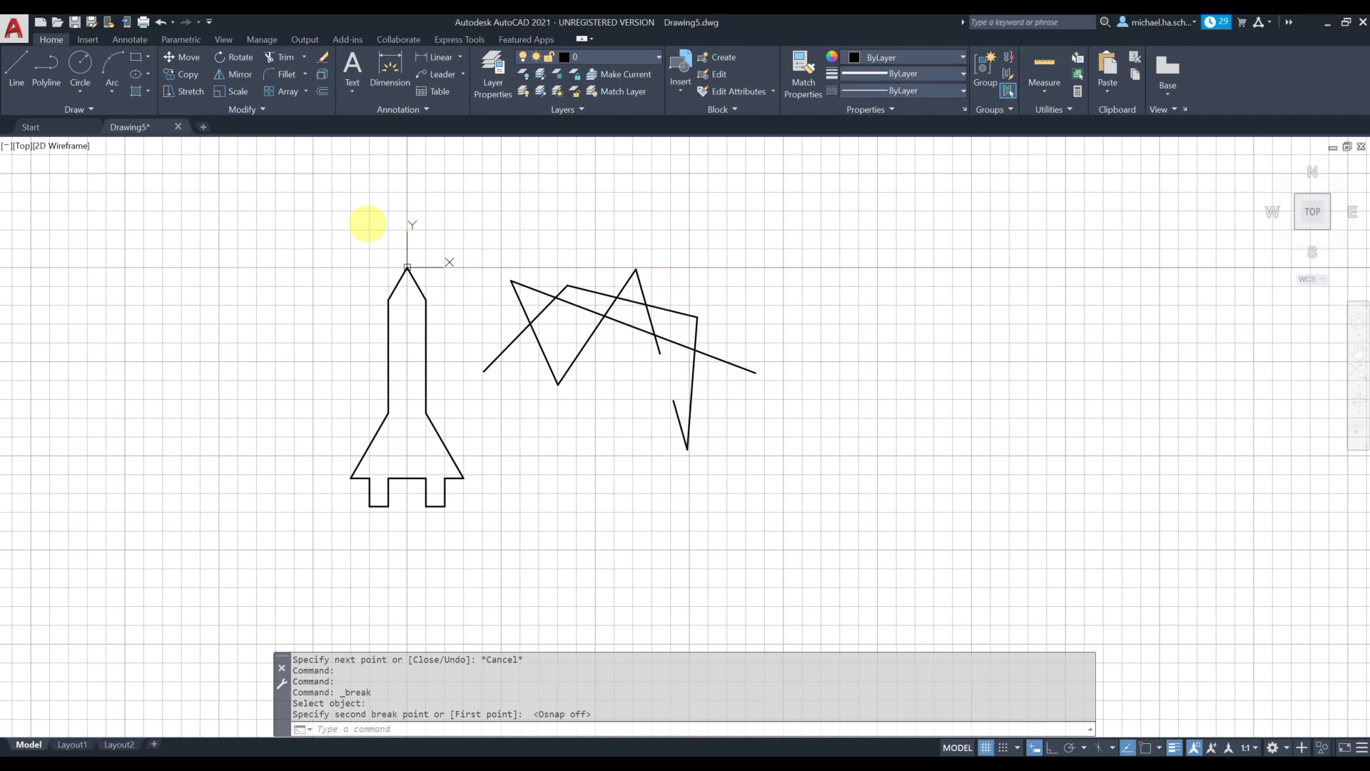
- Break the zigzag line rising from the lower left vertex to the top peak, removing a short piece near its lower end
click(207, 114)
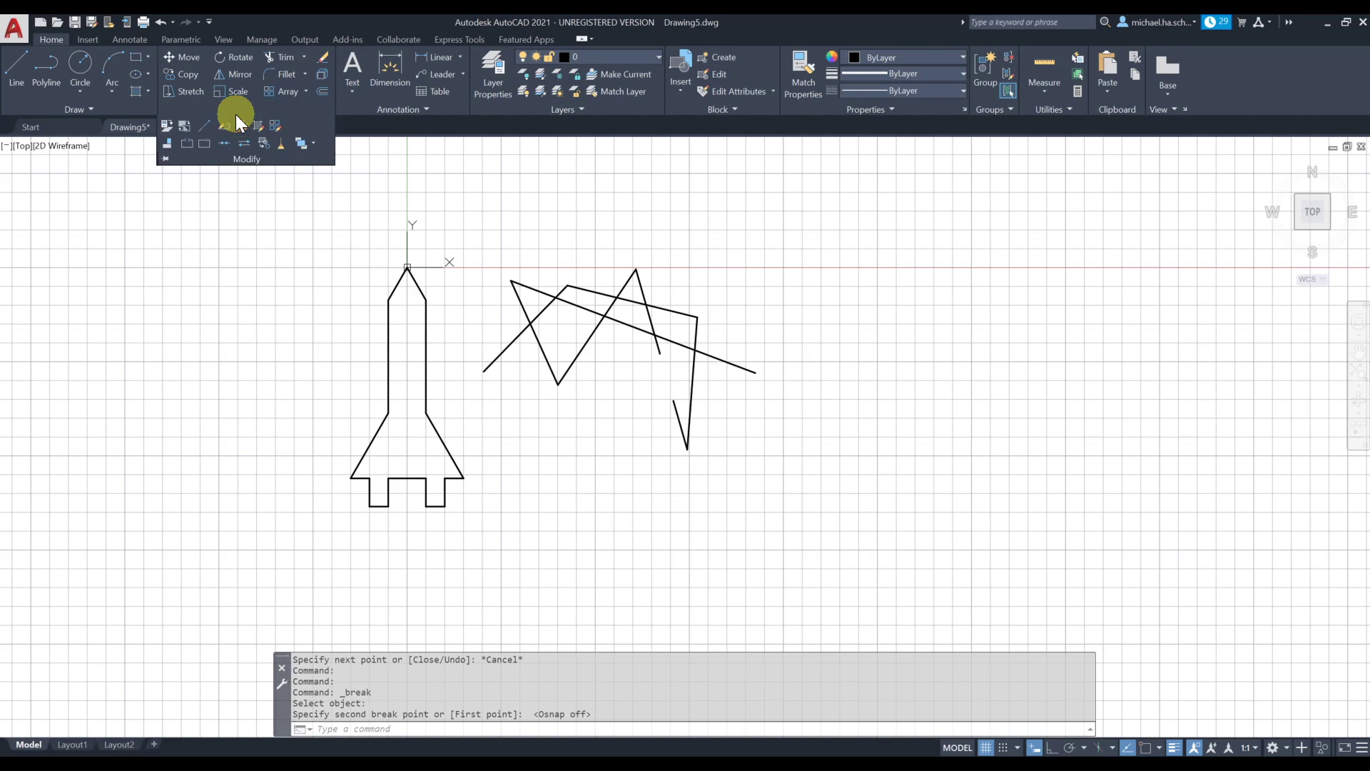
click(190, 146)
scroll(575, 360, up, 2)
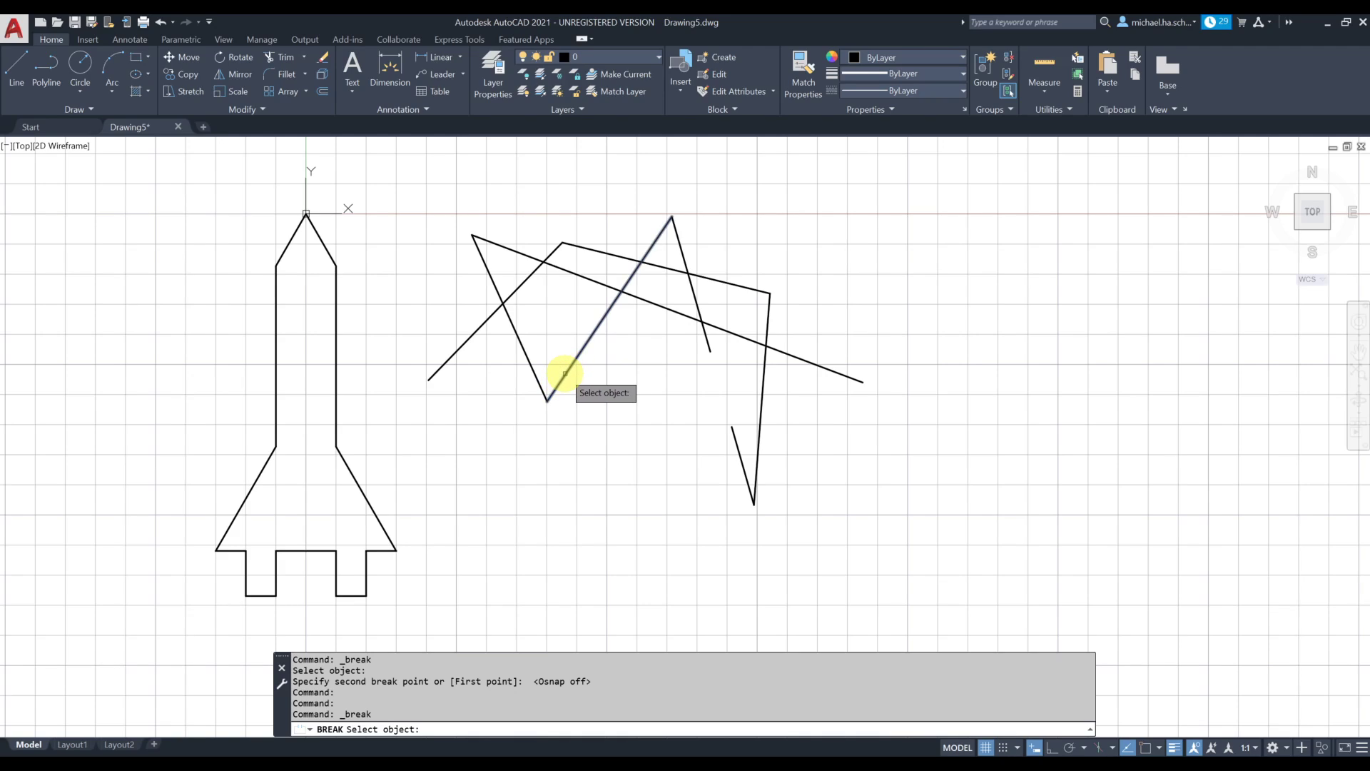
click(565, 374)
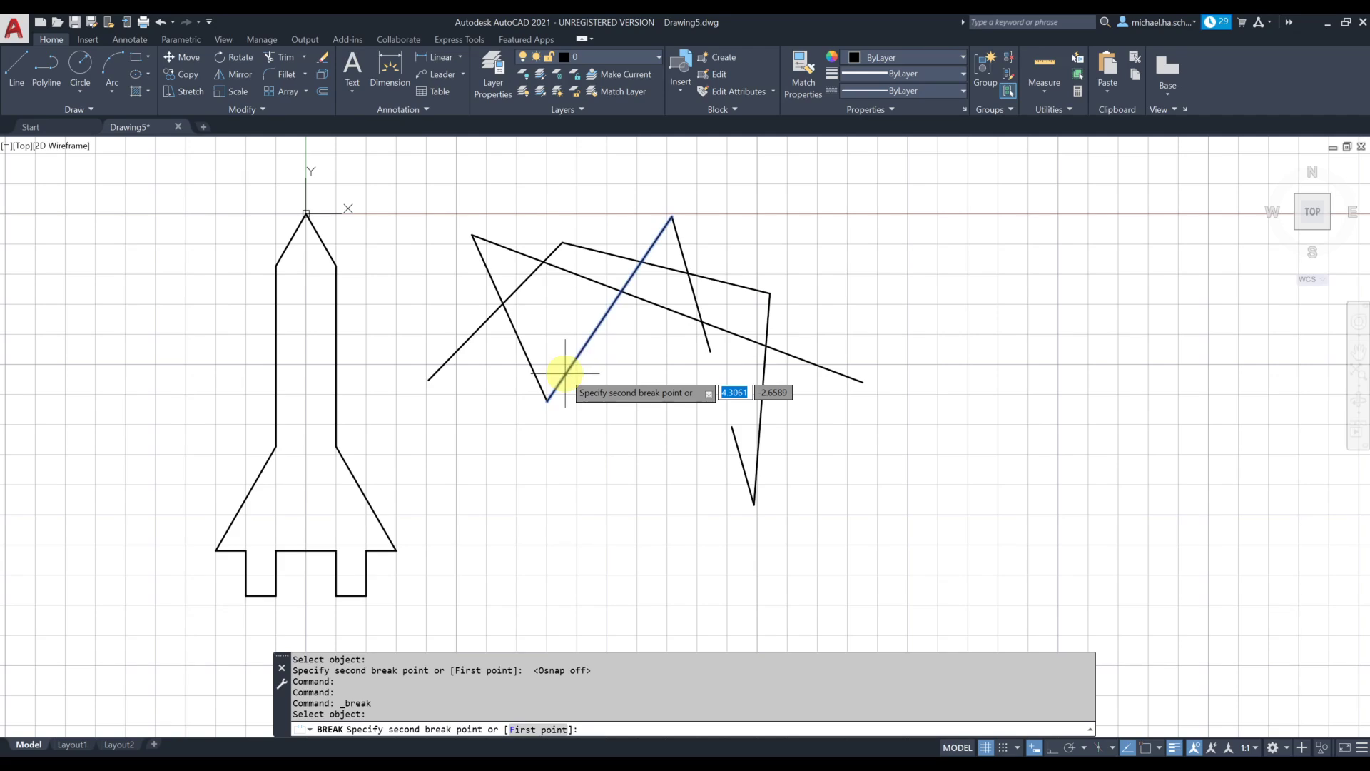
click(604, 316)
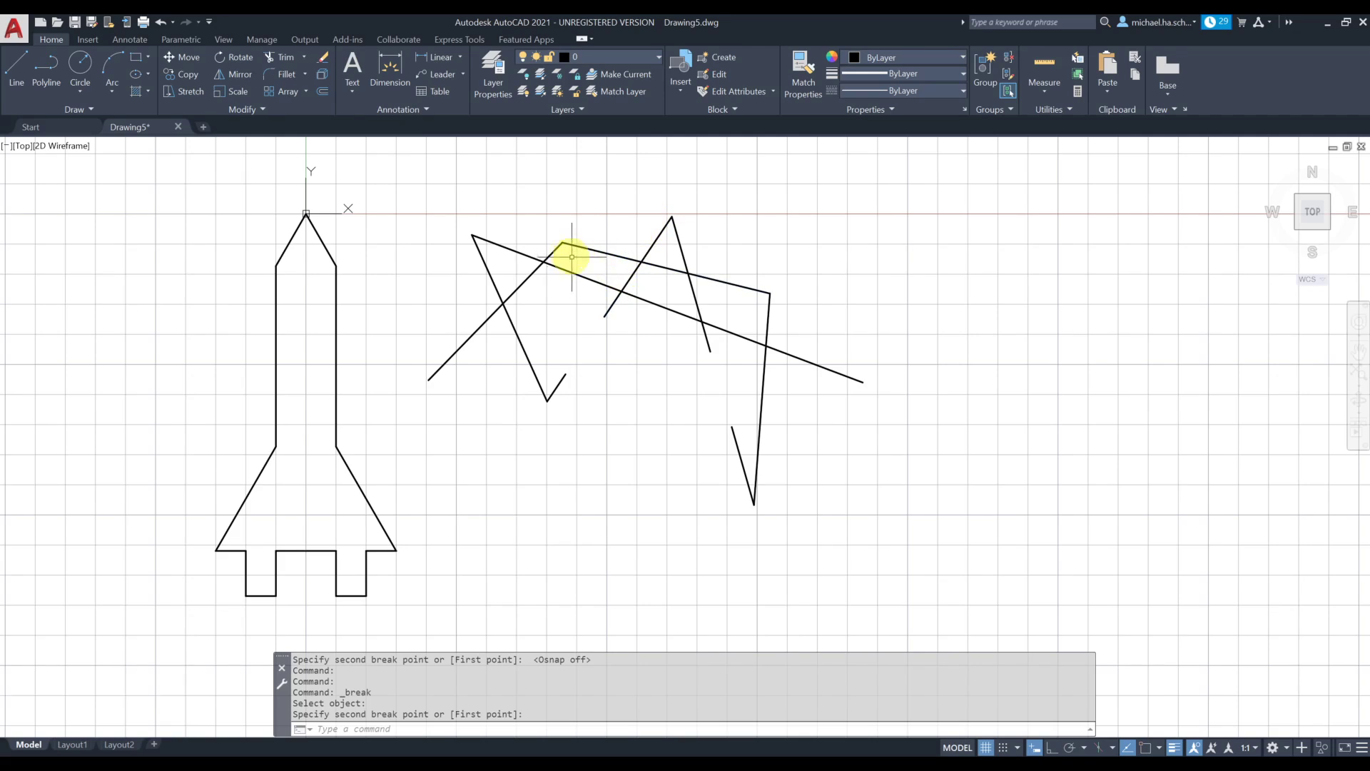
- Turn object snap on and use Break at Point to split the long diagonal line where it crosses the near-vertical line on the right
click(250, 110)
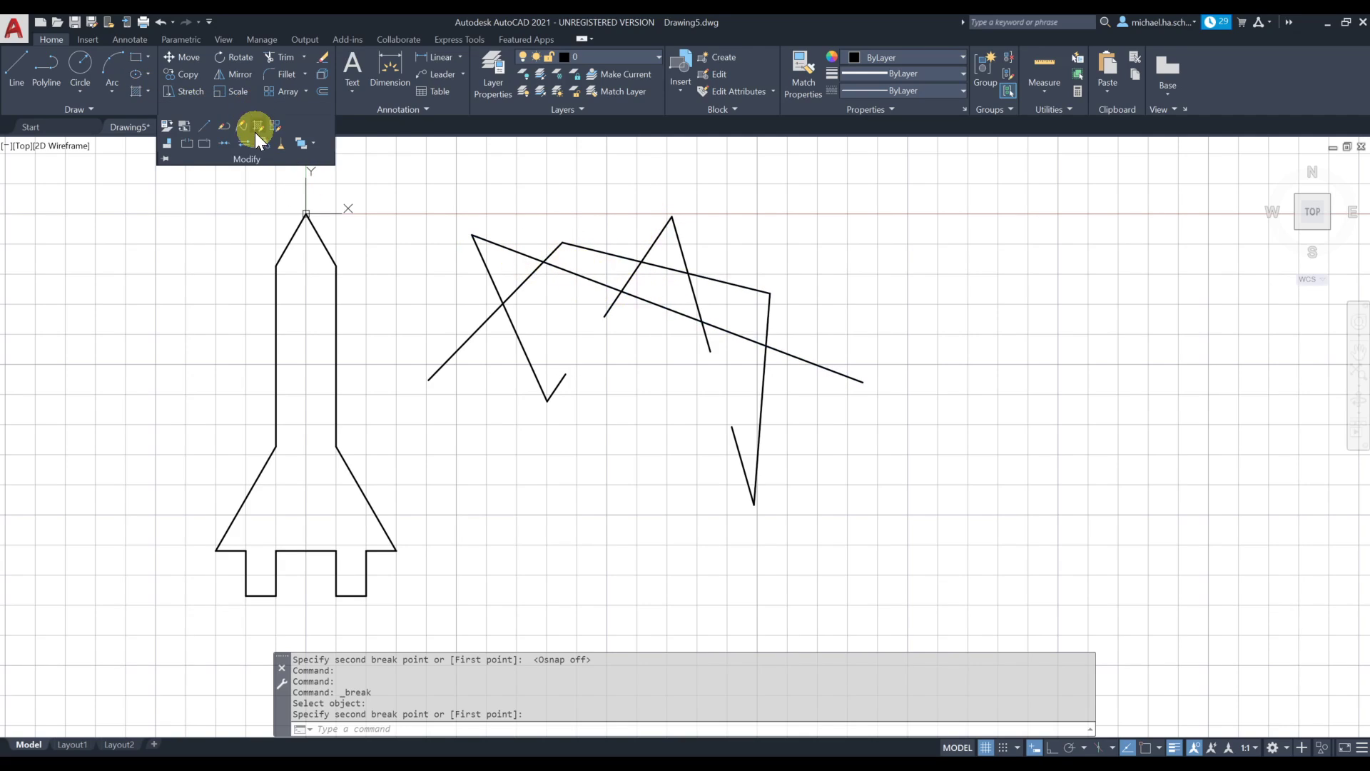
click(204, 142)
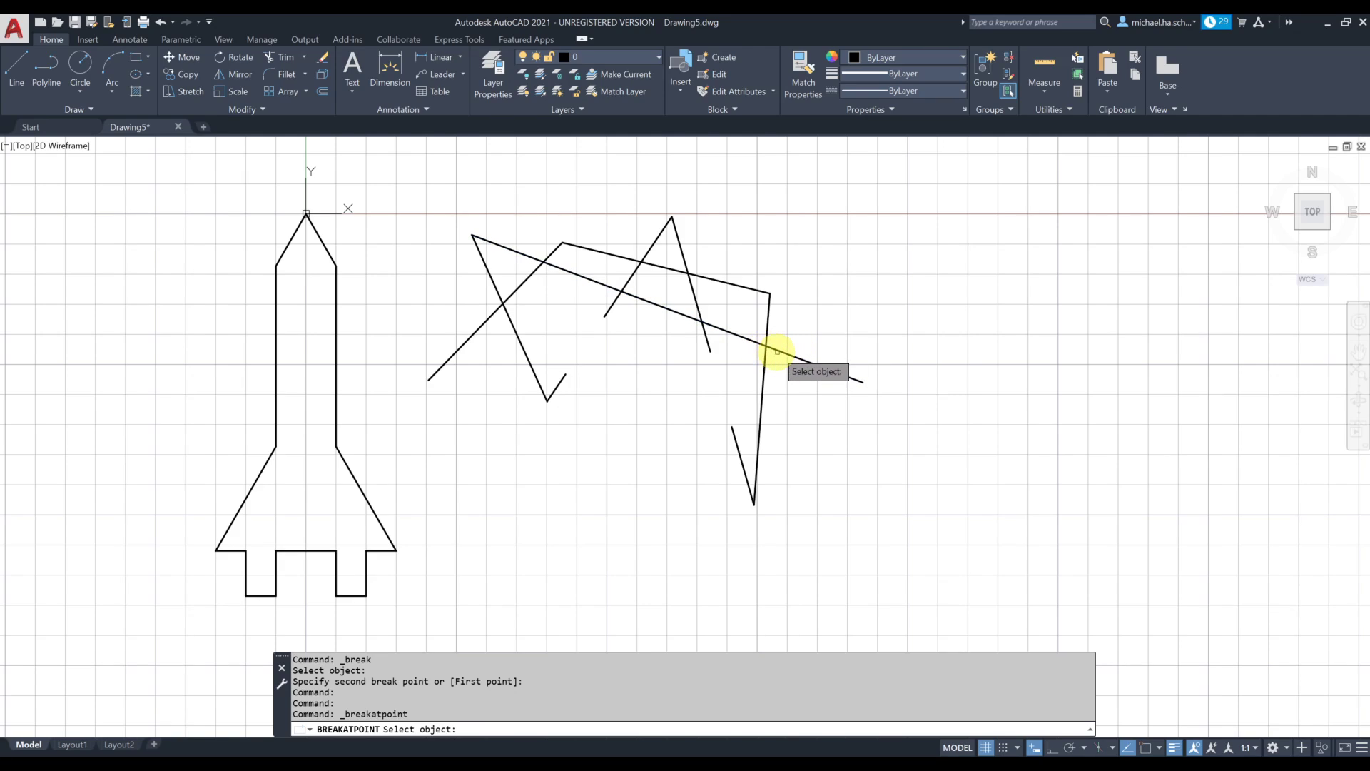
click(782, 350)
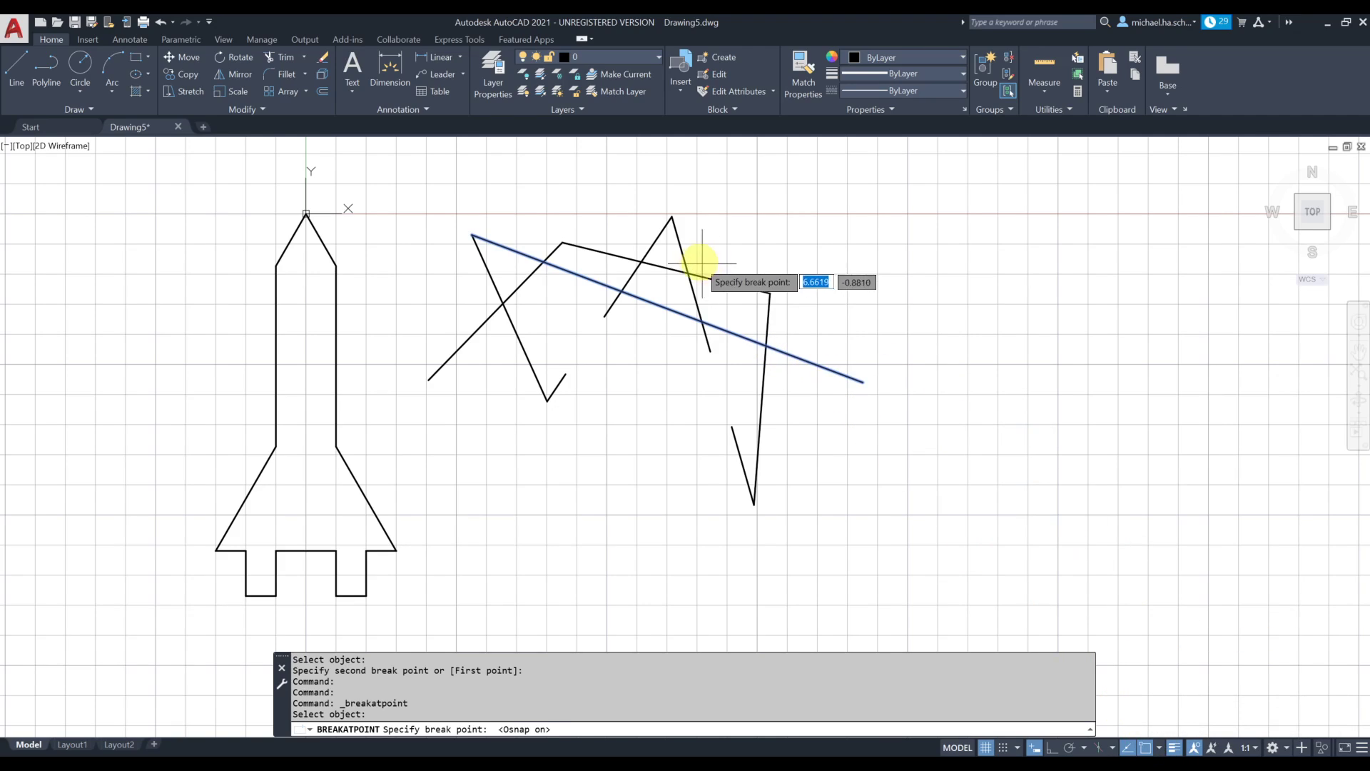
click(766, 346)
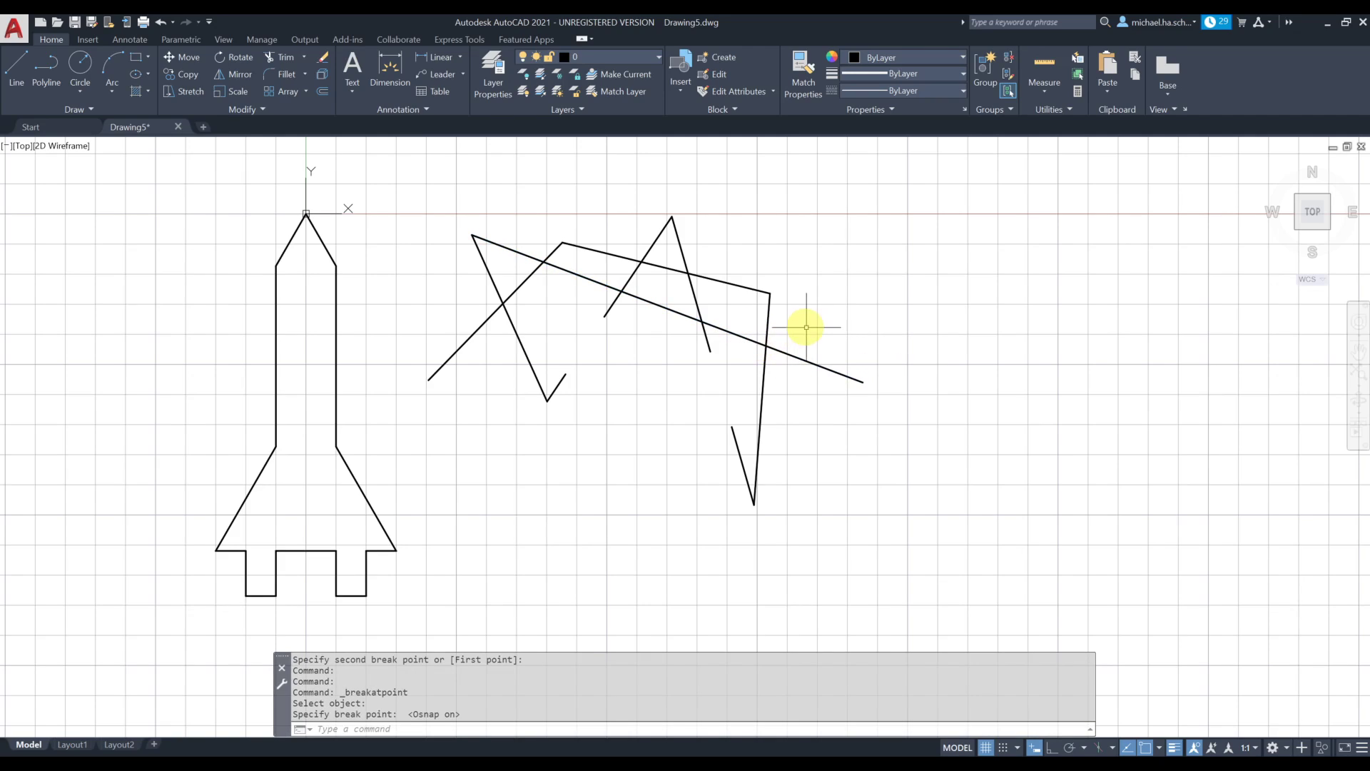
- Select the pieces of the long diagonal line on either side of the break point to check the split
click(795, 356)
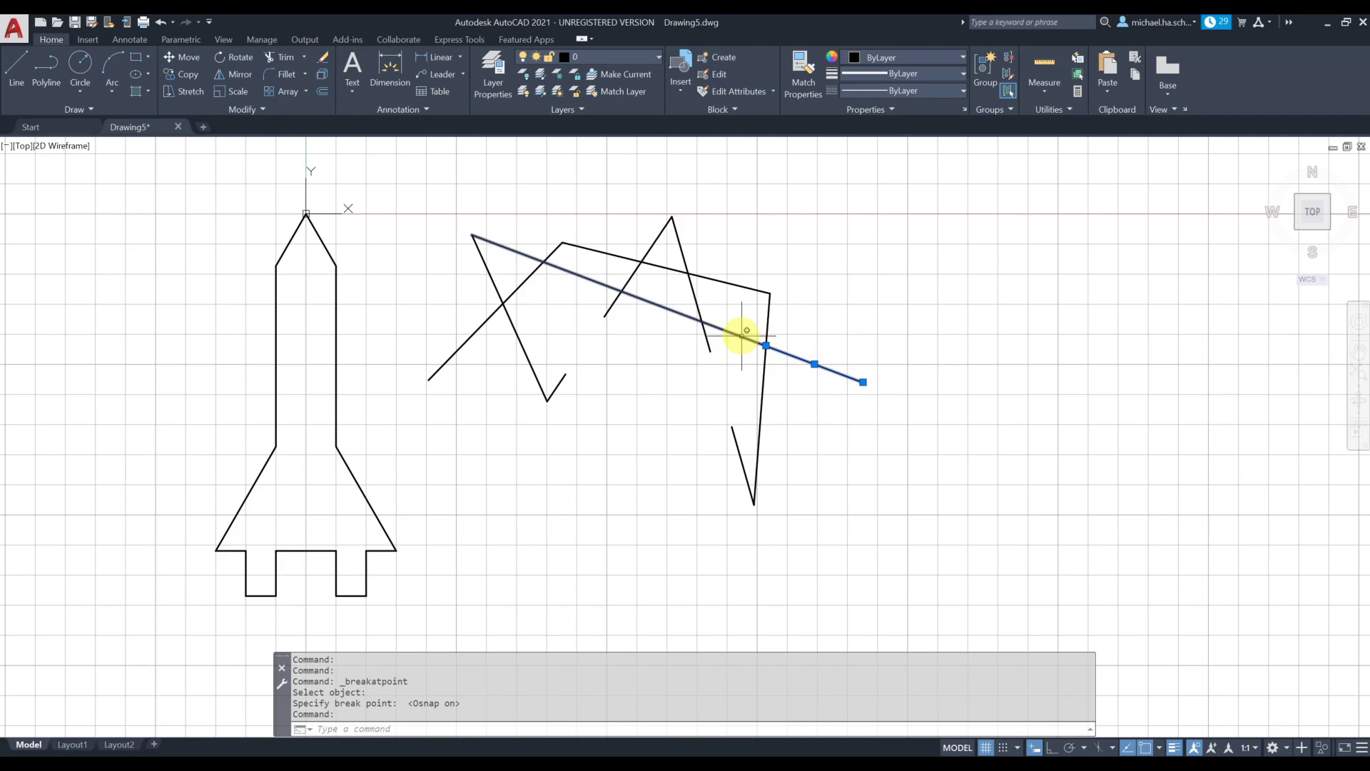
key(Escape)
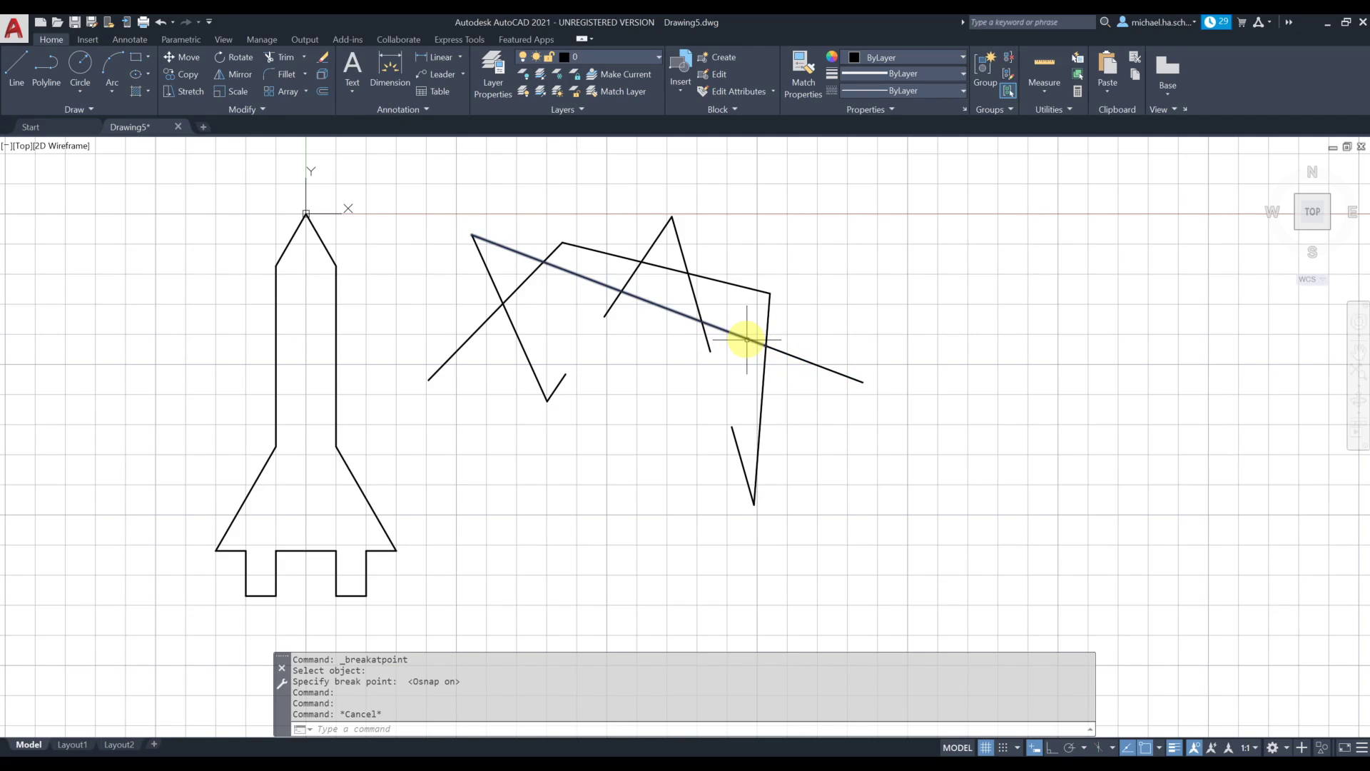
click(747, 340)
click(785, 354)
key(Escape)
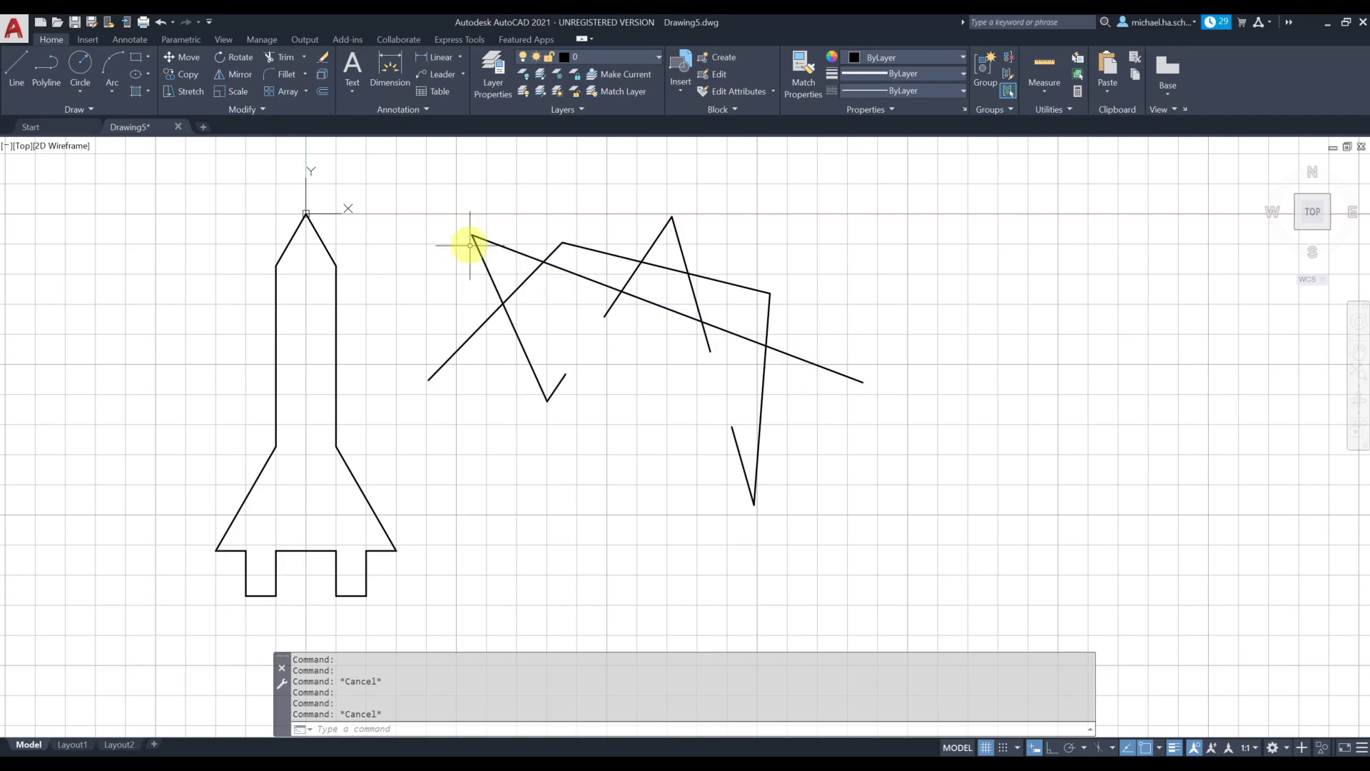
click(255, 111)
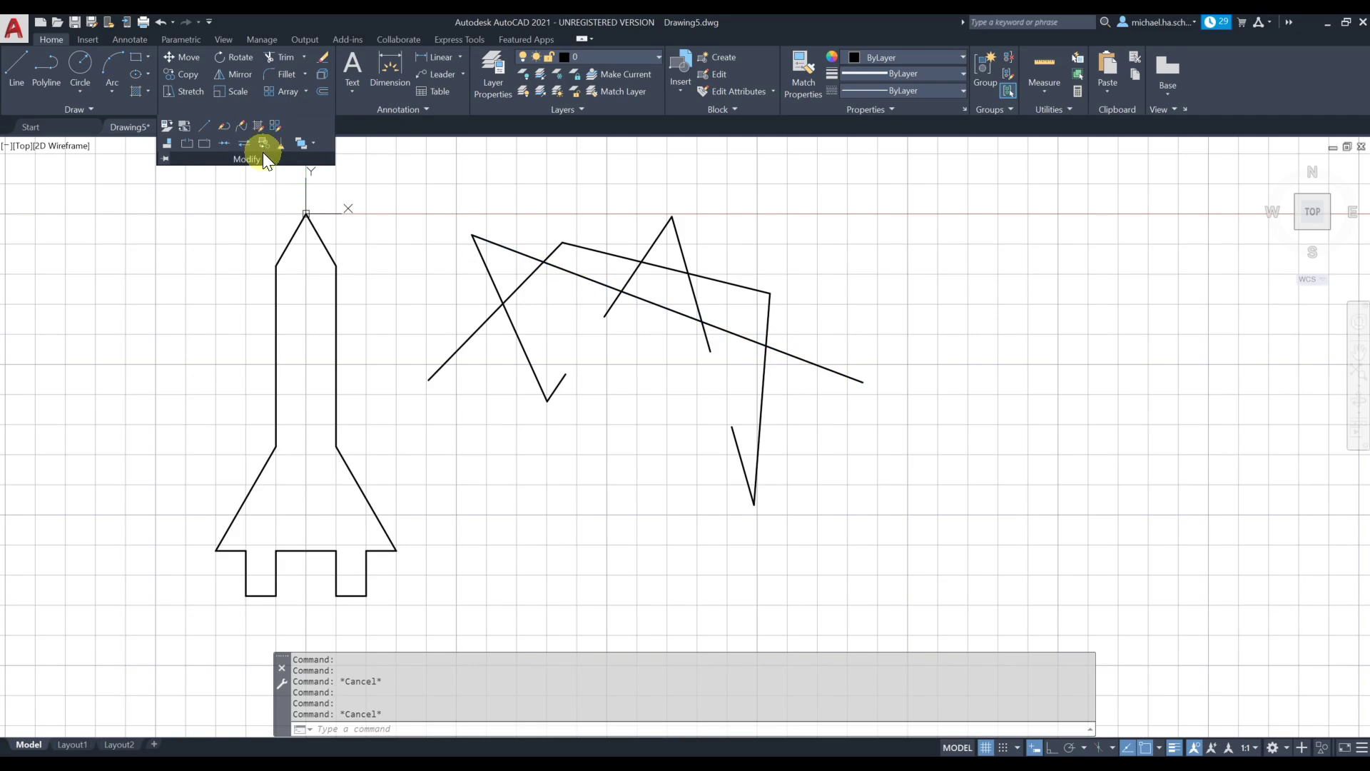
click(223, 143)
key(Escape)
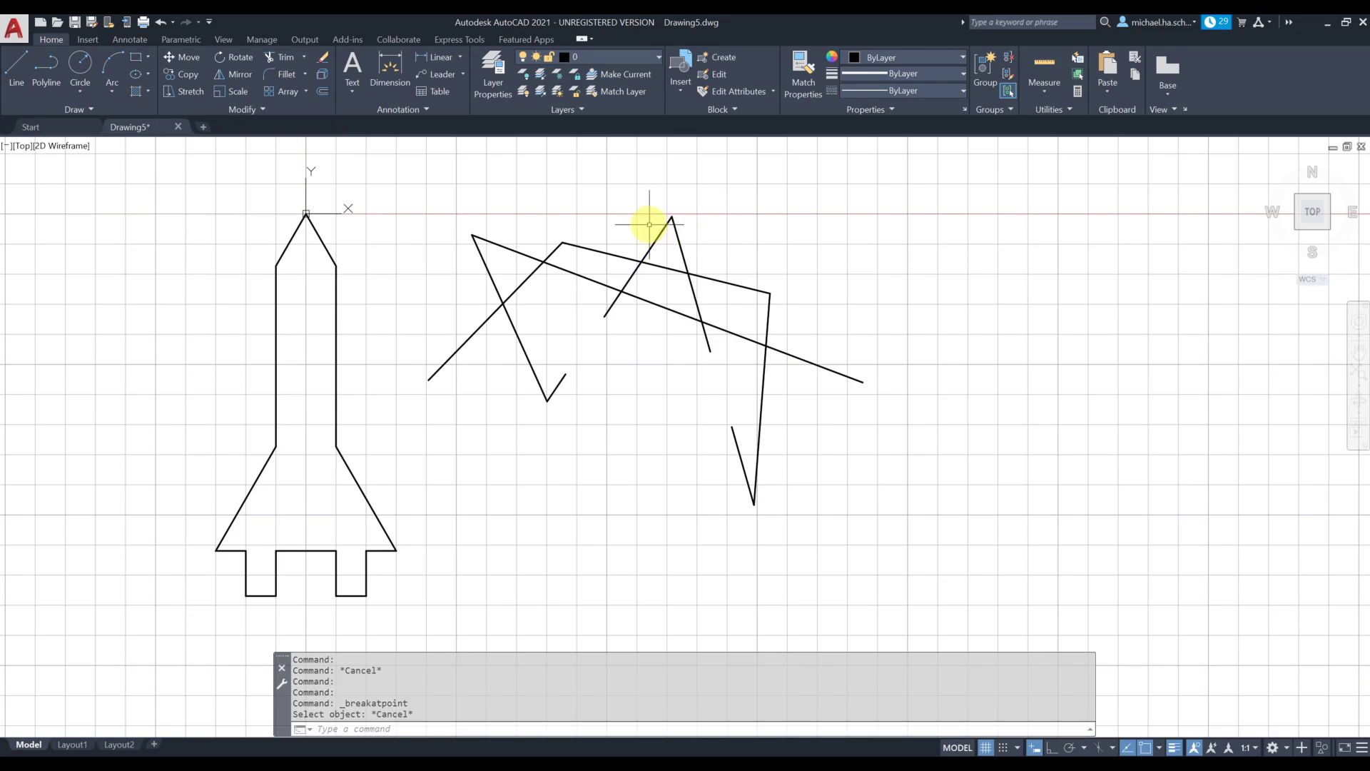
key(Escape)
key(Escape)
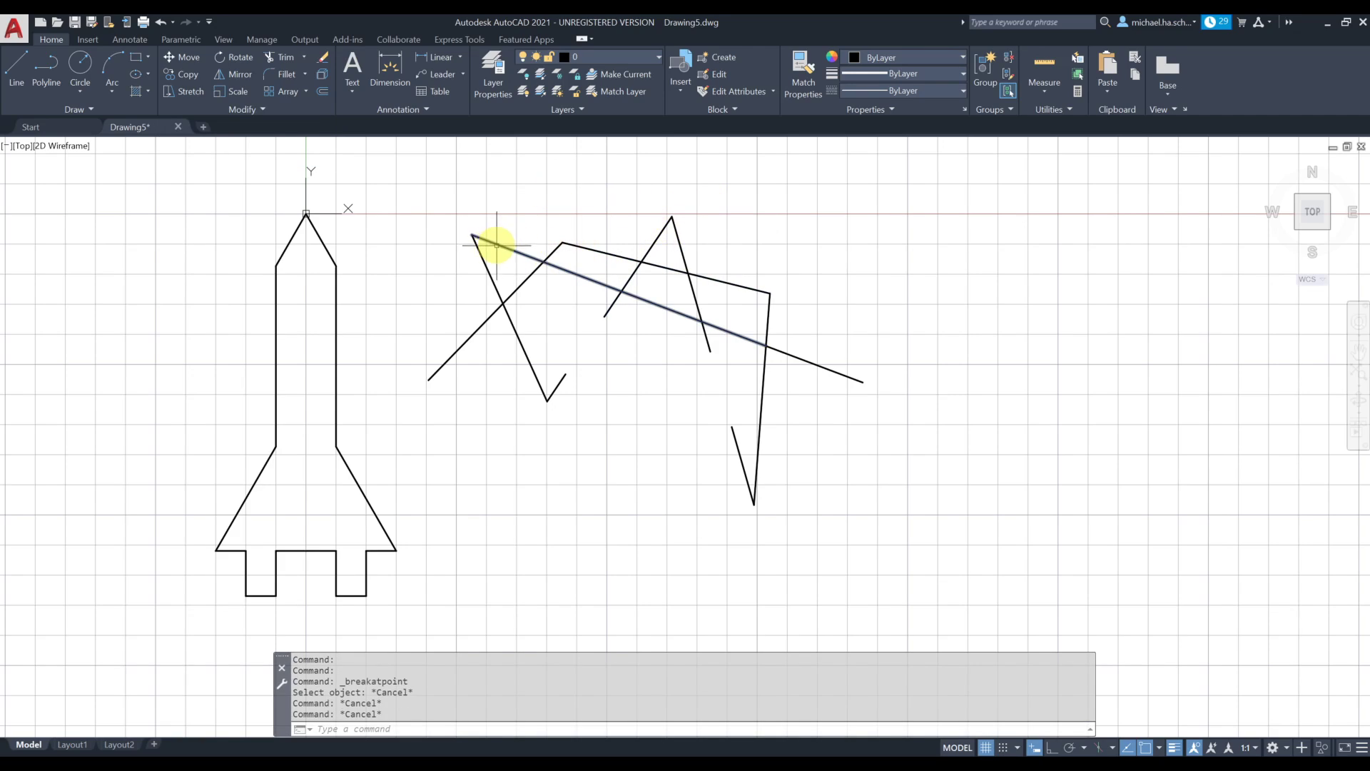
- Select the left sloping line that crosses the long diagonal near its upper end to check whether it is one piece, and clear the selection
click(529, 271)
key(Escape)
click(523, 283)
key(Escape)
click(556, 252)
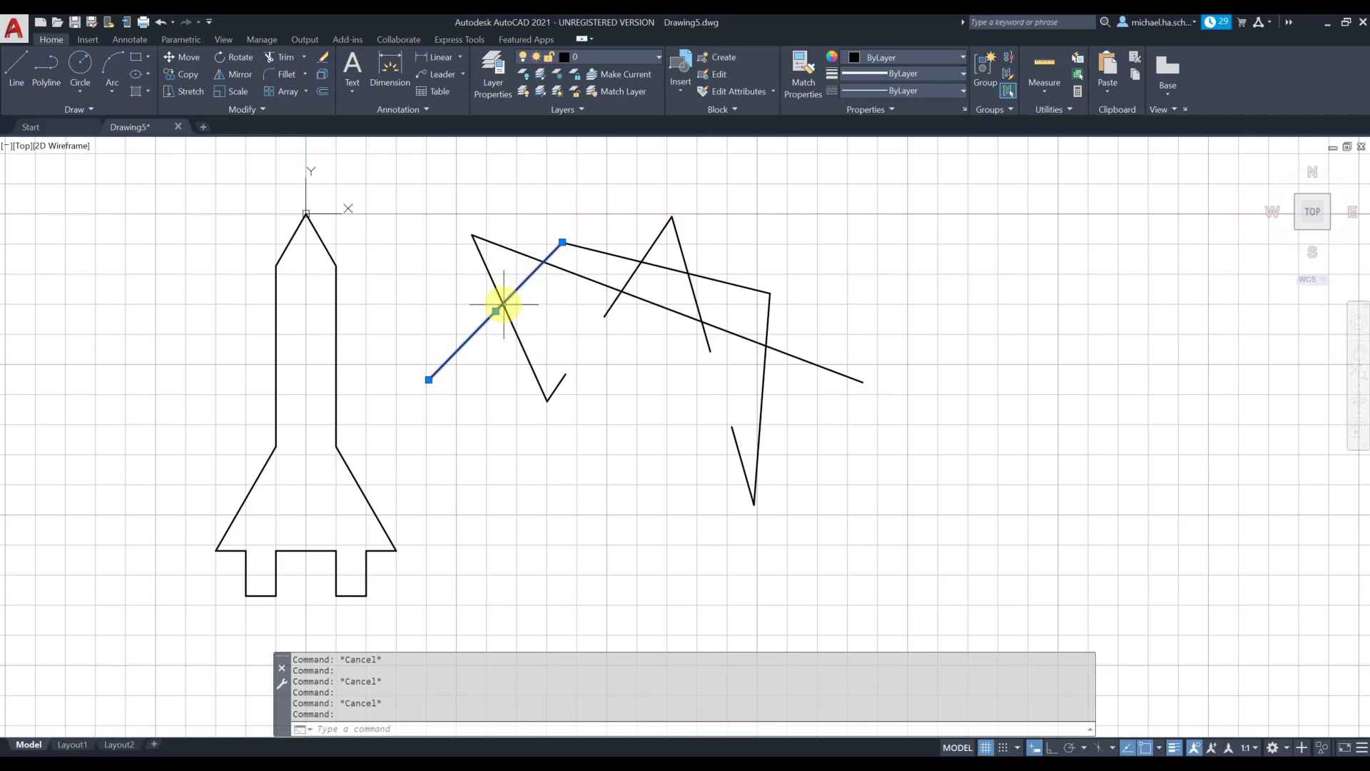
key(Escape)
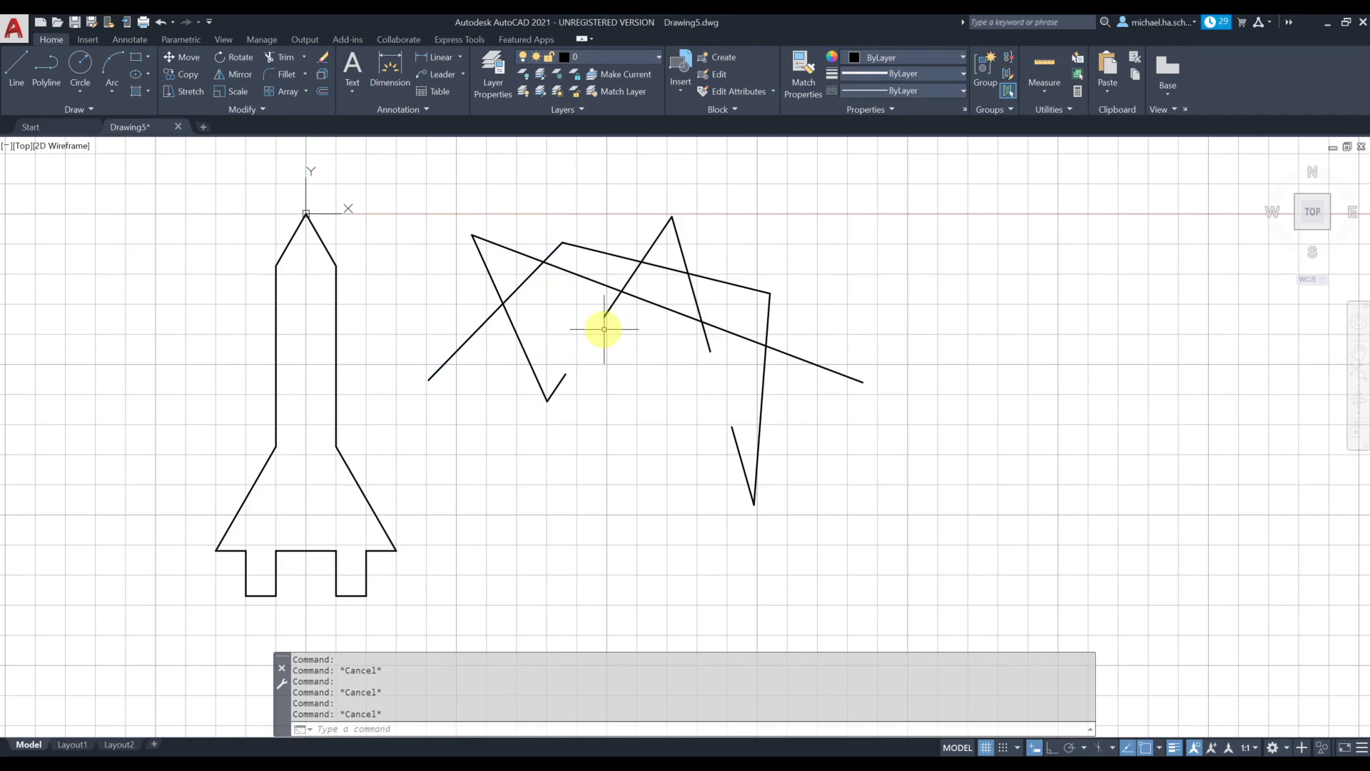
- Use Break at Point to split the left sloping line where it crosses the long diagonal, and select both pieces to check the split
click(251, 111)
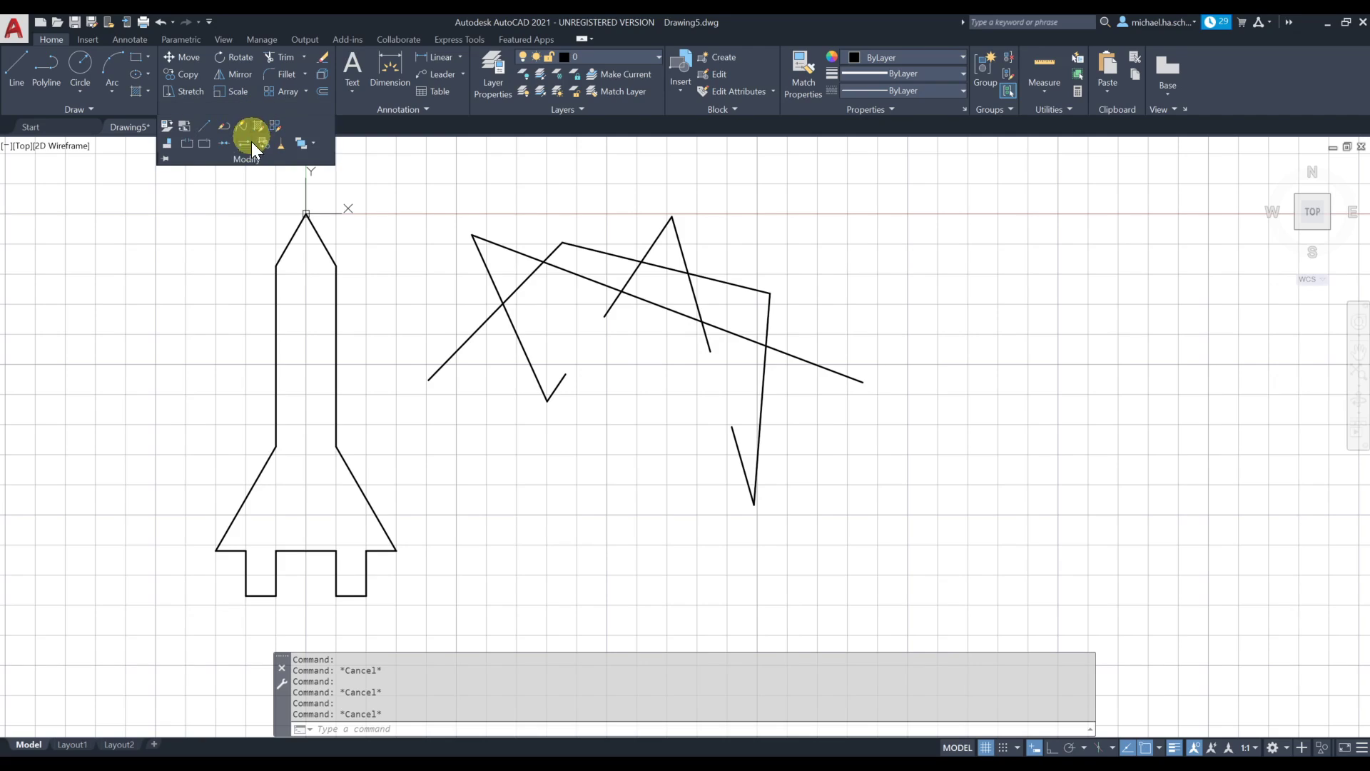
click(211, 144)
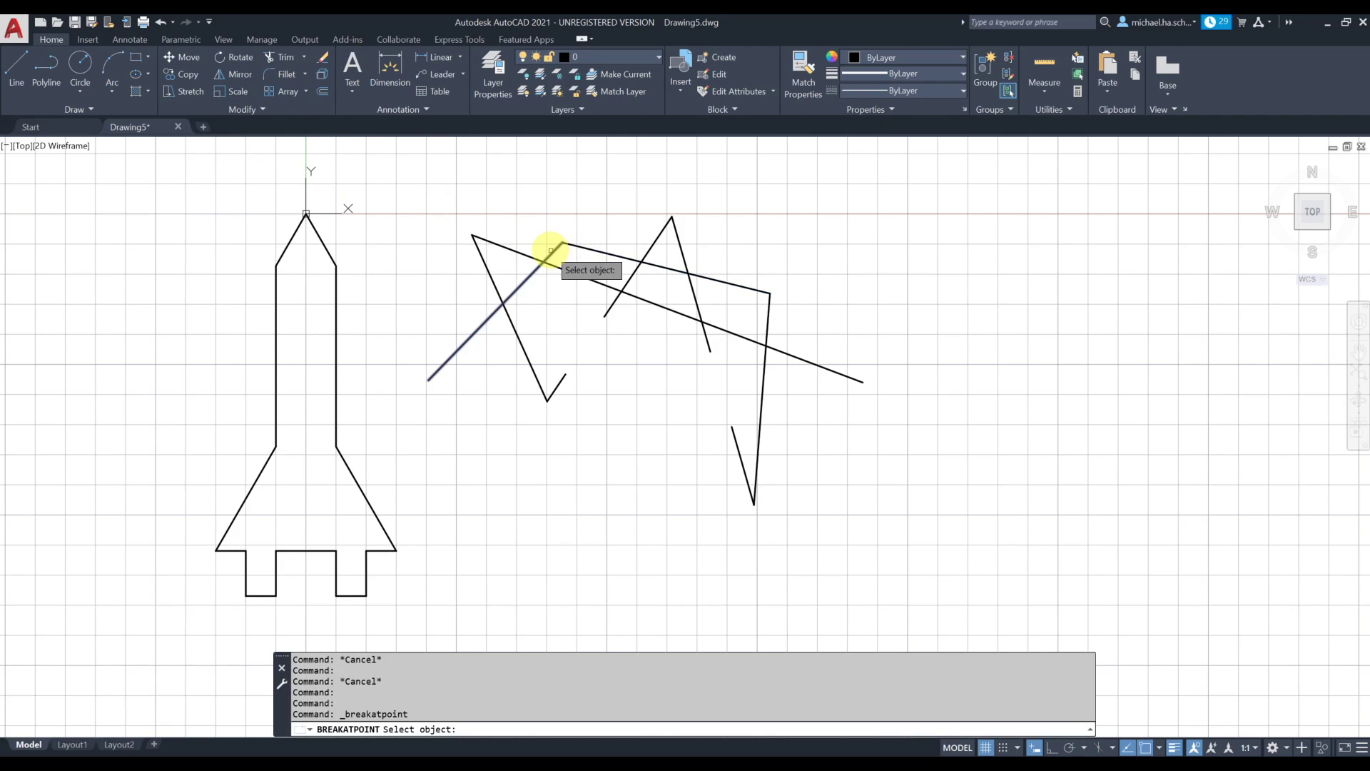
click(495, 312)
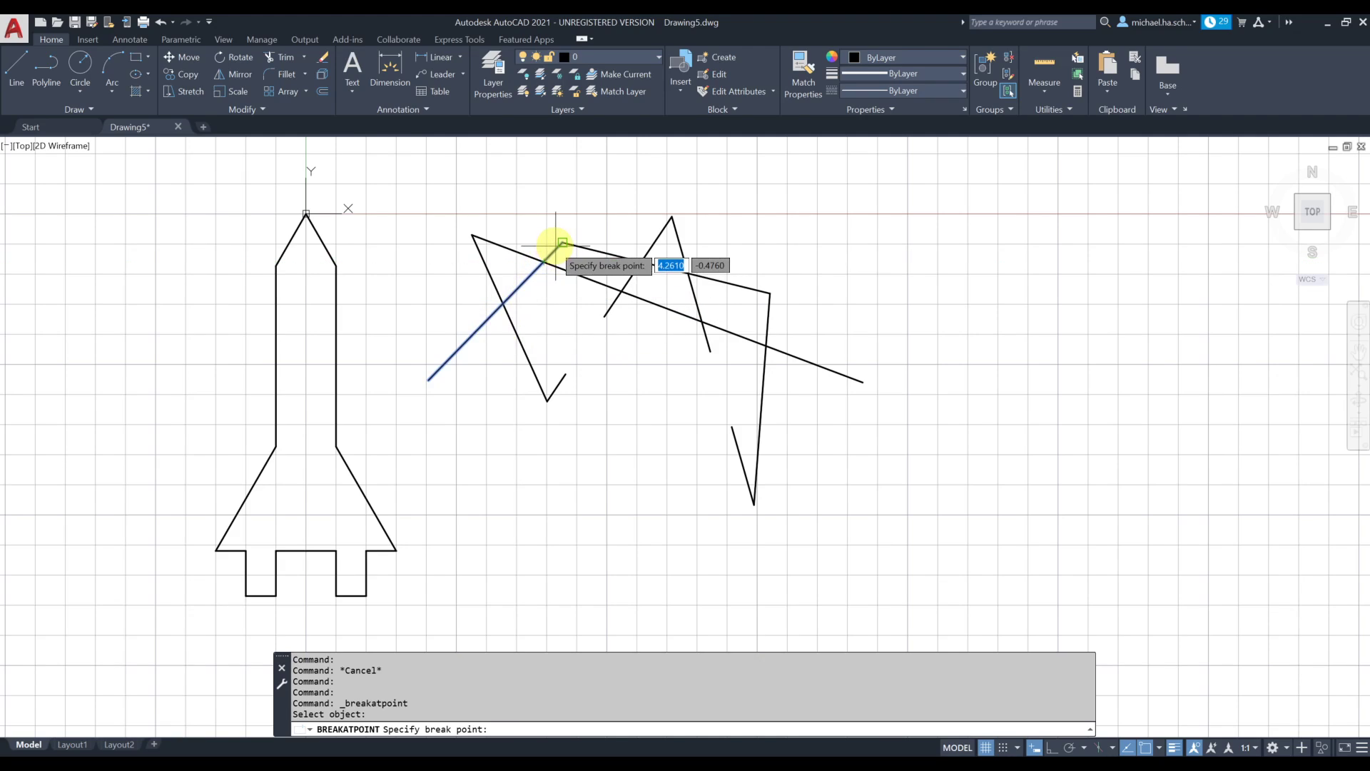
click(544, 261)
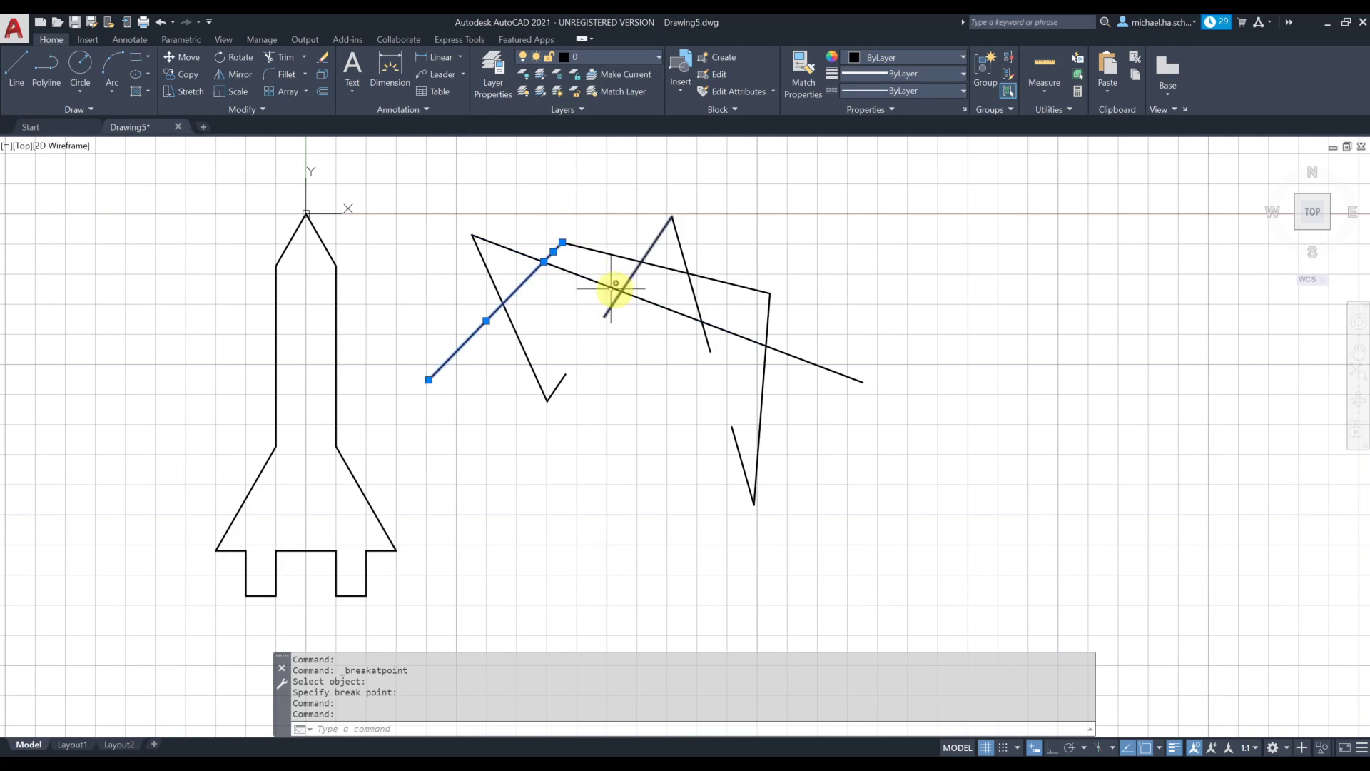
key(Escape)
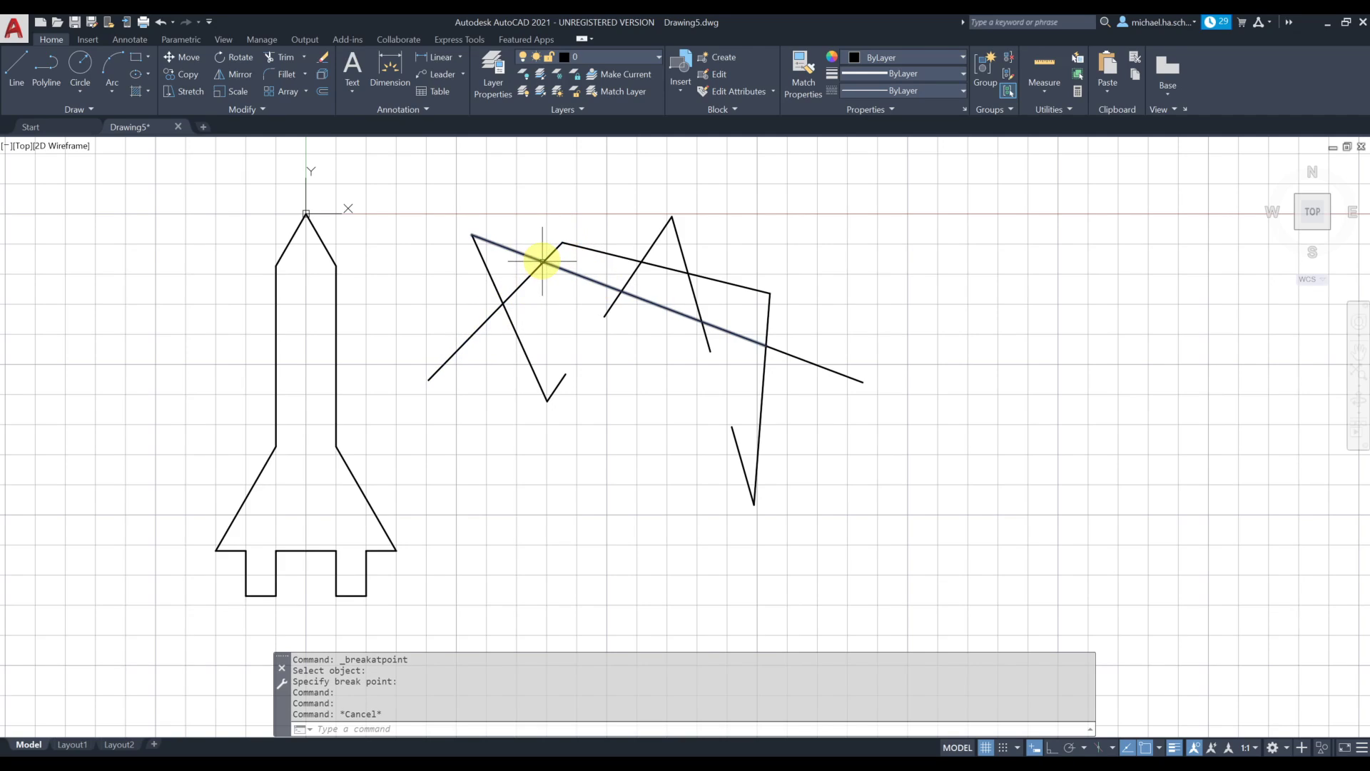
- Erase all the practice lines beside the rocket with a crossing selection, keeping the rocket outline and both slotted parts
click(850, 208)
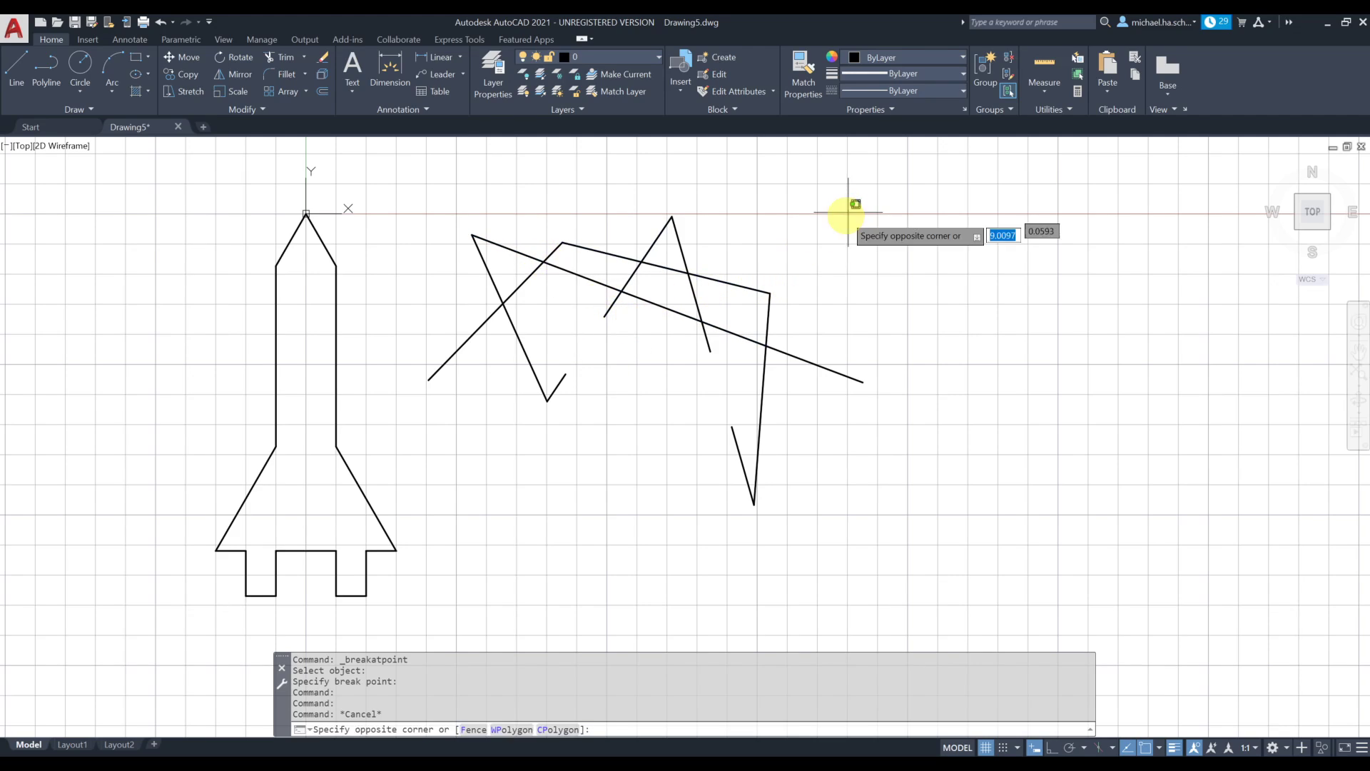
click(475, 488)
key(Delete)
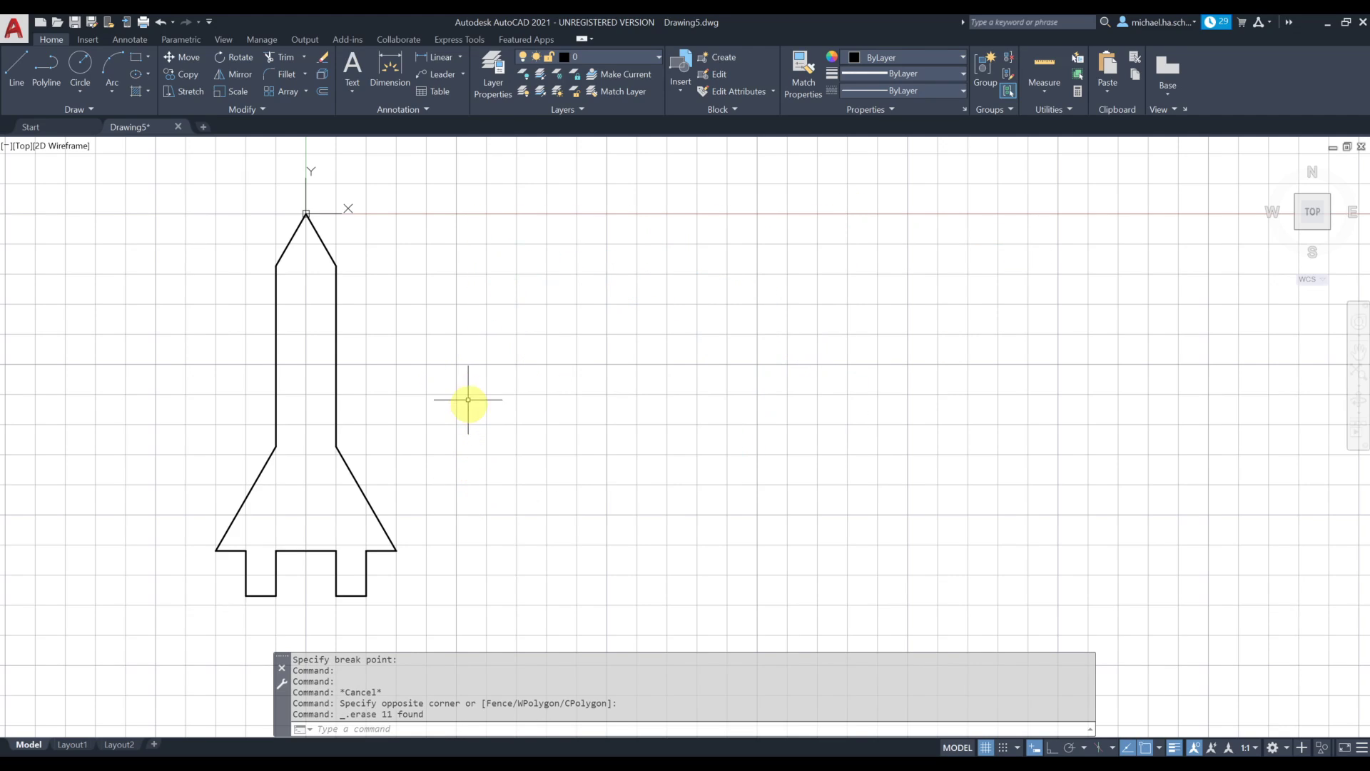
scroll(465, 389, down, 6)
mouse_move(474, 382)
middle_down()
mouse_move(531, 383)
mouse_move(573, 466)
middle_up()
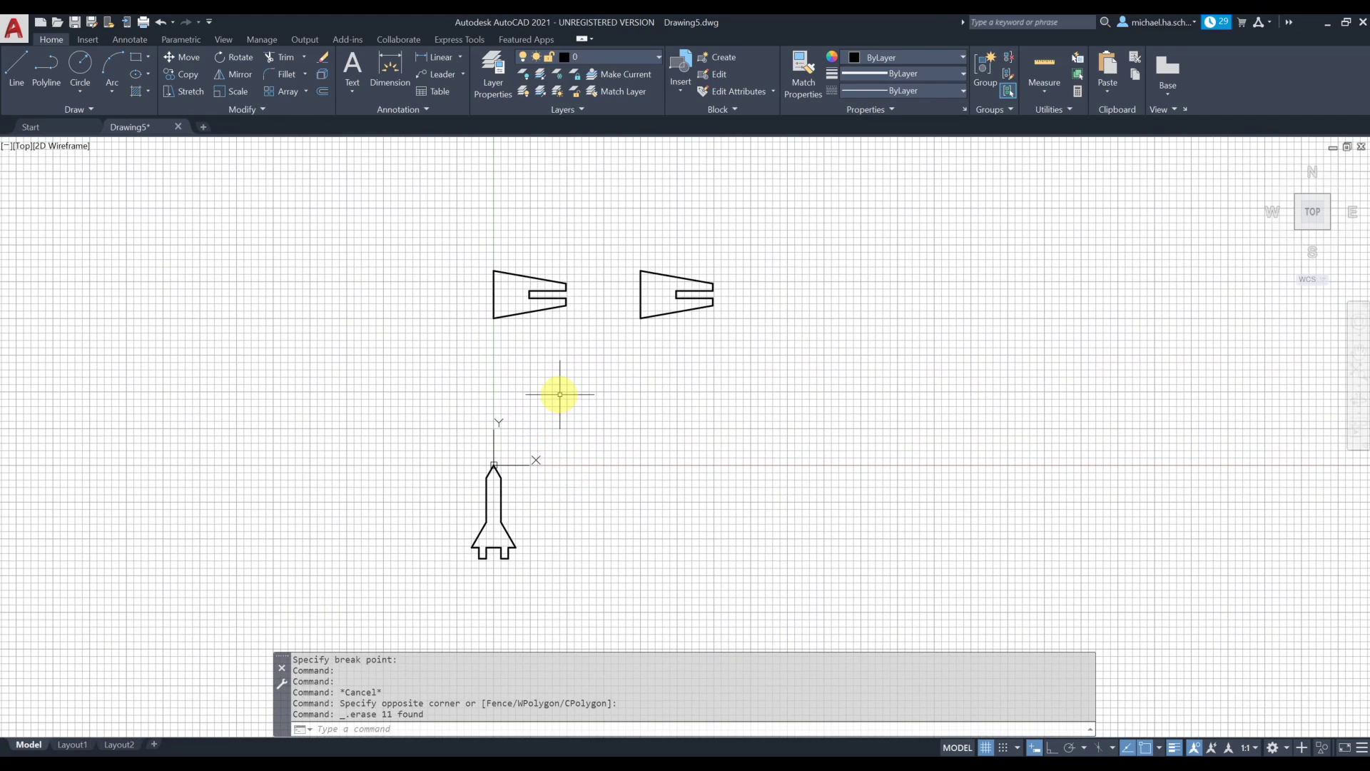